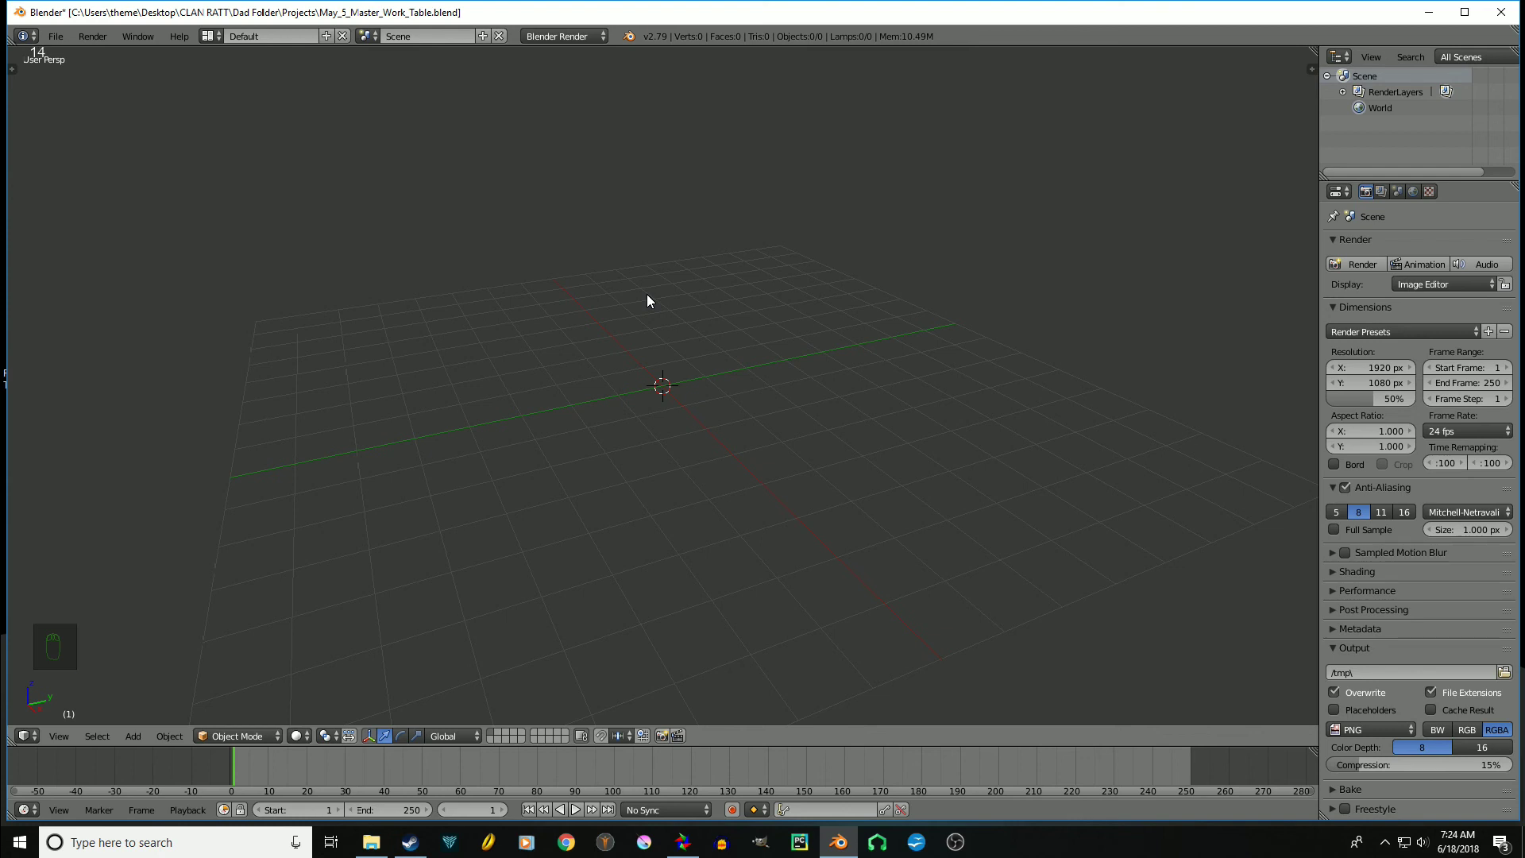
Switch the render engine to Cycles Render
left_click(556, 35)
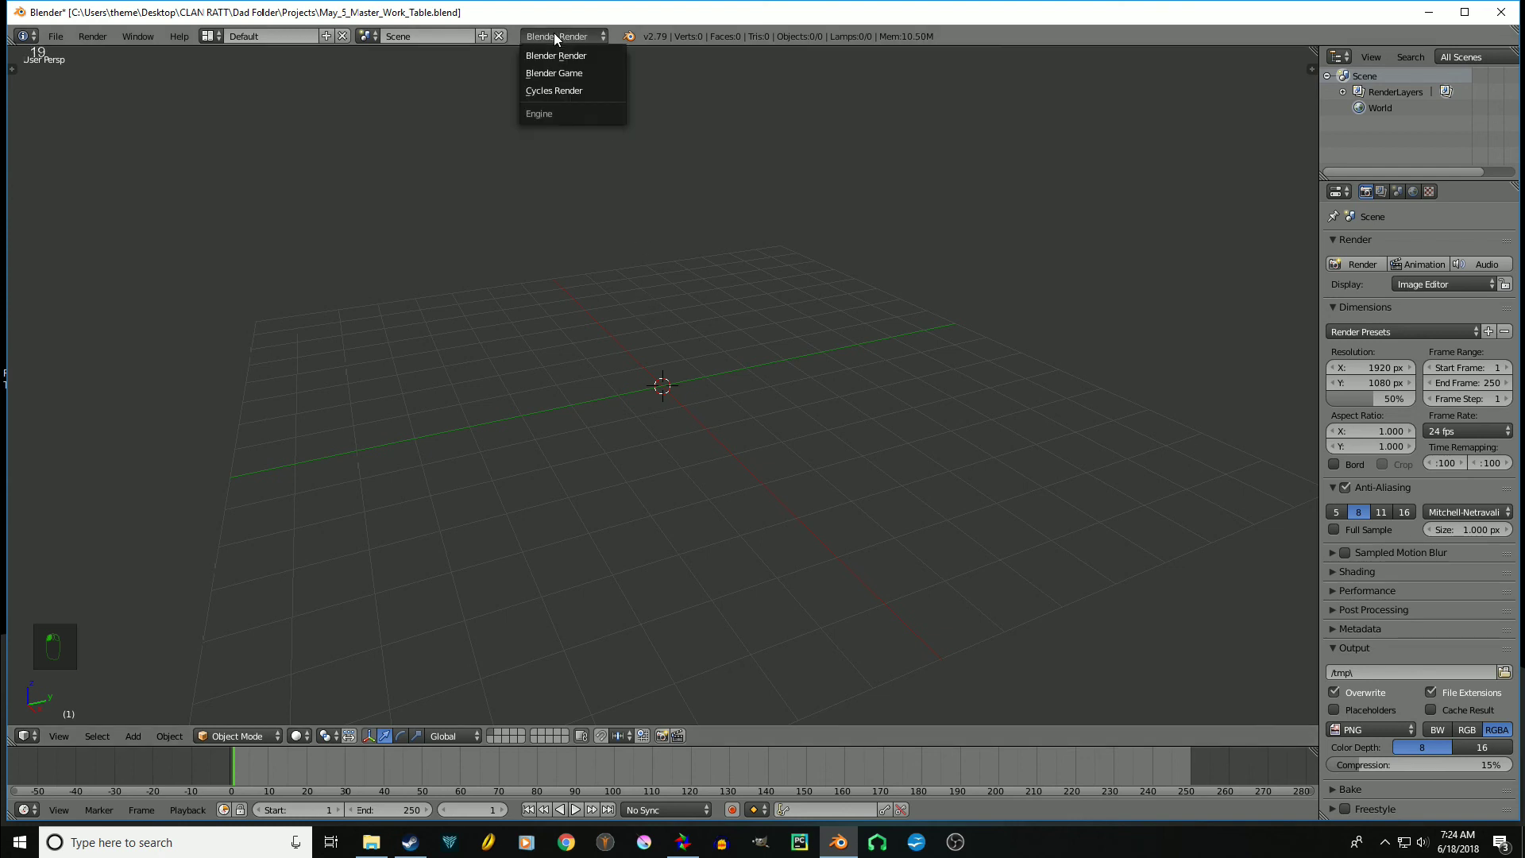
left_click(565, 89)
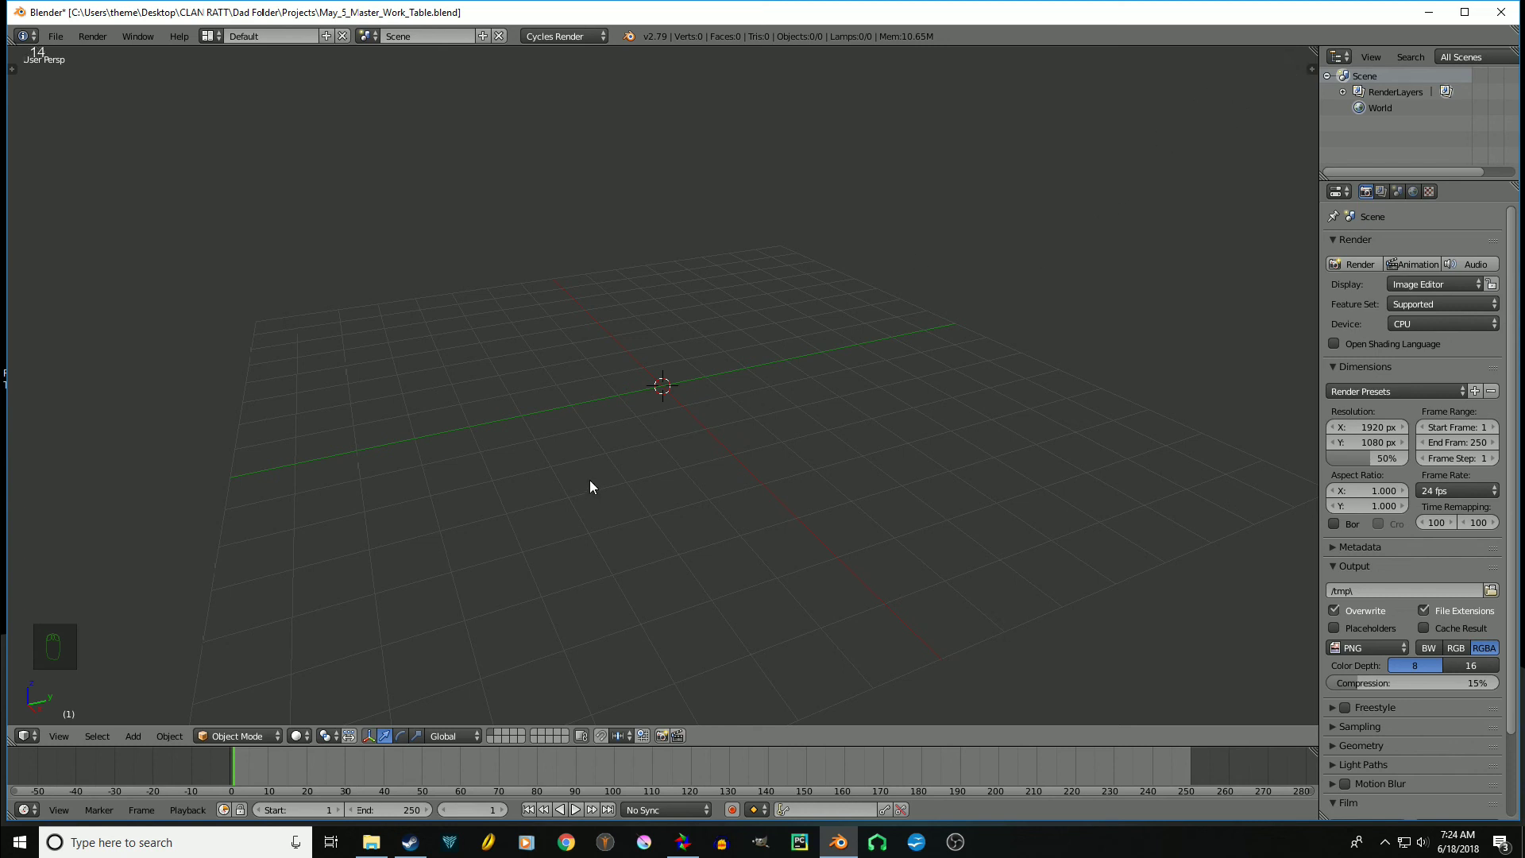
Add an ico sphere at the origin and scale it up uniformly by about 2.57
key("shift+a")
mouse_move(589, 480)
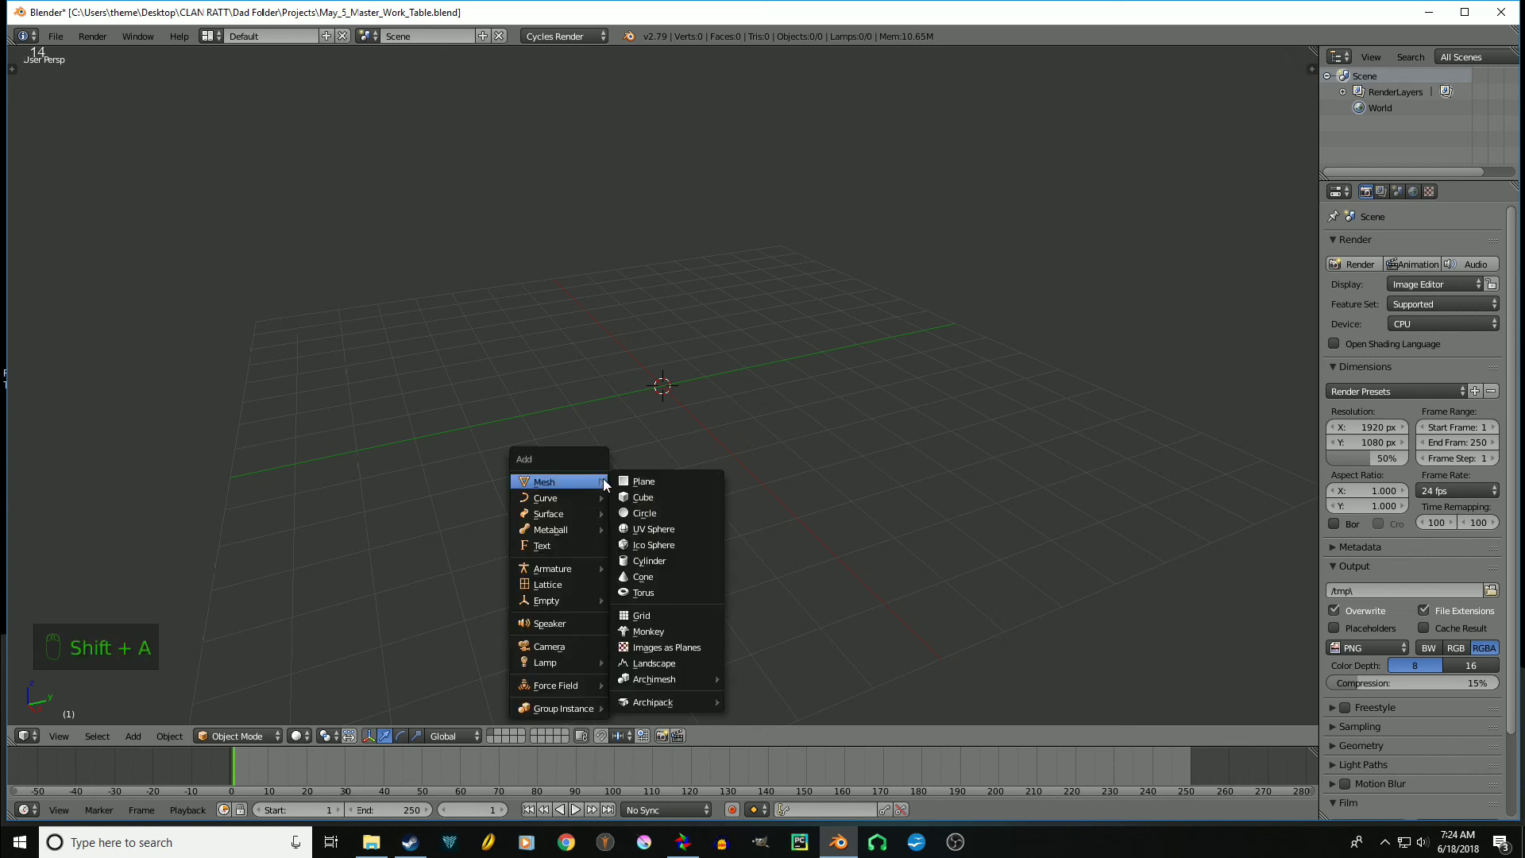
left_click(695, 545)
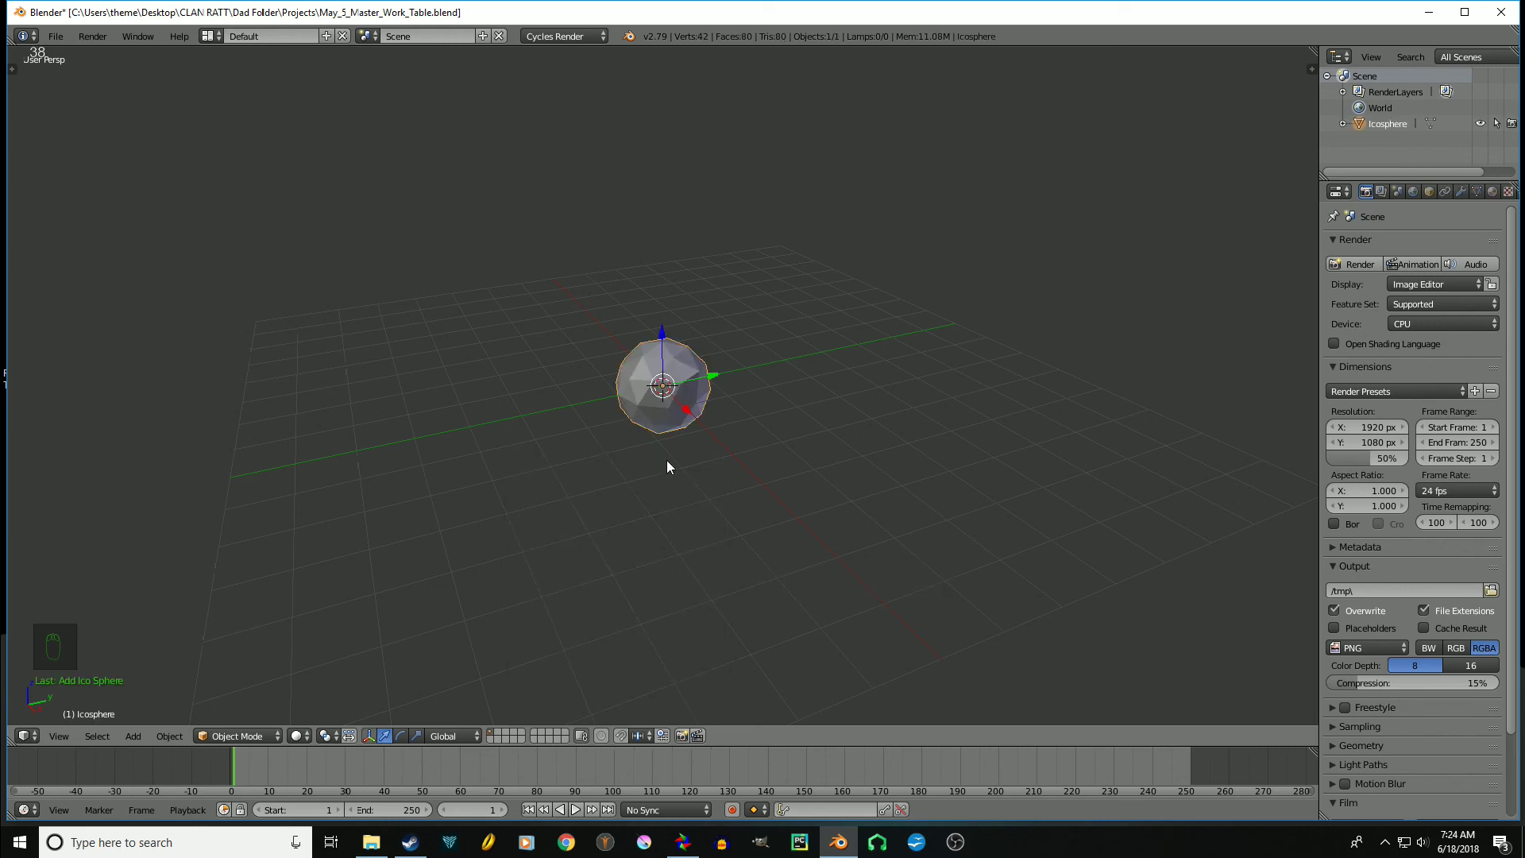
key("s")
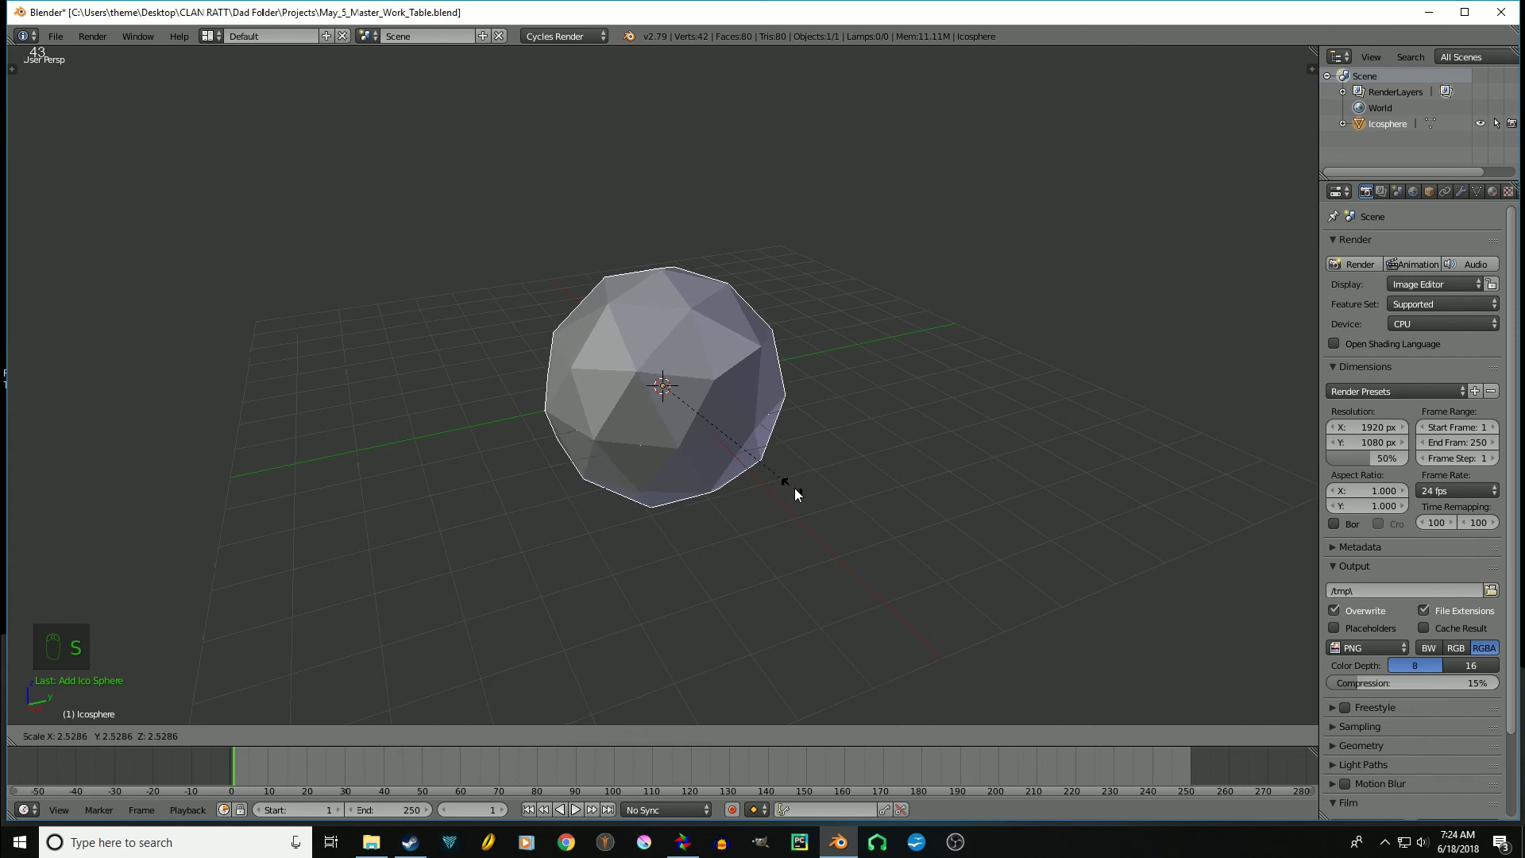
left_click(800, 491)
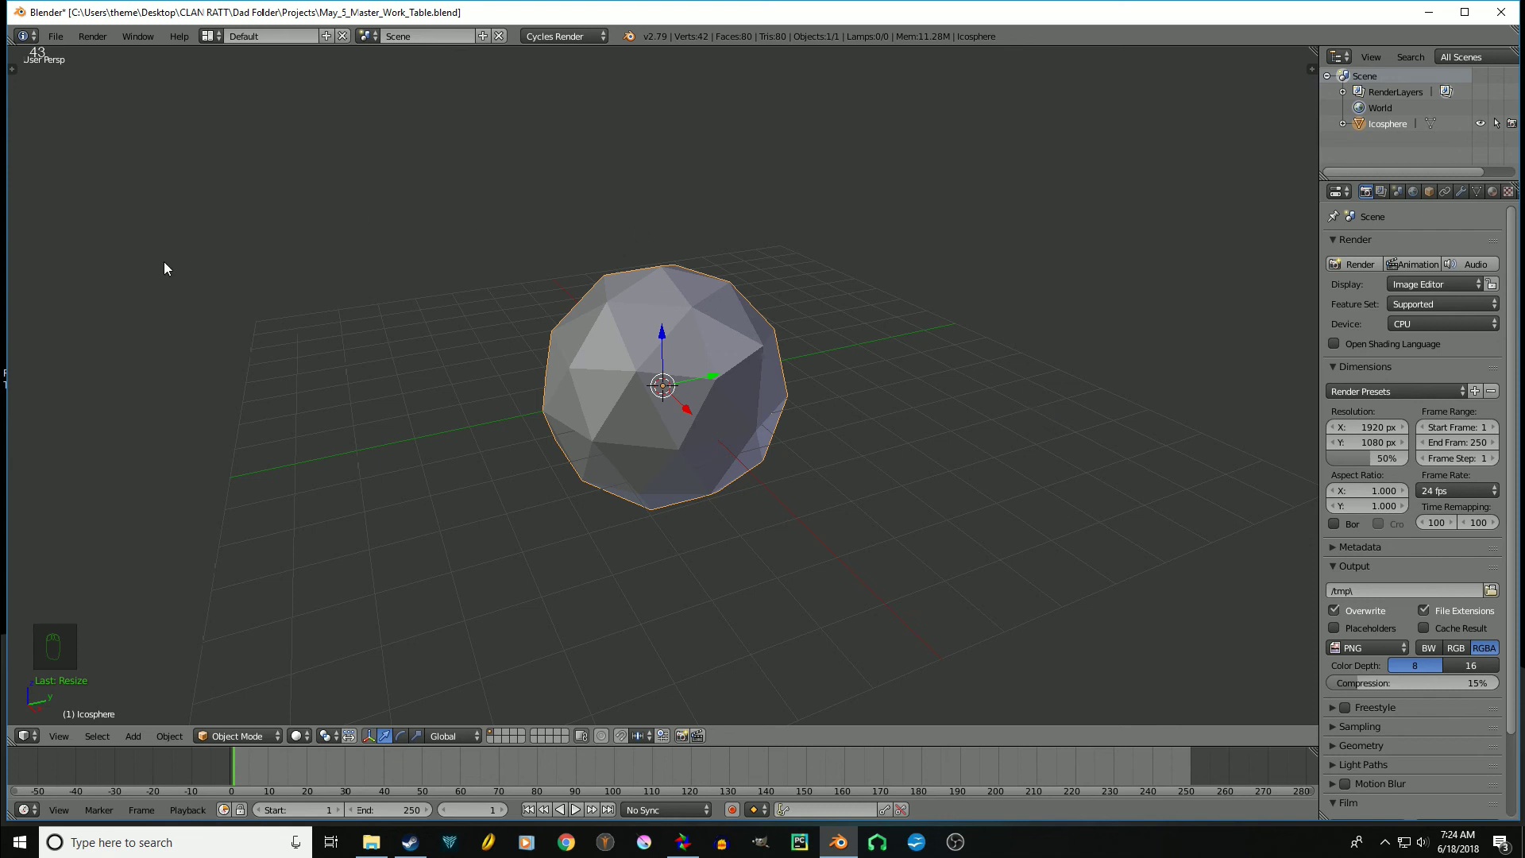
key("t")
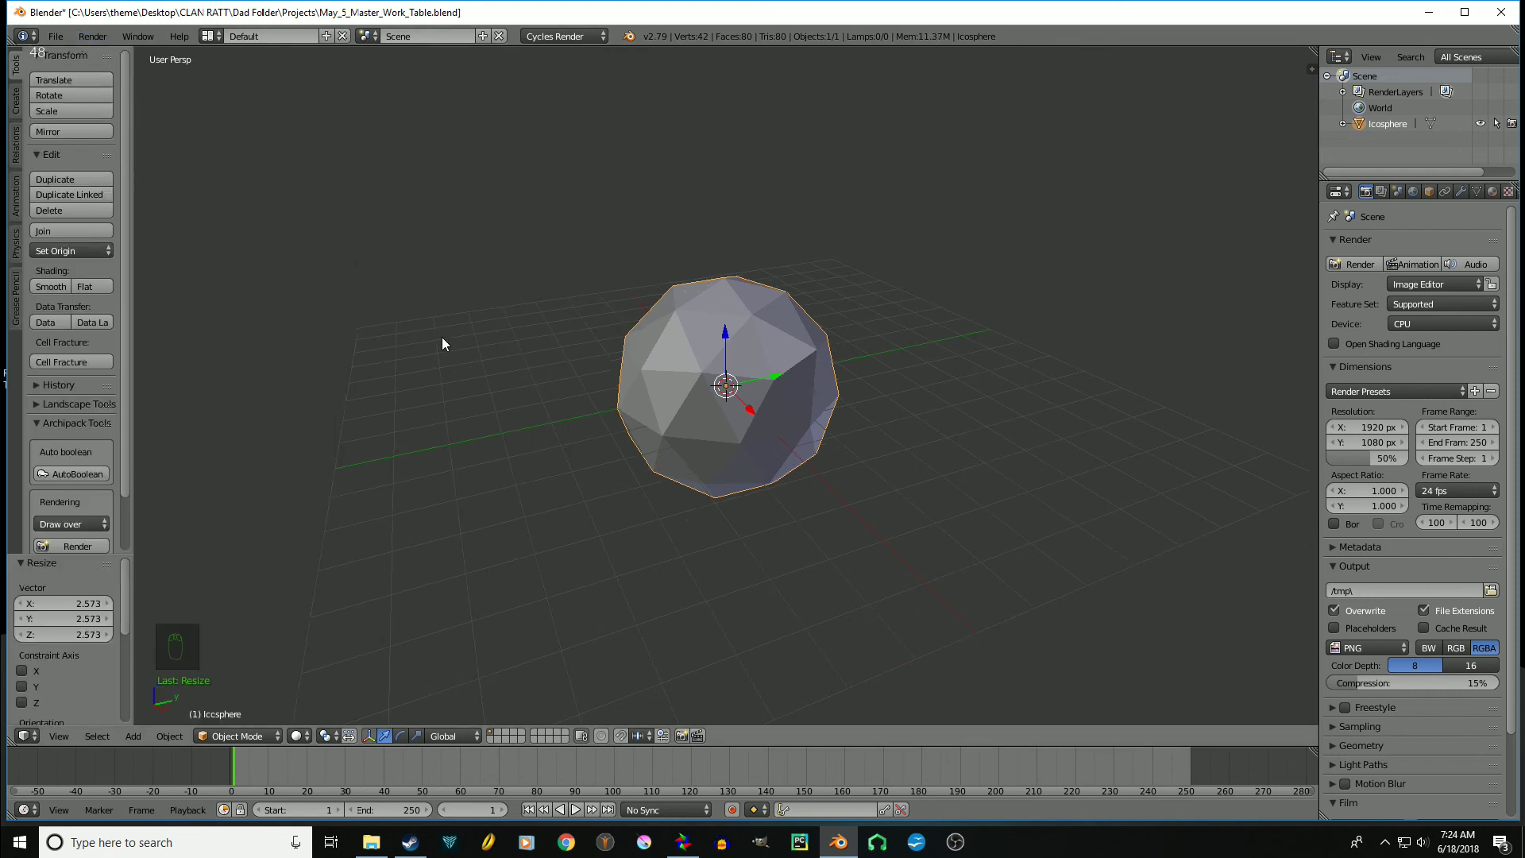
key("t")
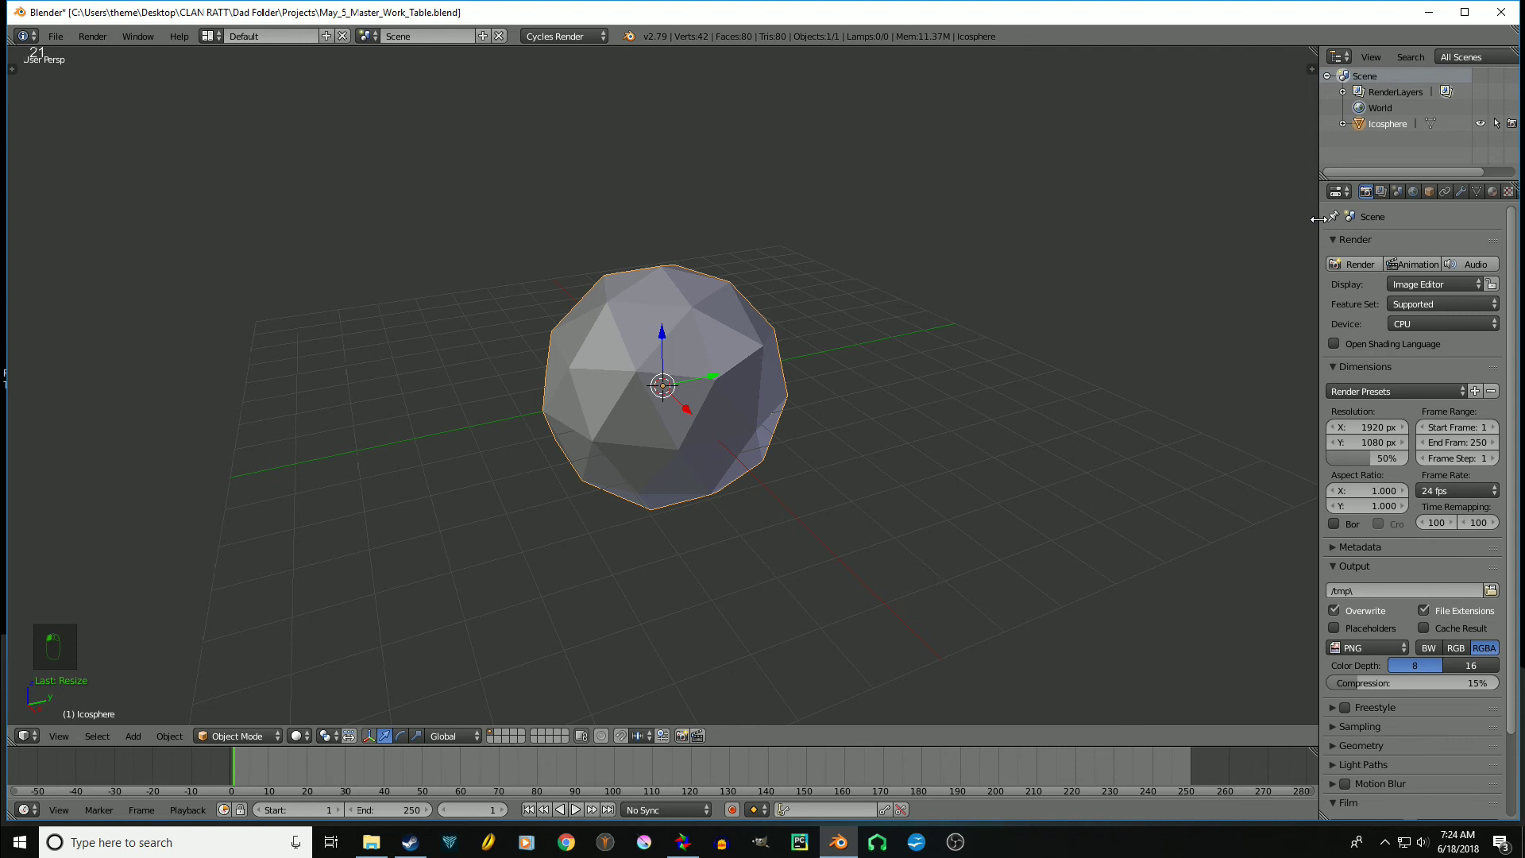
Widen the properties area and rename the ico sphere object to Test_Object
left_click_drag(1319, 220, 1247, 220)
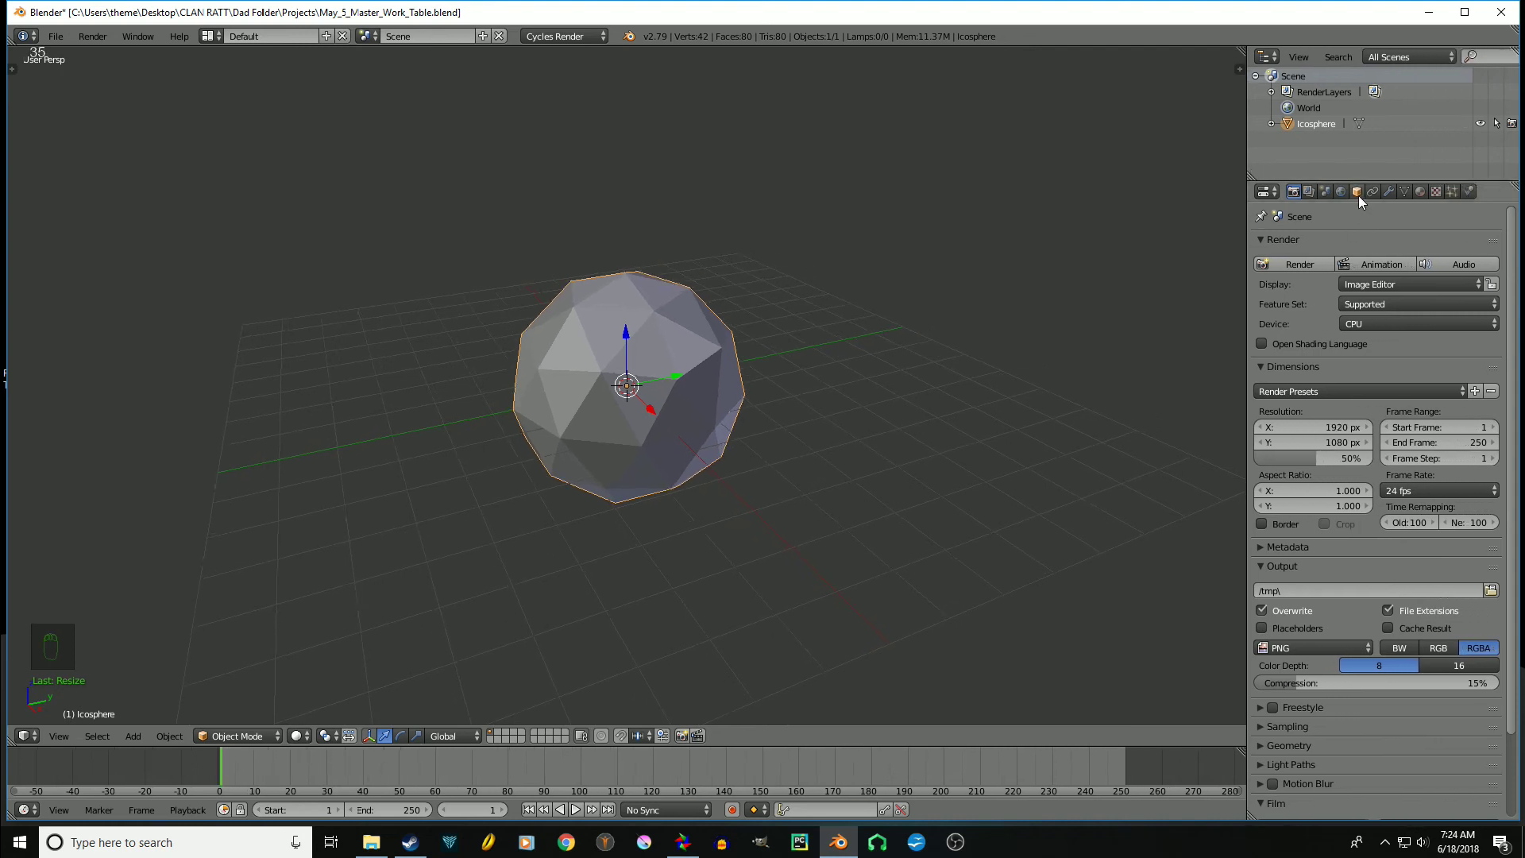
left_click(1357, 193)
left_click(1336, 245)
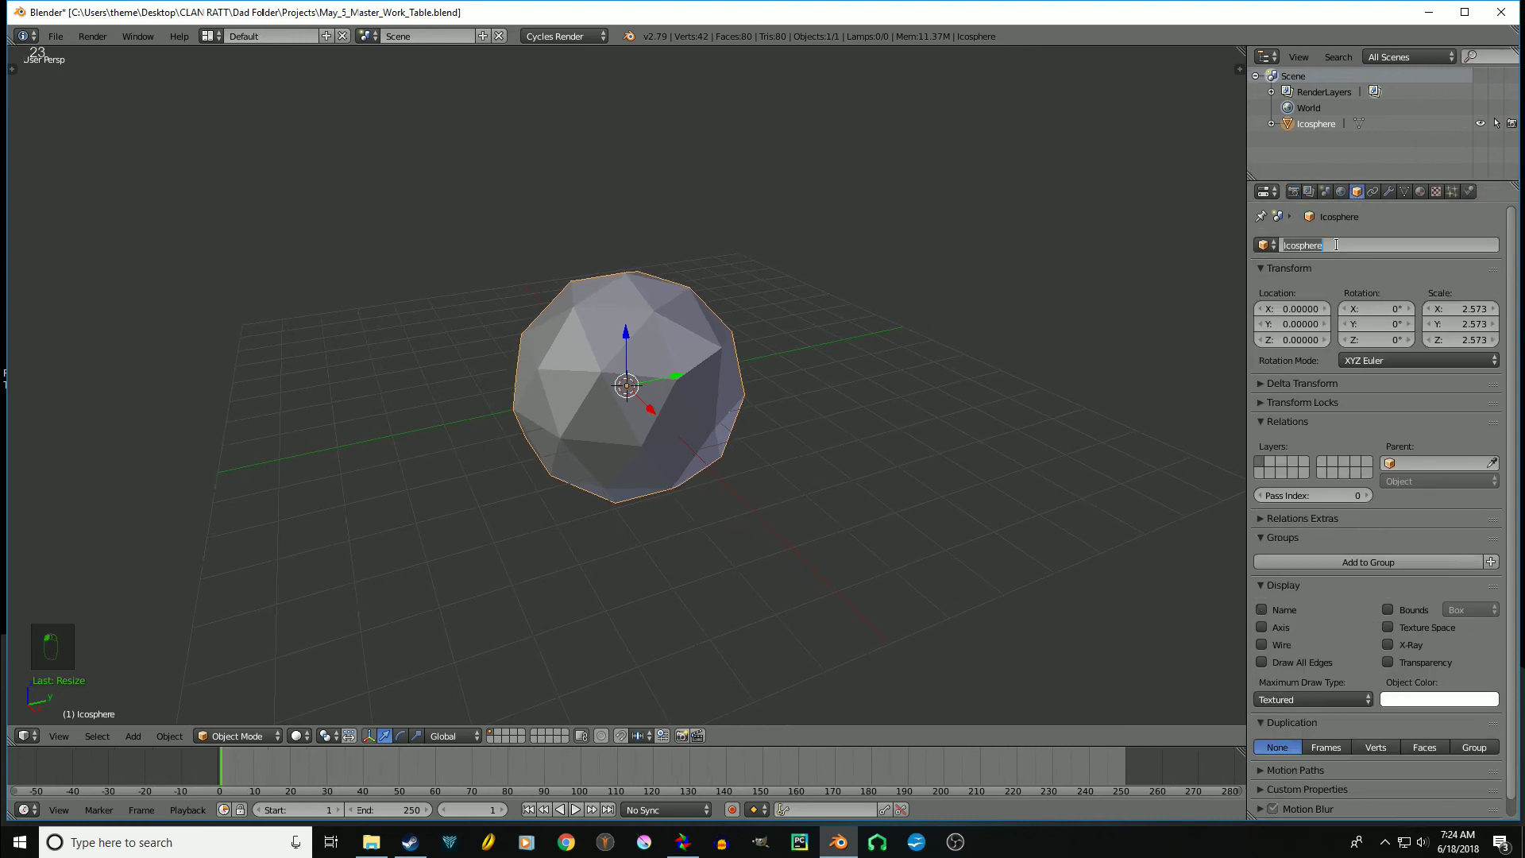
type("Test")
type("_Object")
key("Return")
Create a new material named Test01 in a new slot on Test_Object and briefly preview it in rendered shading
left_click(1420, 193)
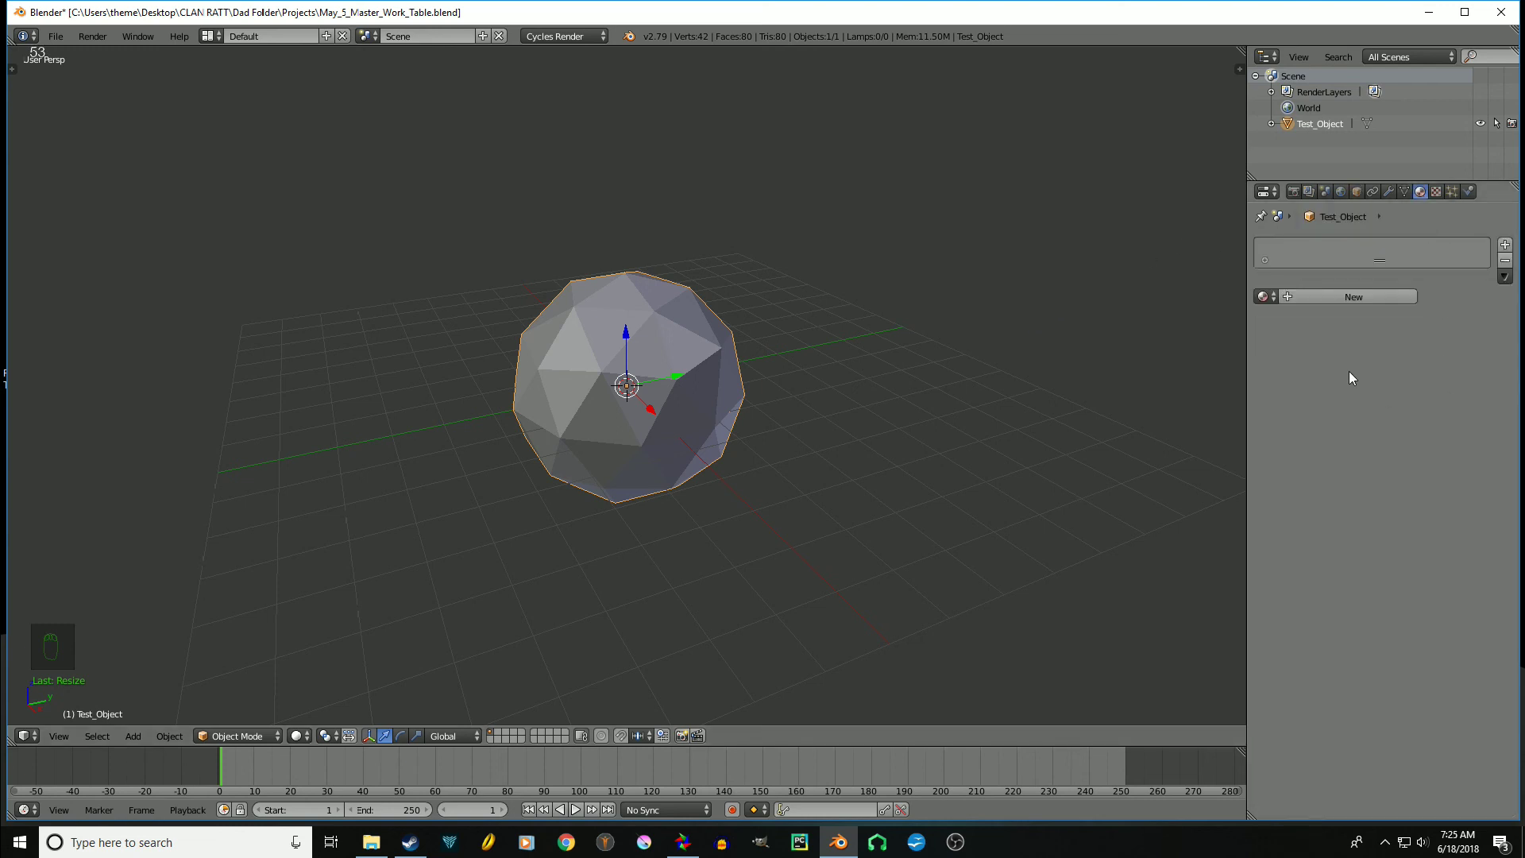
left_click(1506, 247)
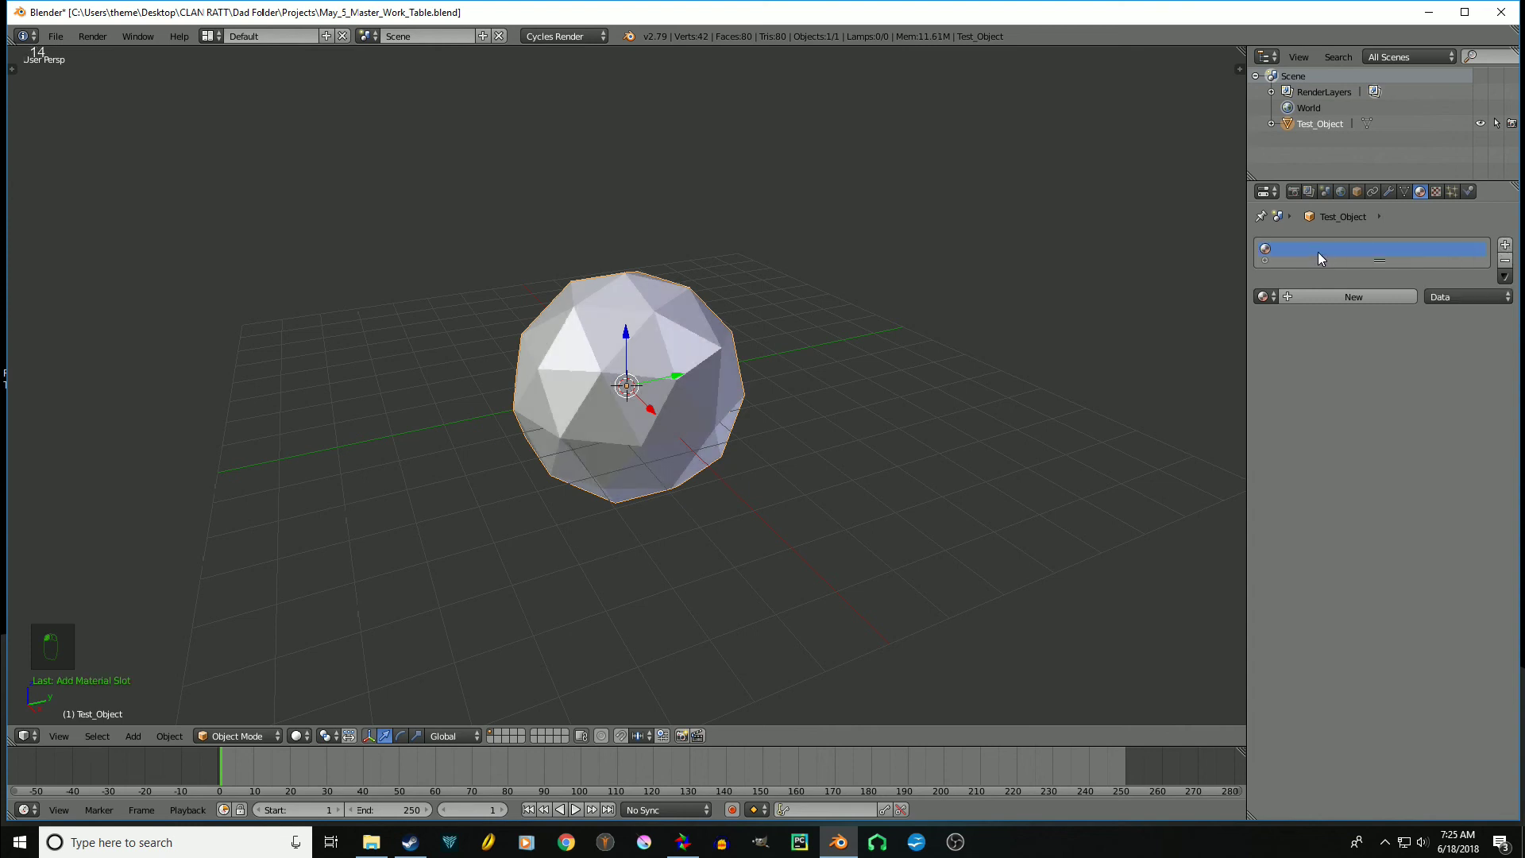
left_click(1352, 298)
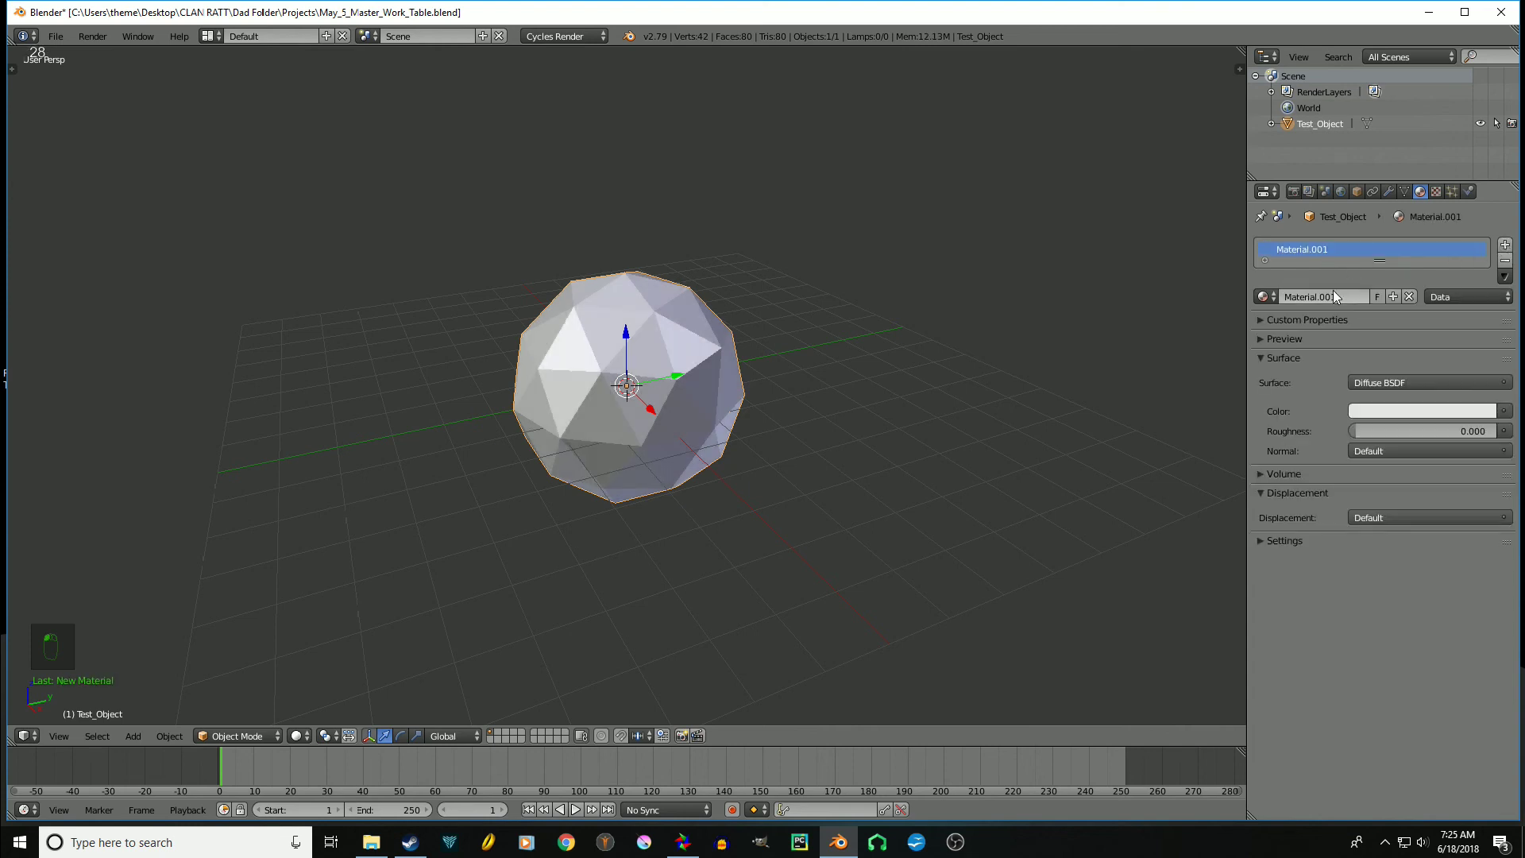
double_click(1345, 250)
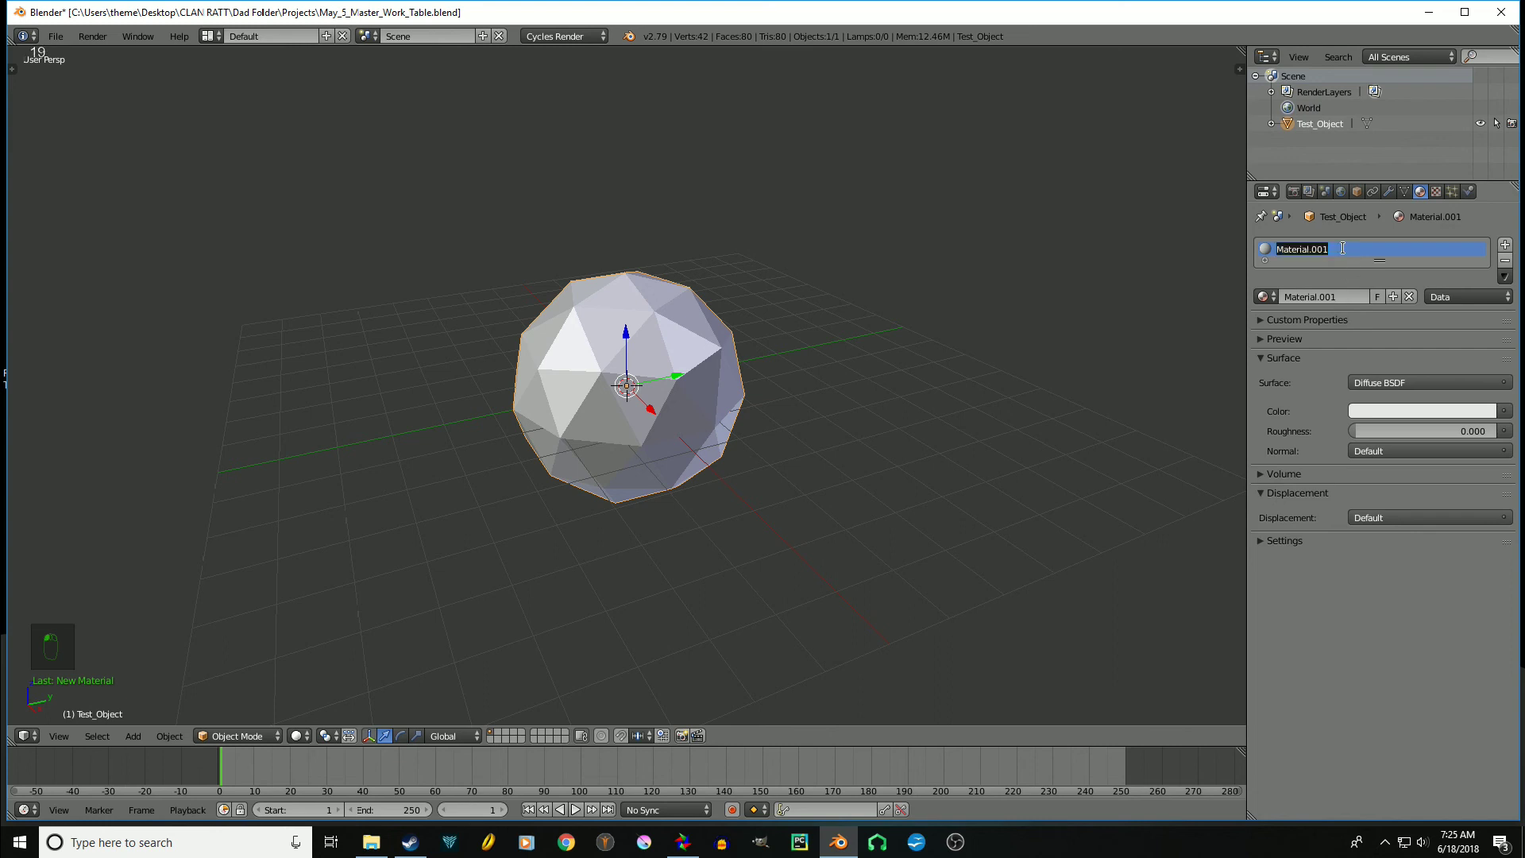
type("Test01")
key("Return")
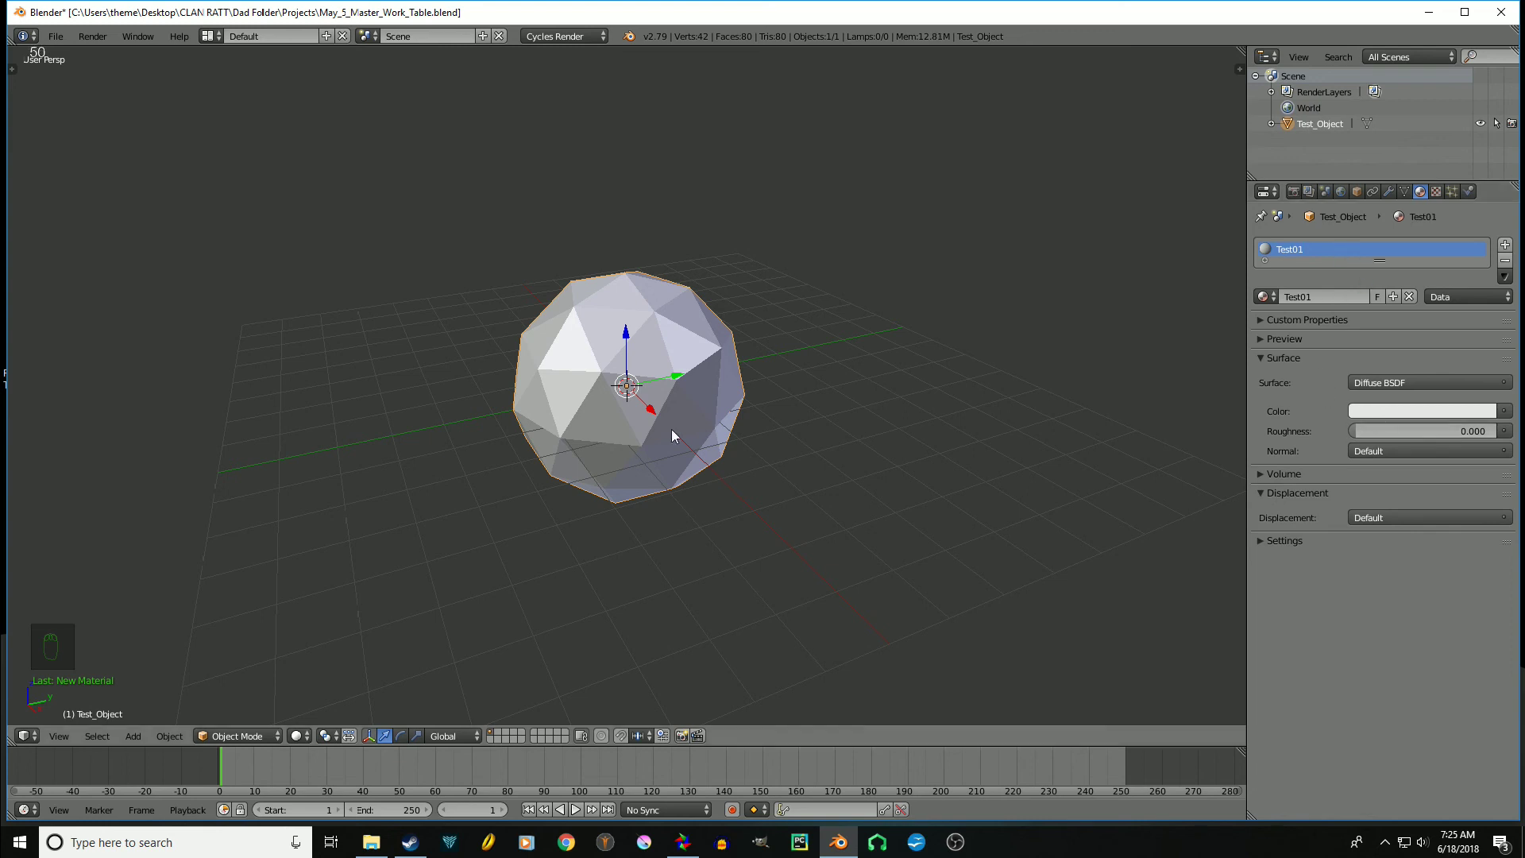
key("shift+z")
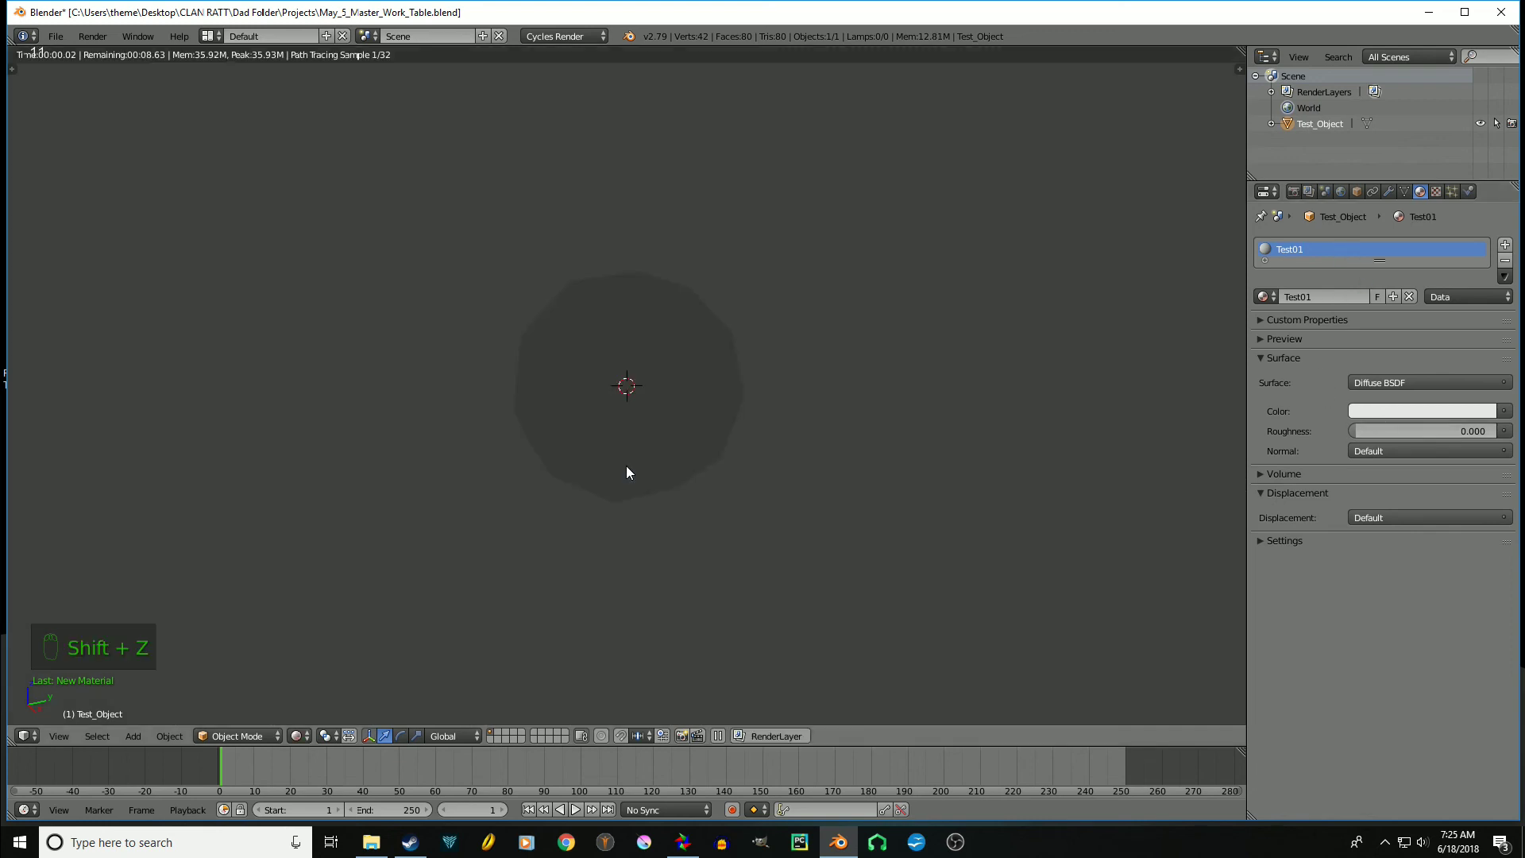
key("shift+z")
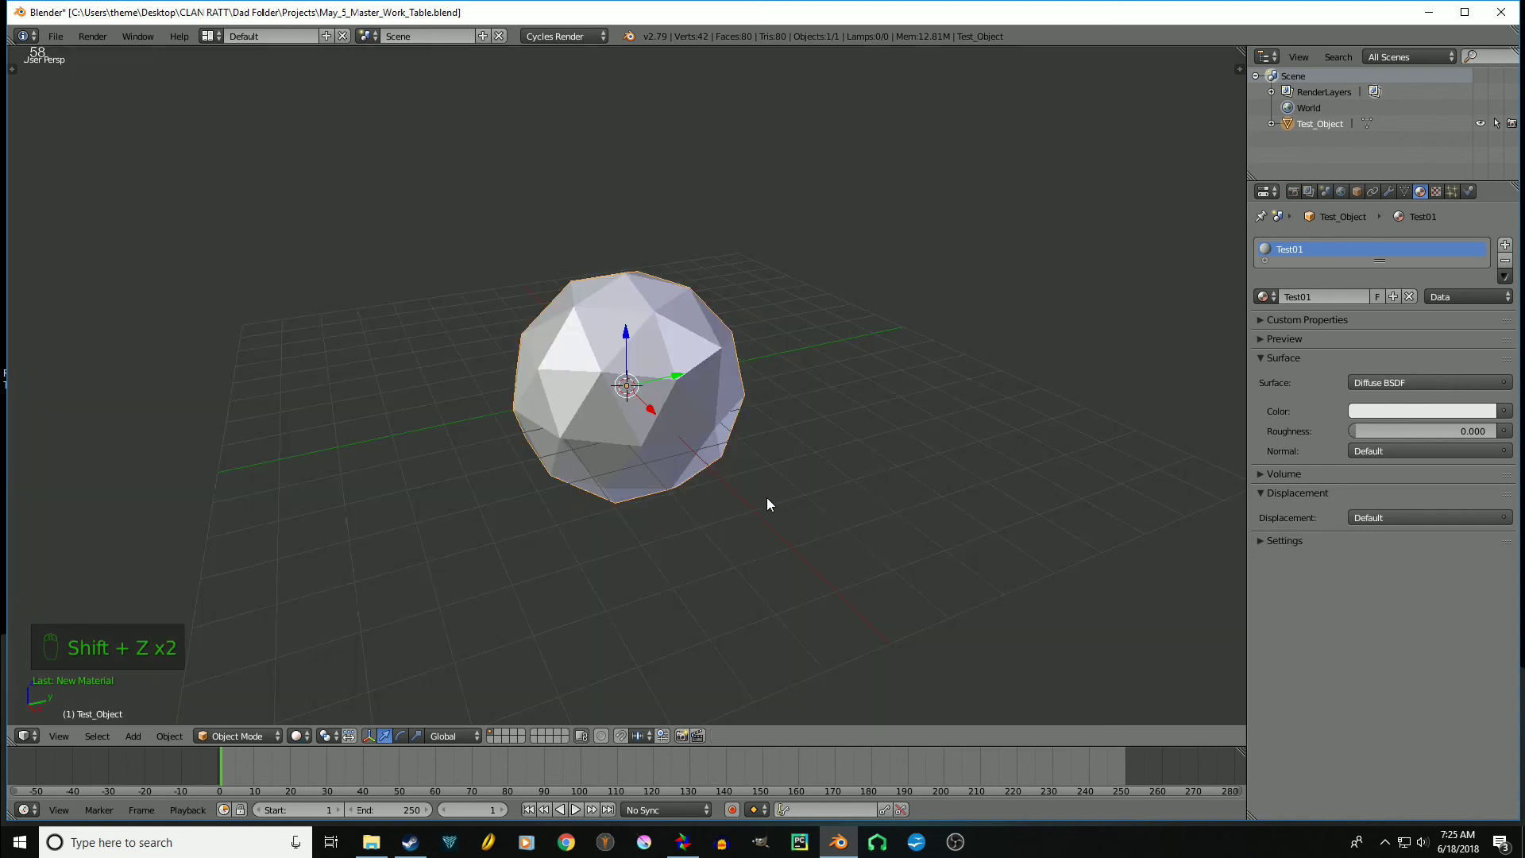
Add a plane, scale it up into a large floor, and lower it along Z beneath the sphere
key("shift+a")
mouse_move(633, 486)
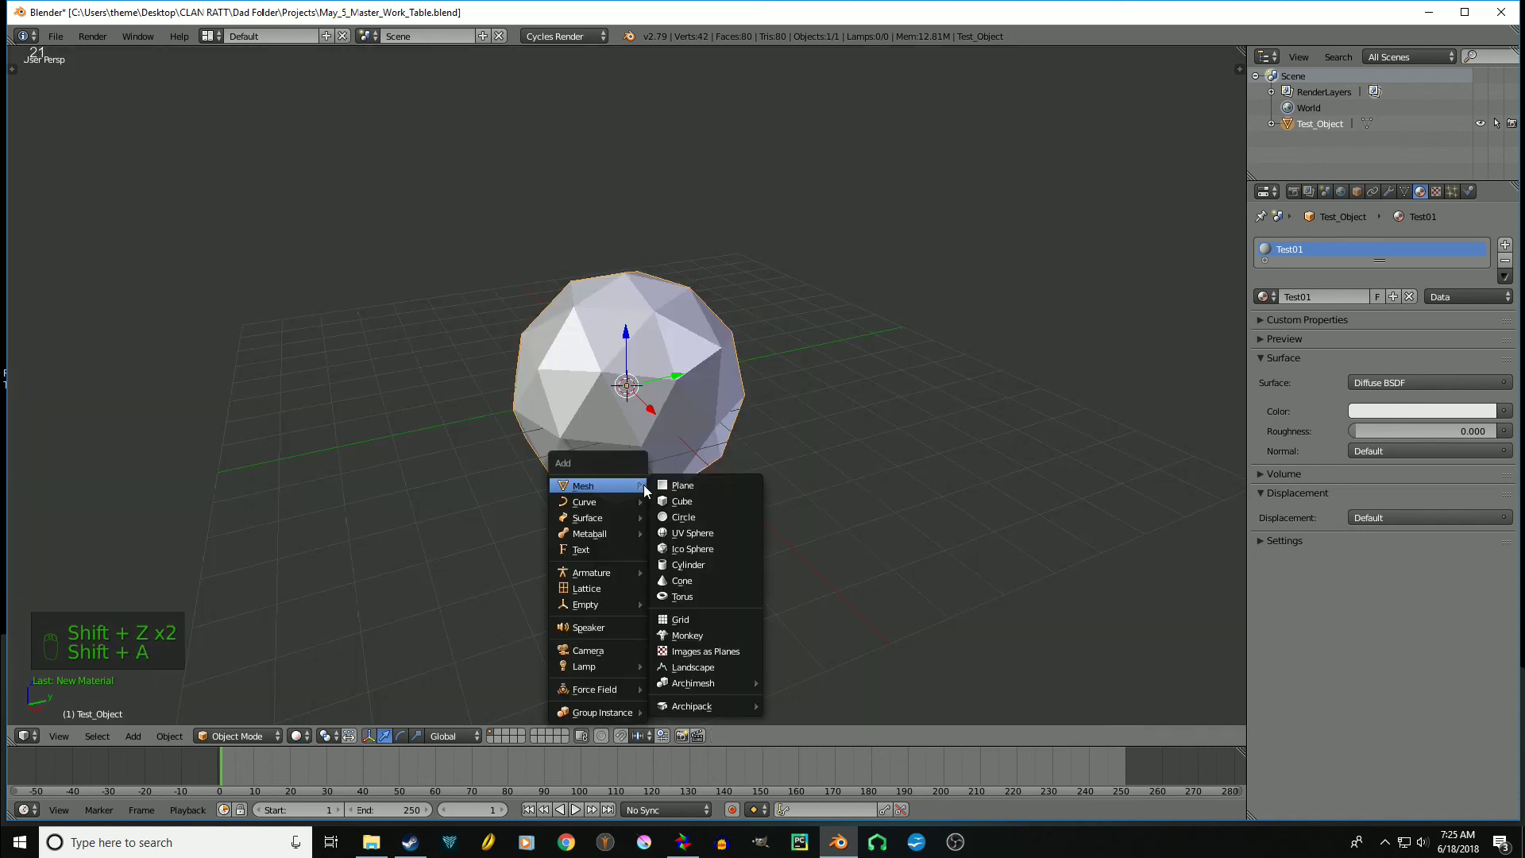
left_click(685, 486)
key("s")
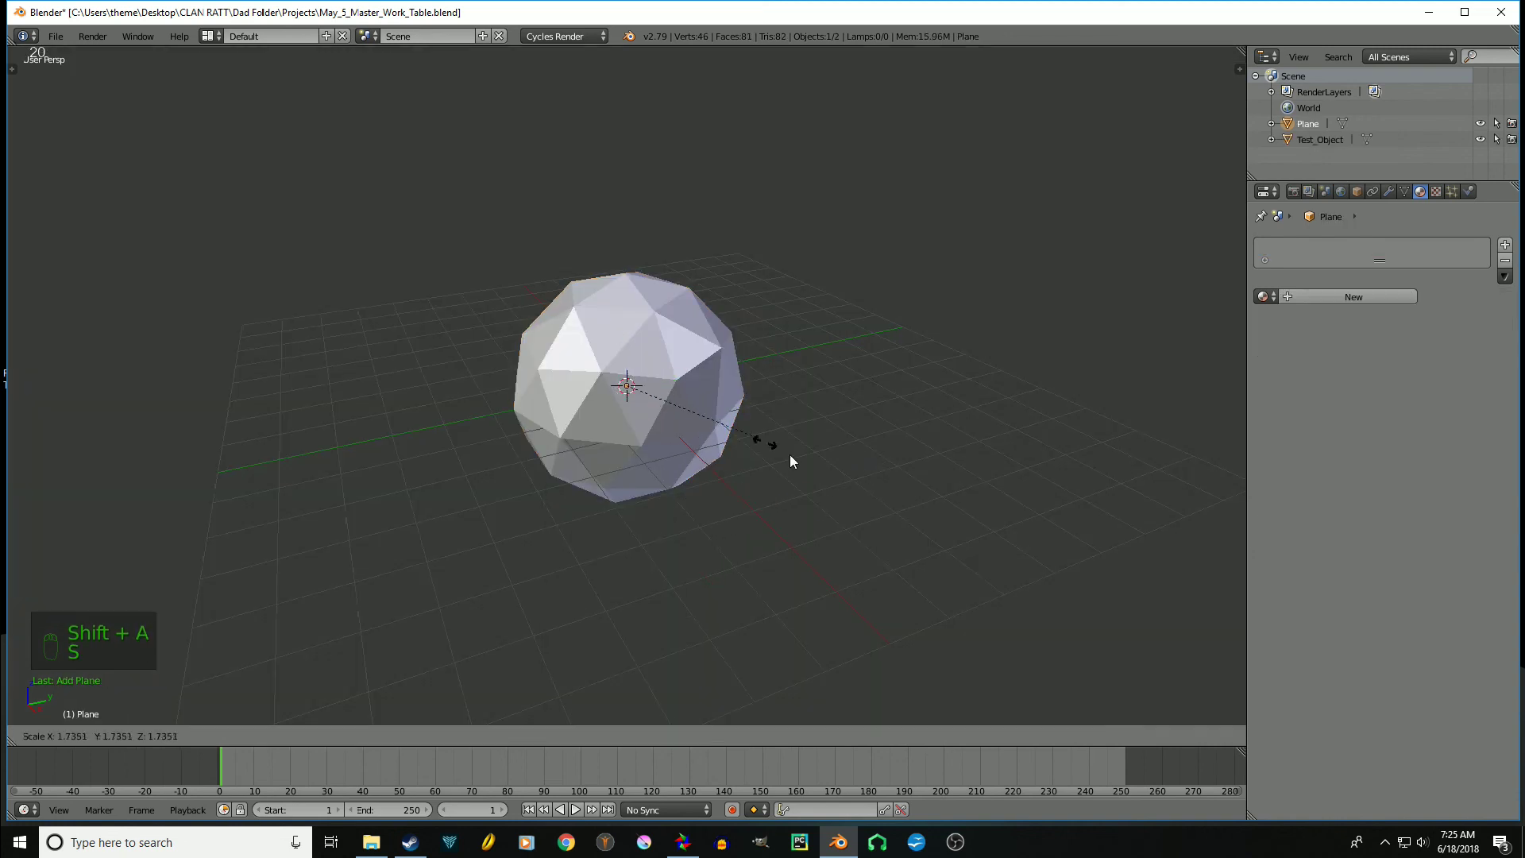
left_click(1148, 556)
key("g")
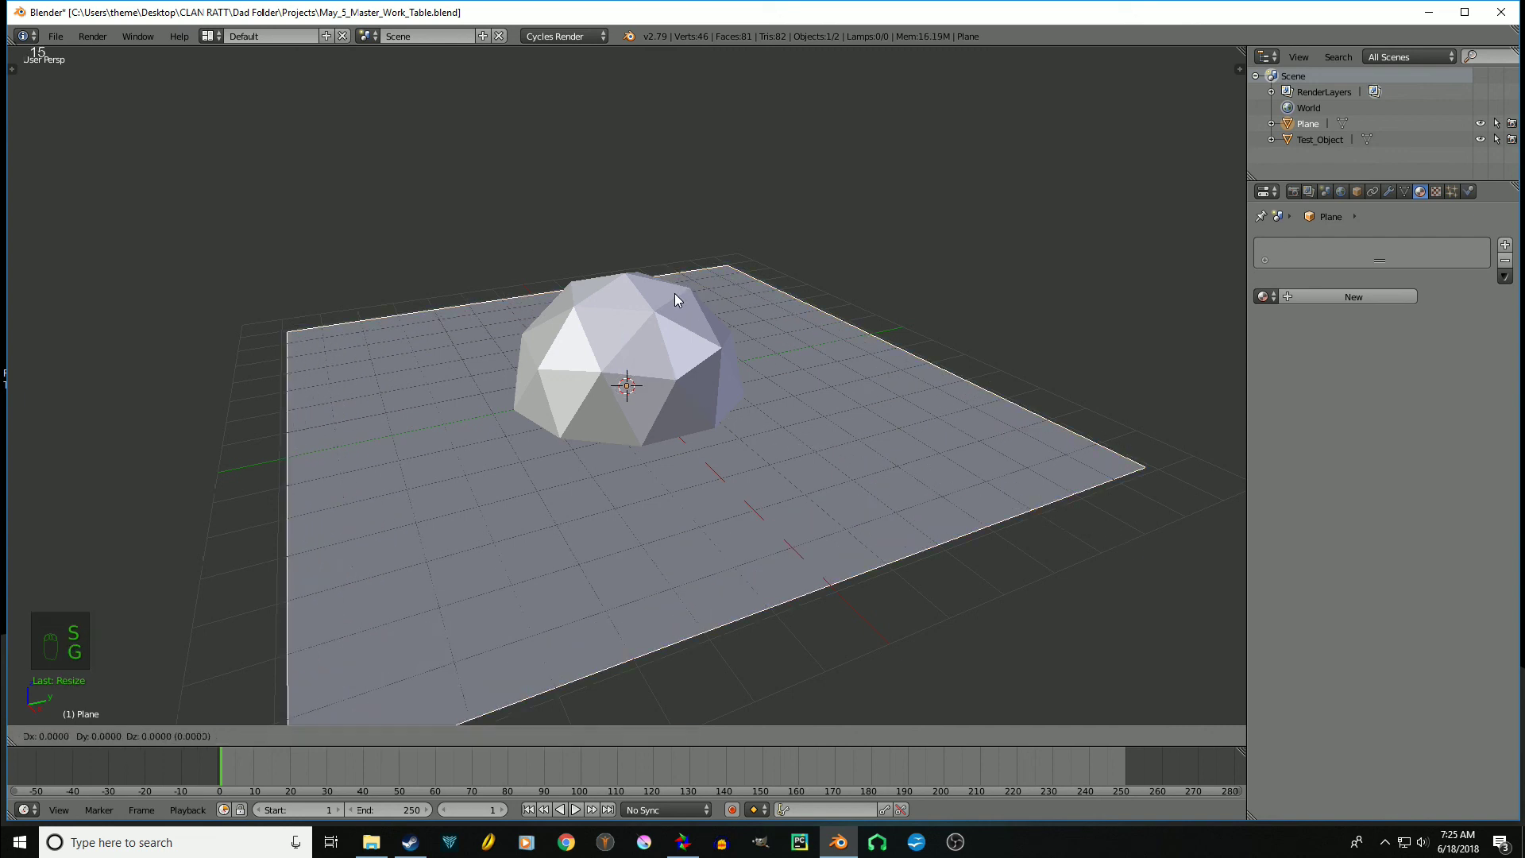
key("z")
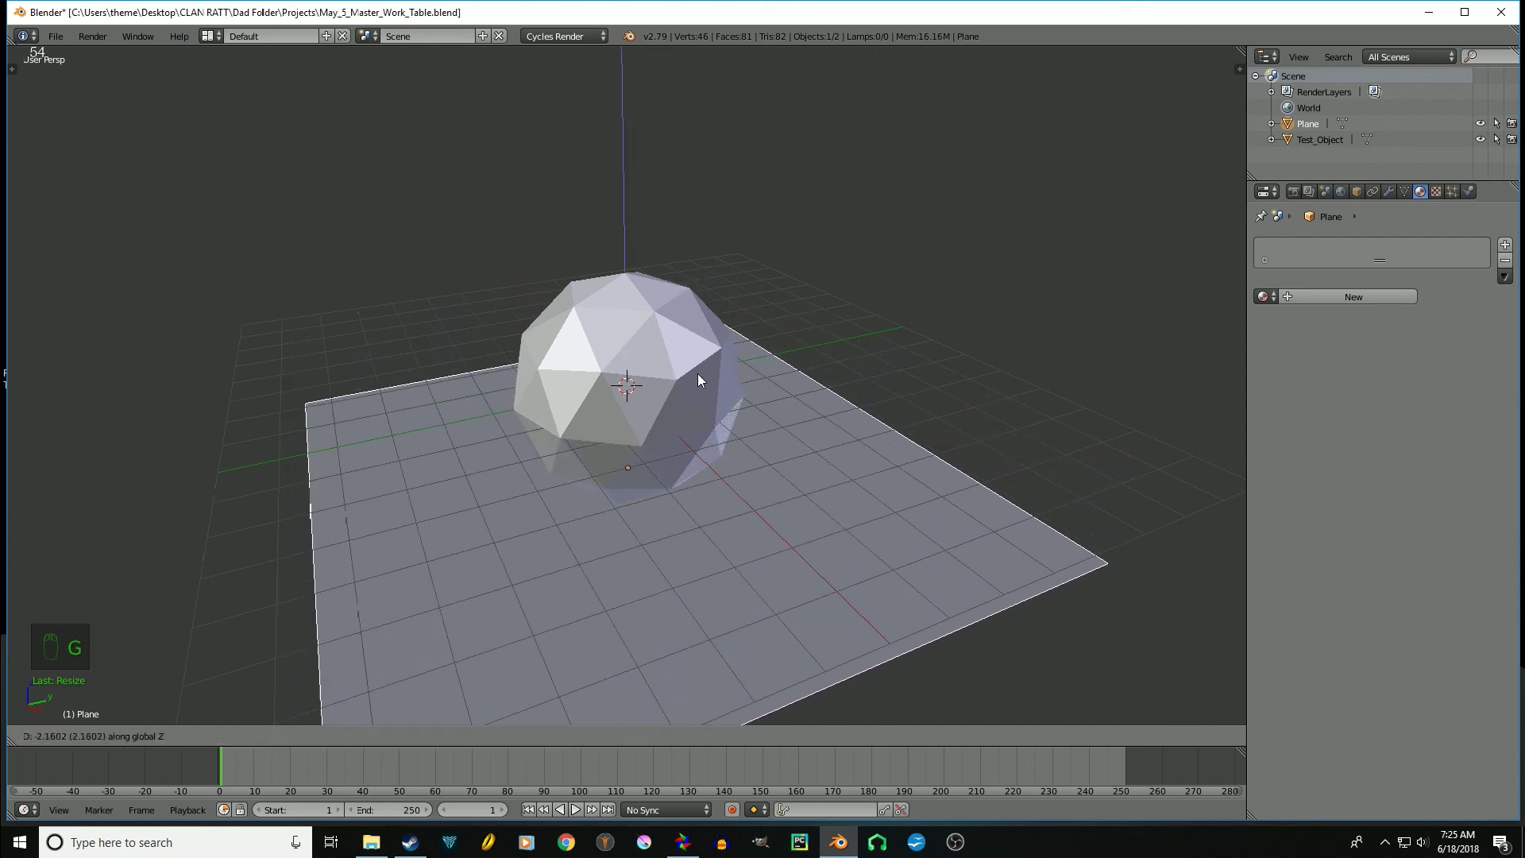
left_click(874, 339)
Add a Hemi lamp with nothing else selected and raise it along Z high above the sphere
scroll(818, 334, "down", 5)
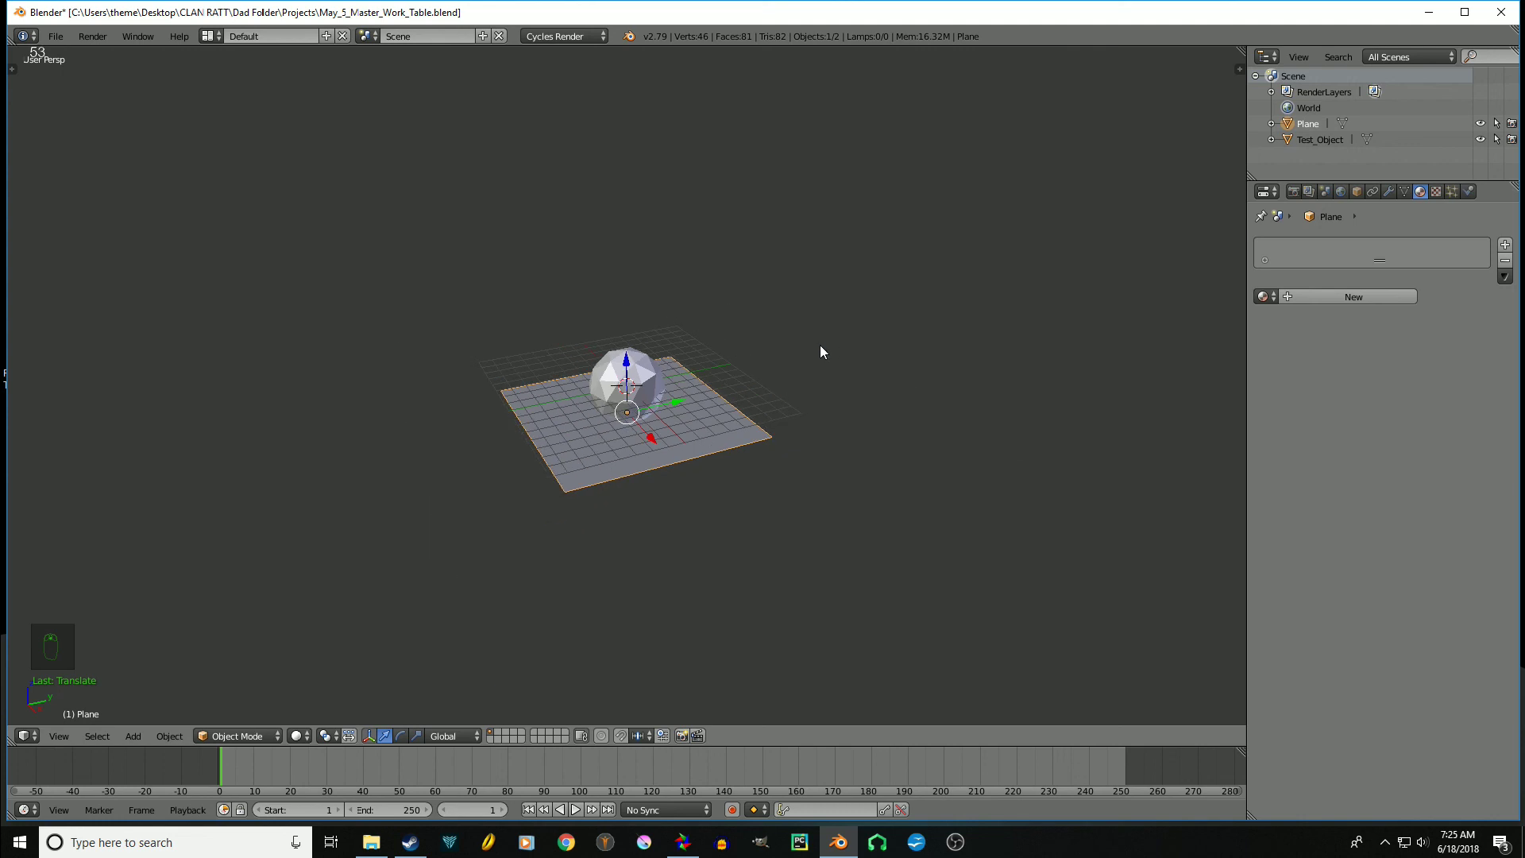
scroll(790, 349, "down", 3)
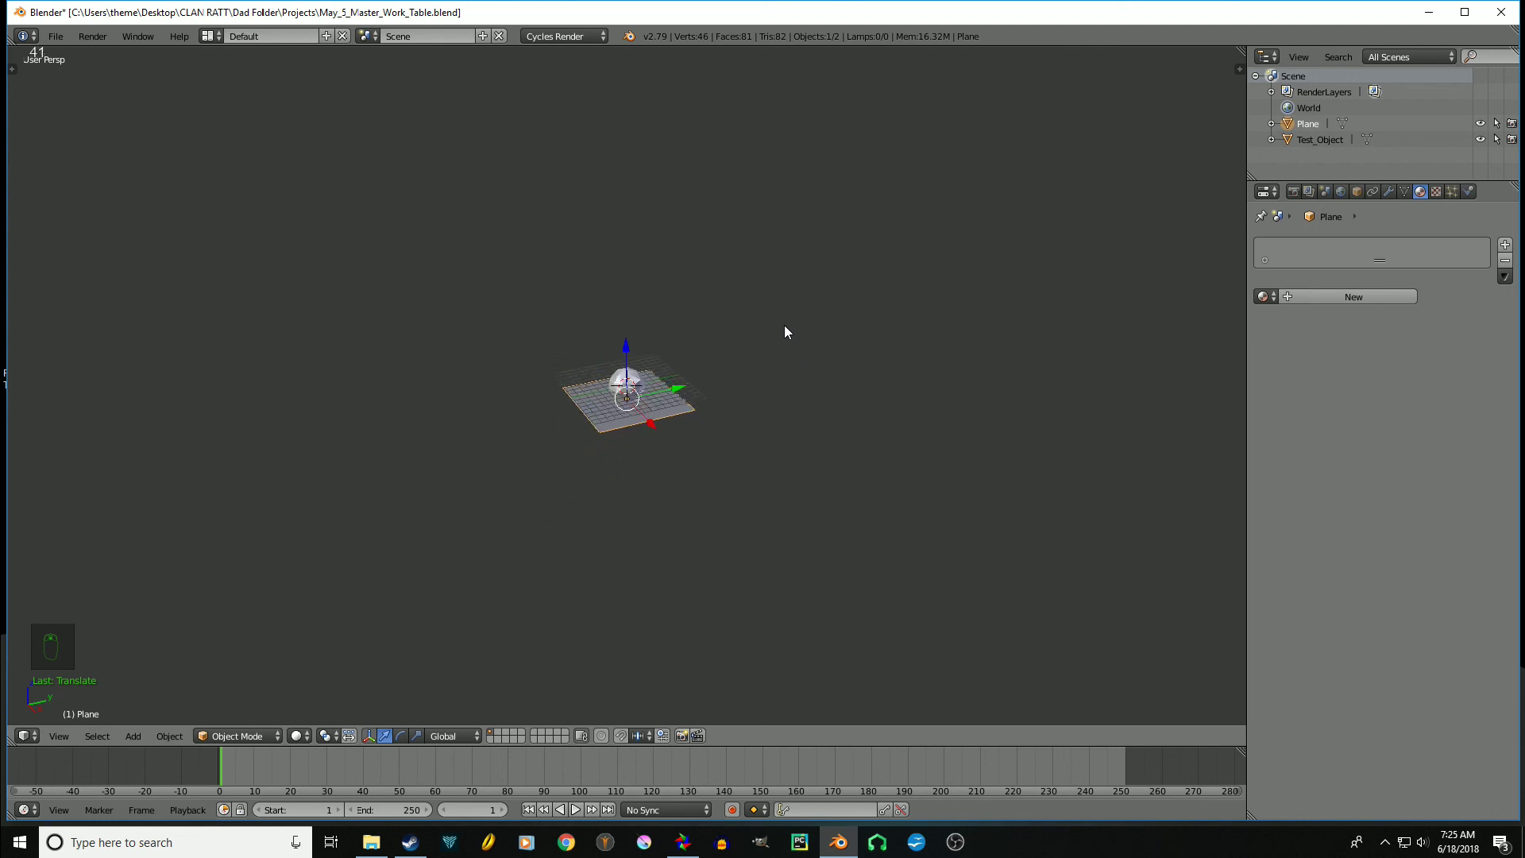
middle_click_drag(786, 331, 866, 340)
scroll(861, 337, "up", 6)
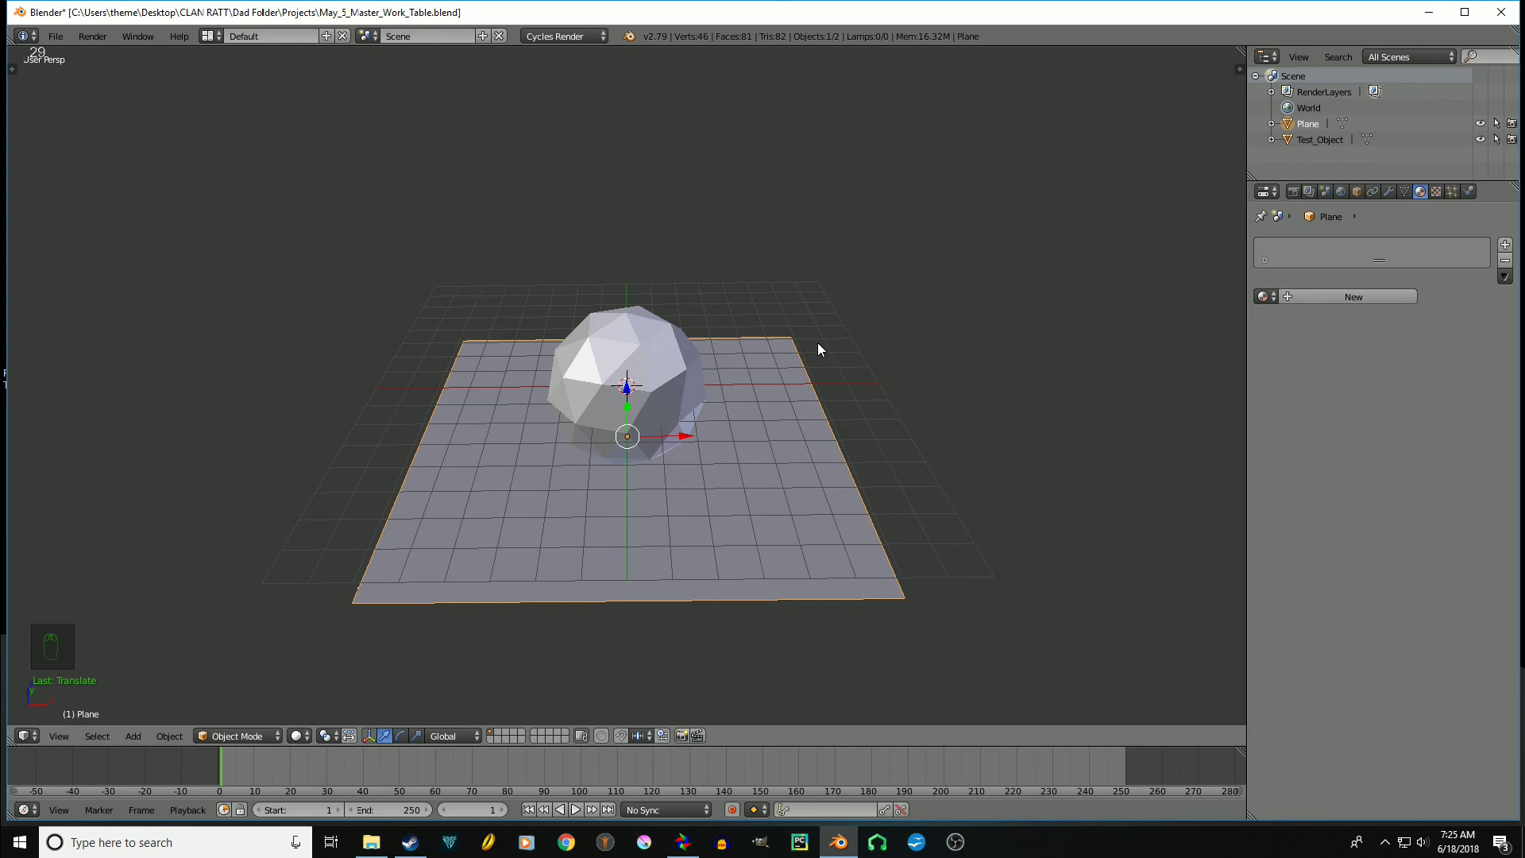
key("shift+a")
mouse_move(818, 345)
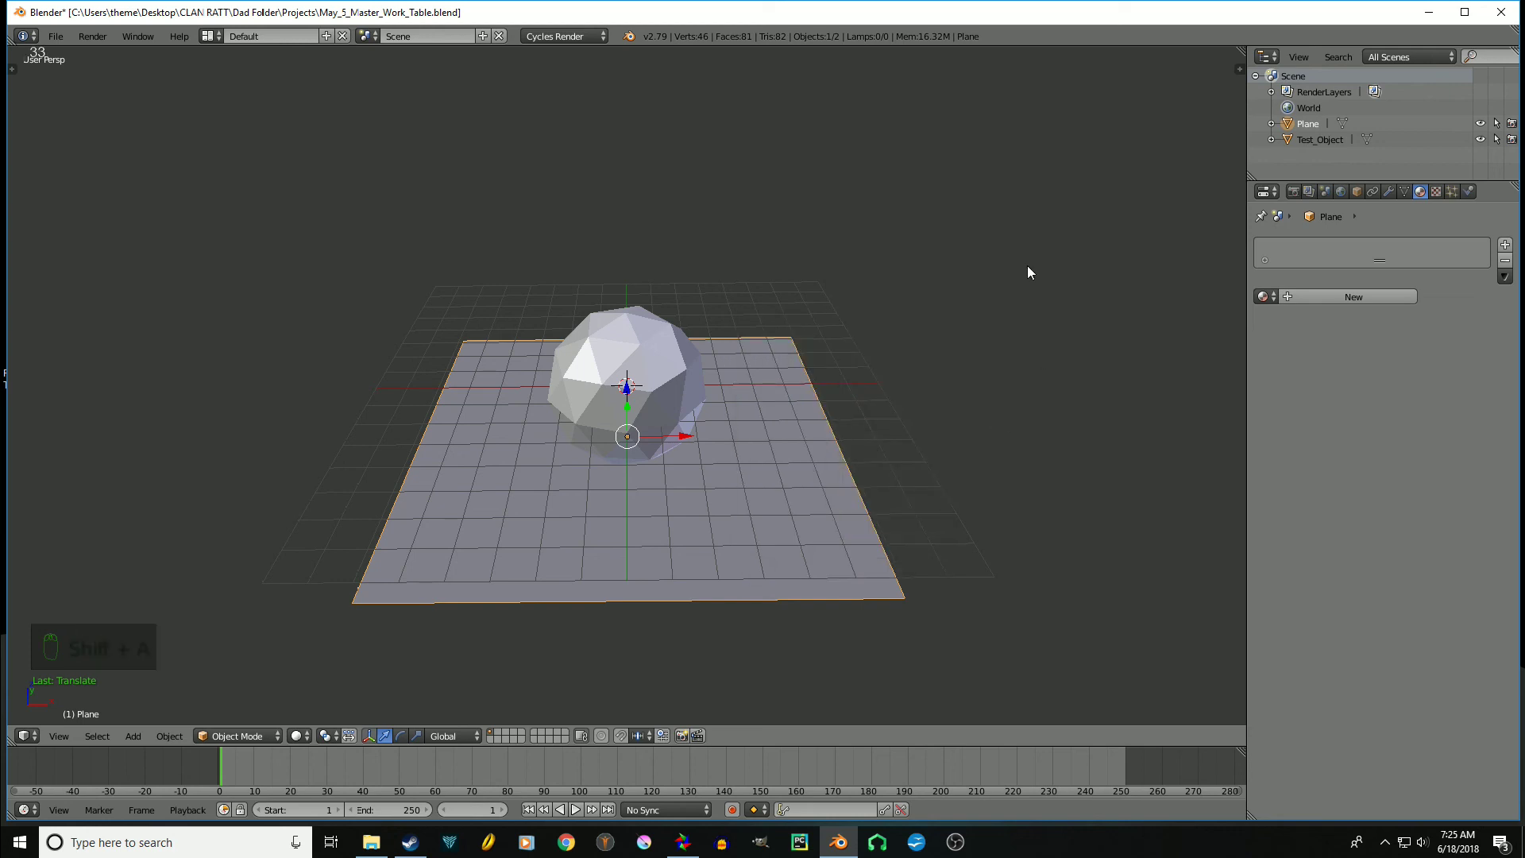
key("a")
key("shift+a")
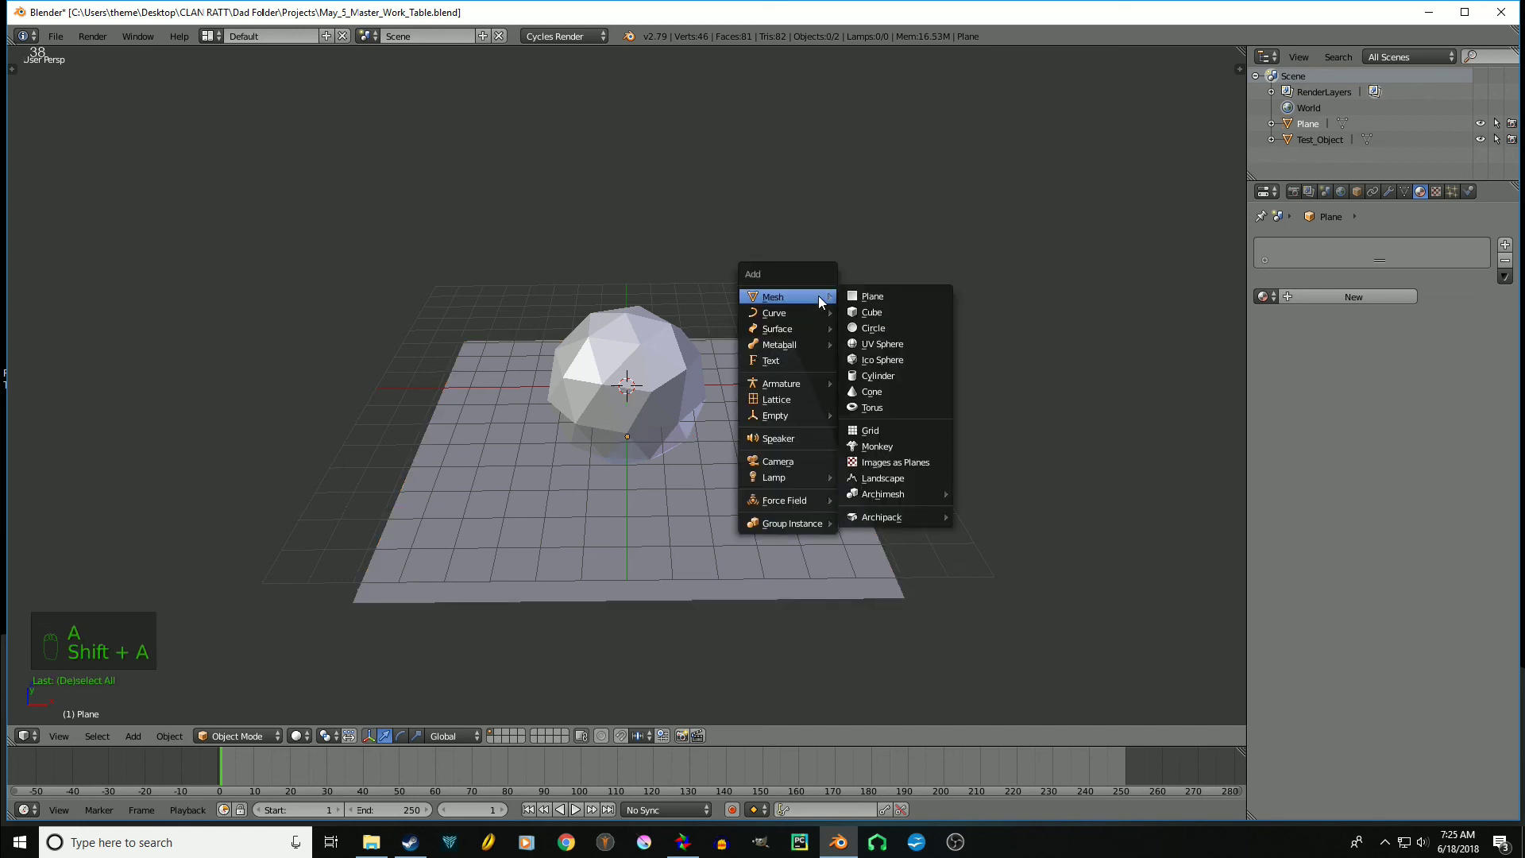
mouse_move(803, 479)
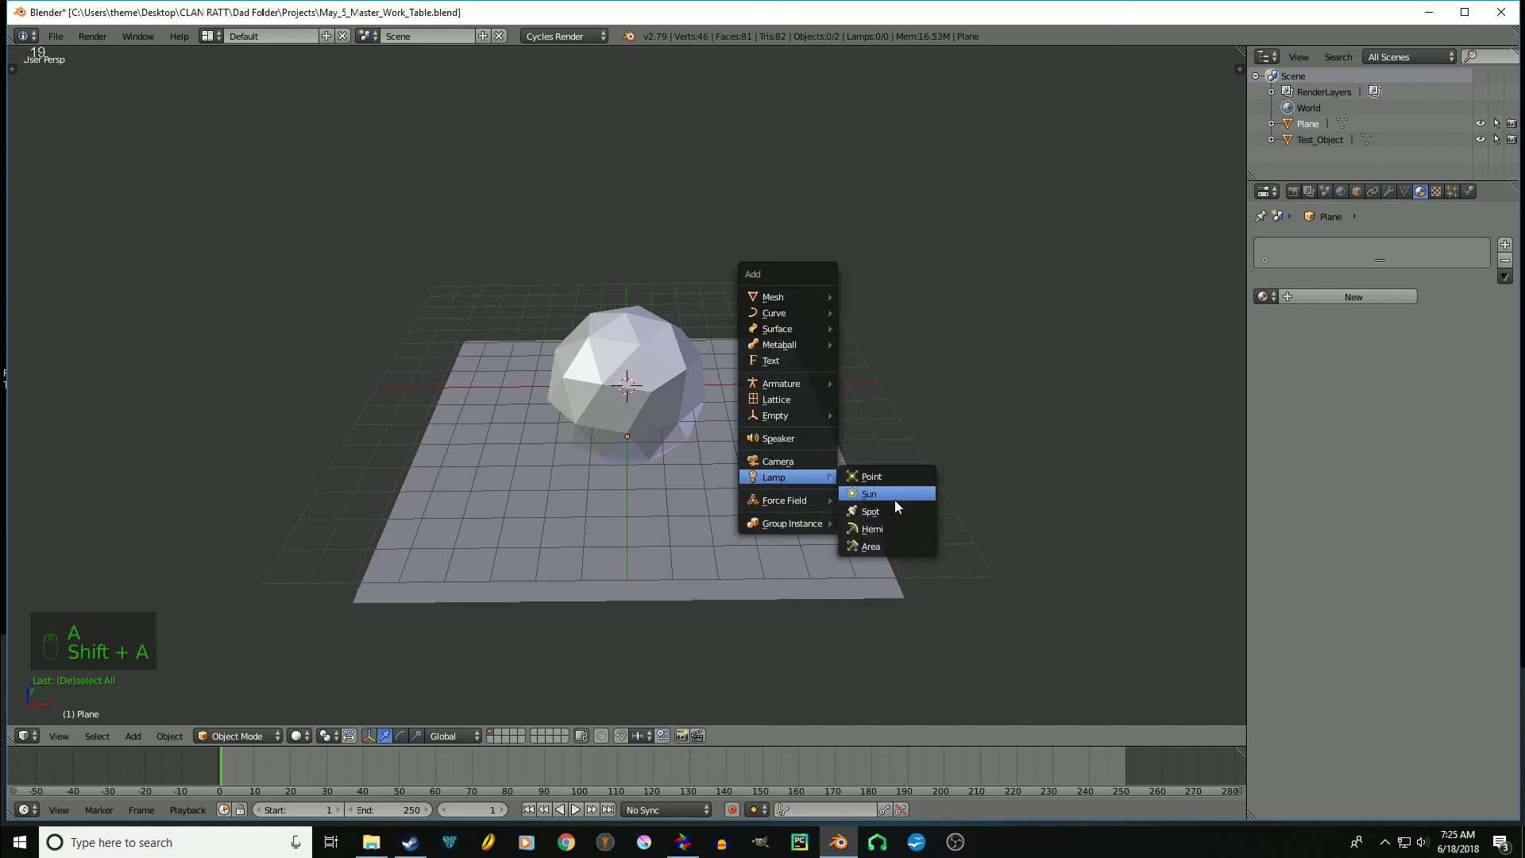
left_click(890, 528)
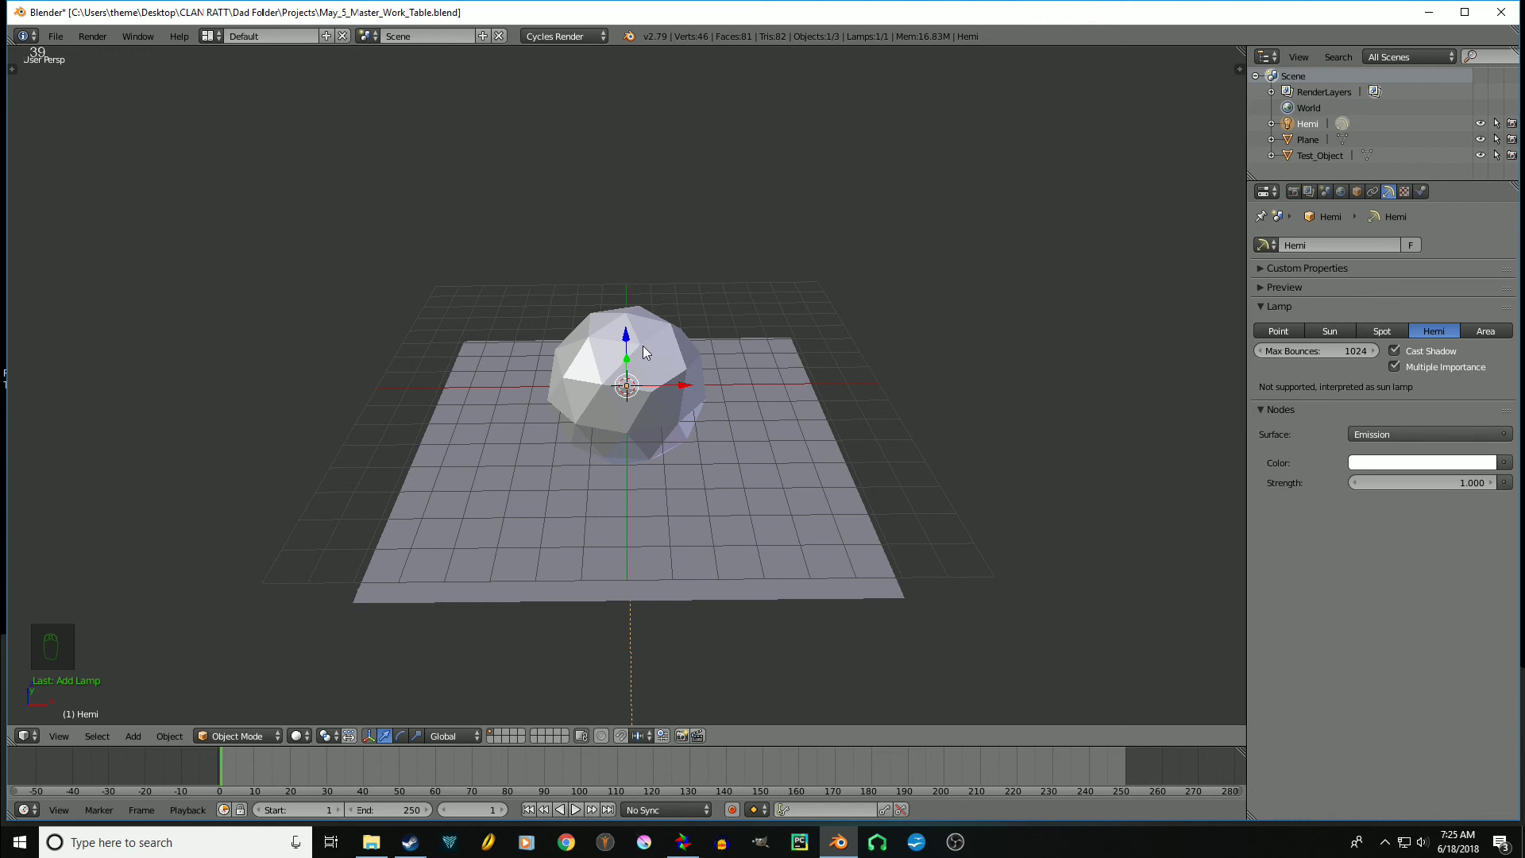
key("g")
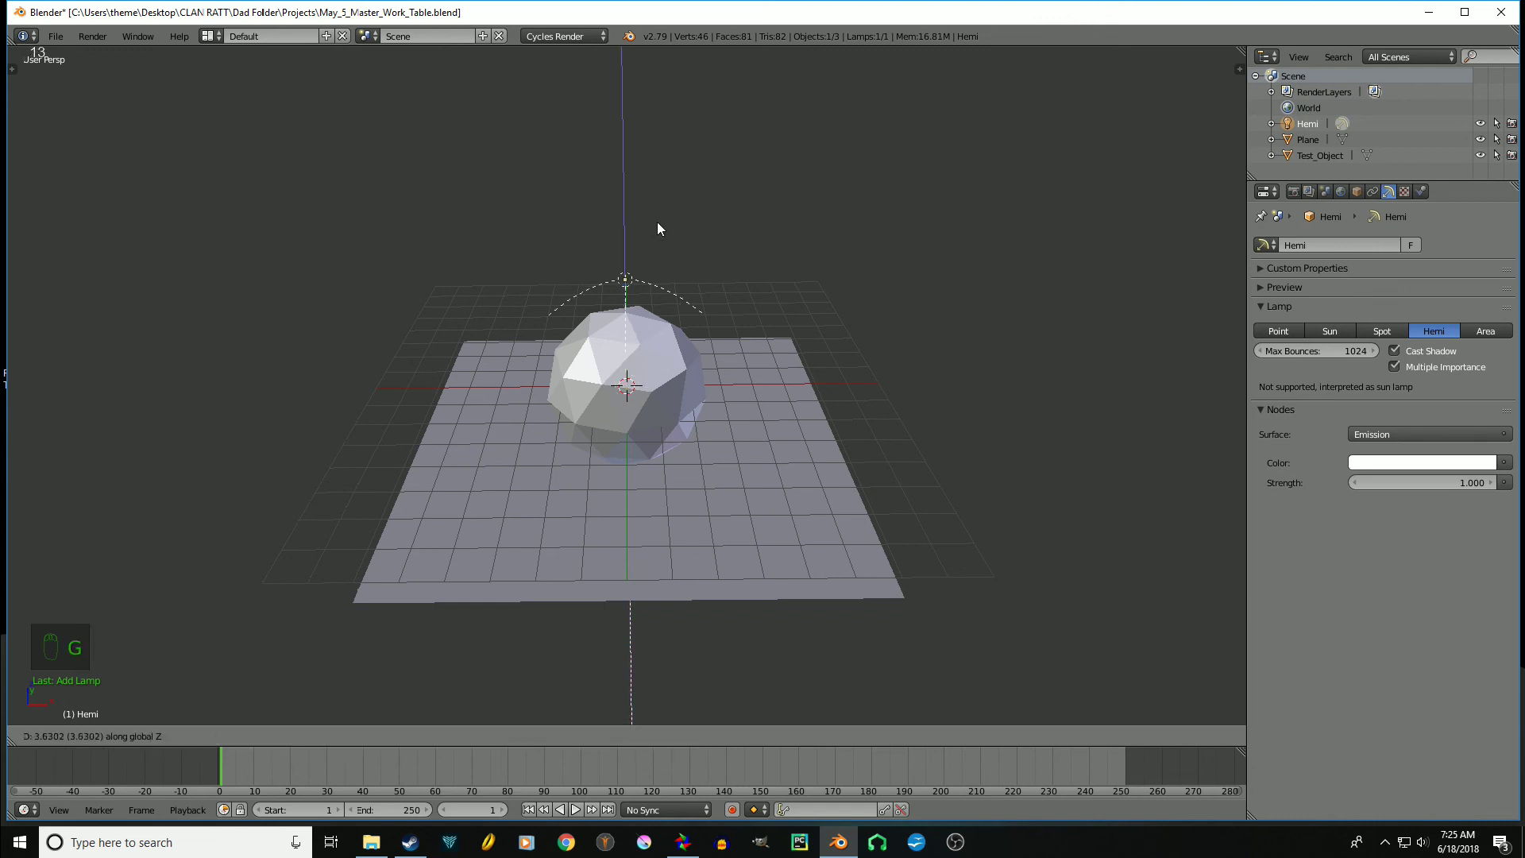
left_click(650, 86)
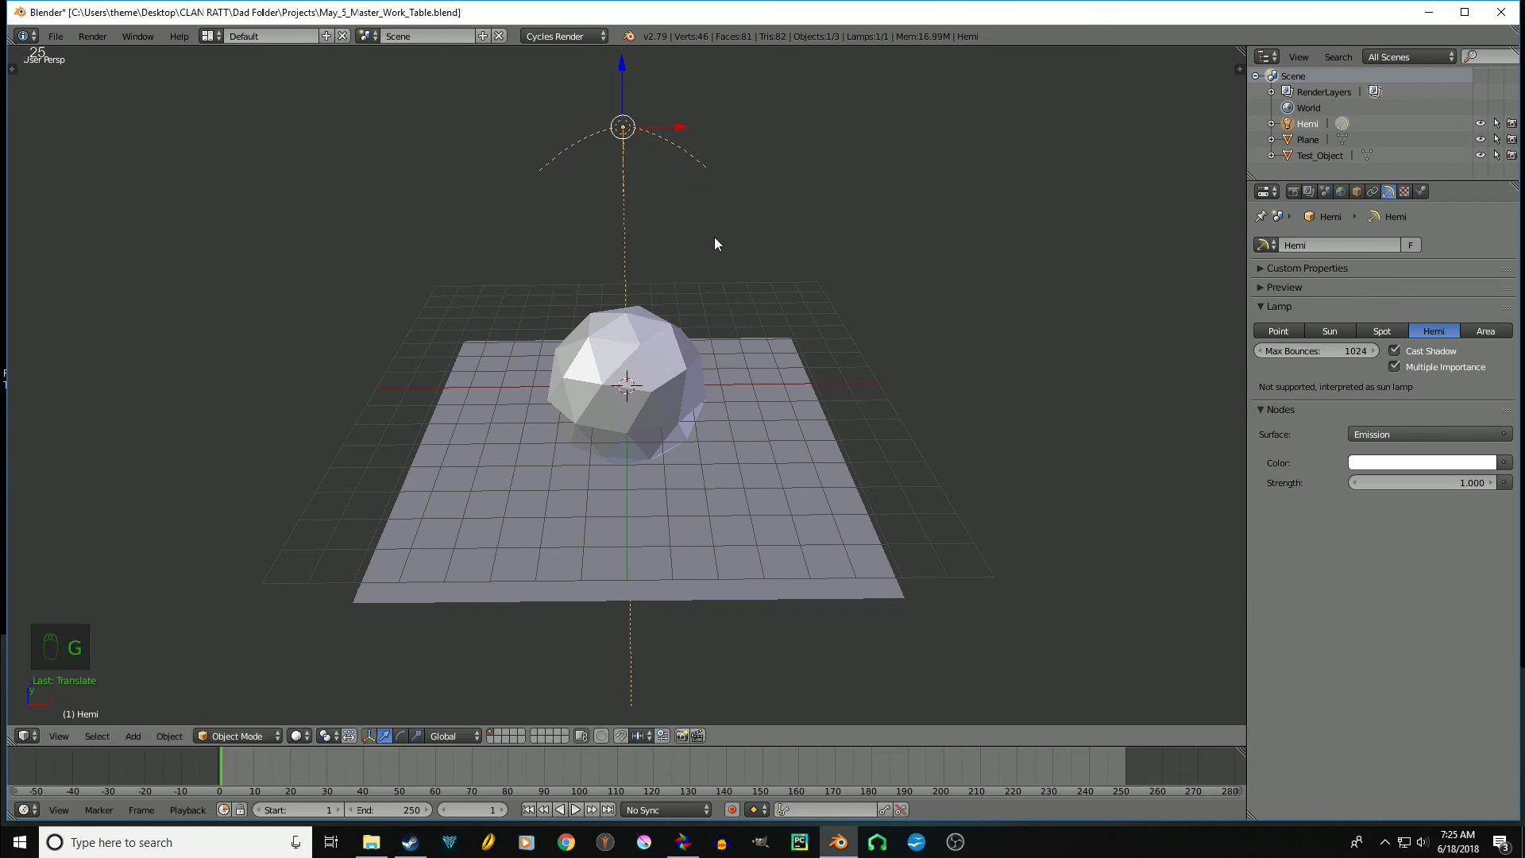
Check the lit scene in rendered shading, select Test_Object, and return to solid shading
key("shift+z")
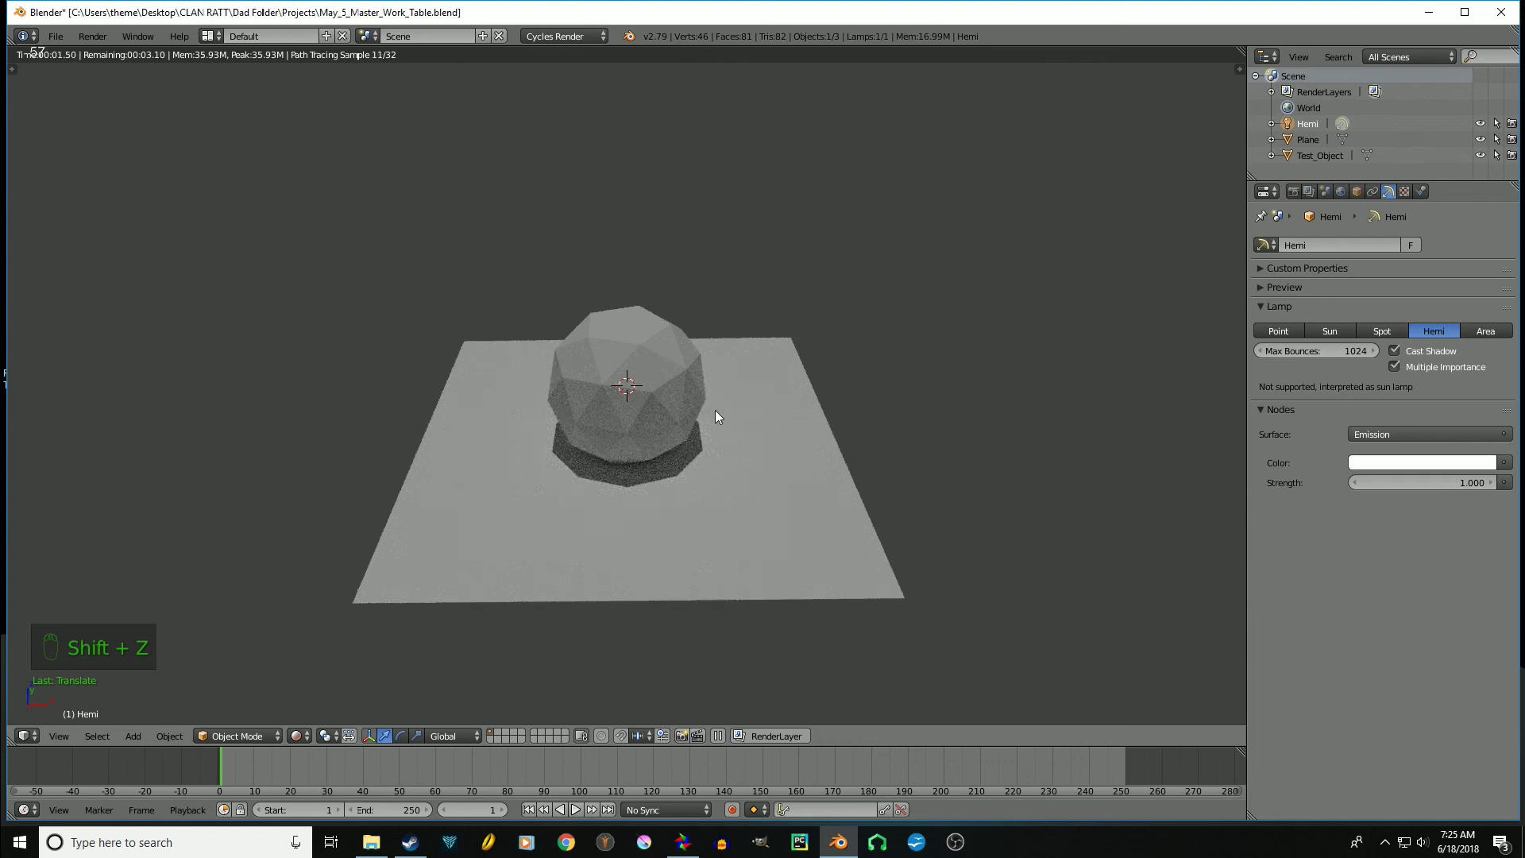
scroll(714, 410, "up", 3)
right_click(672, 340)
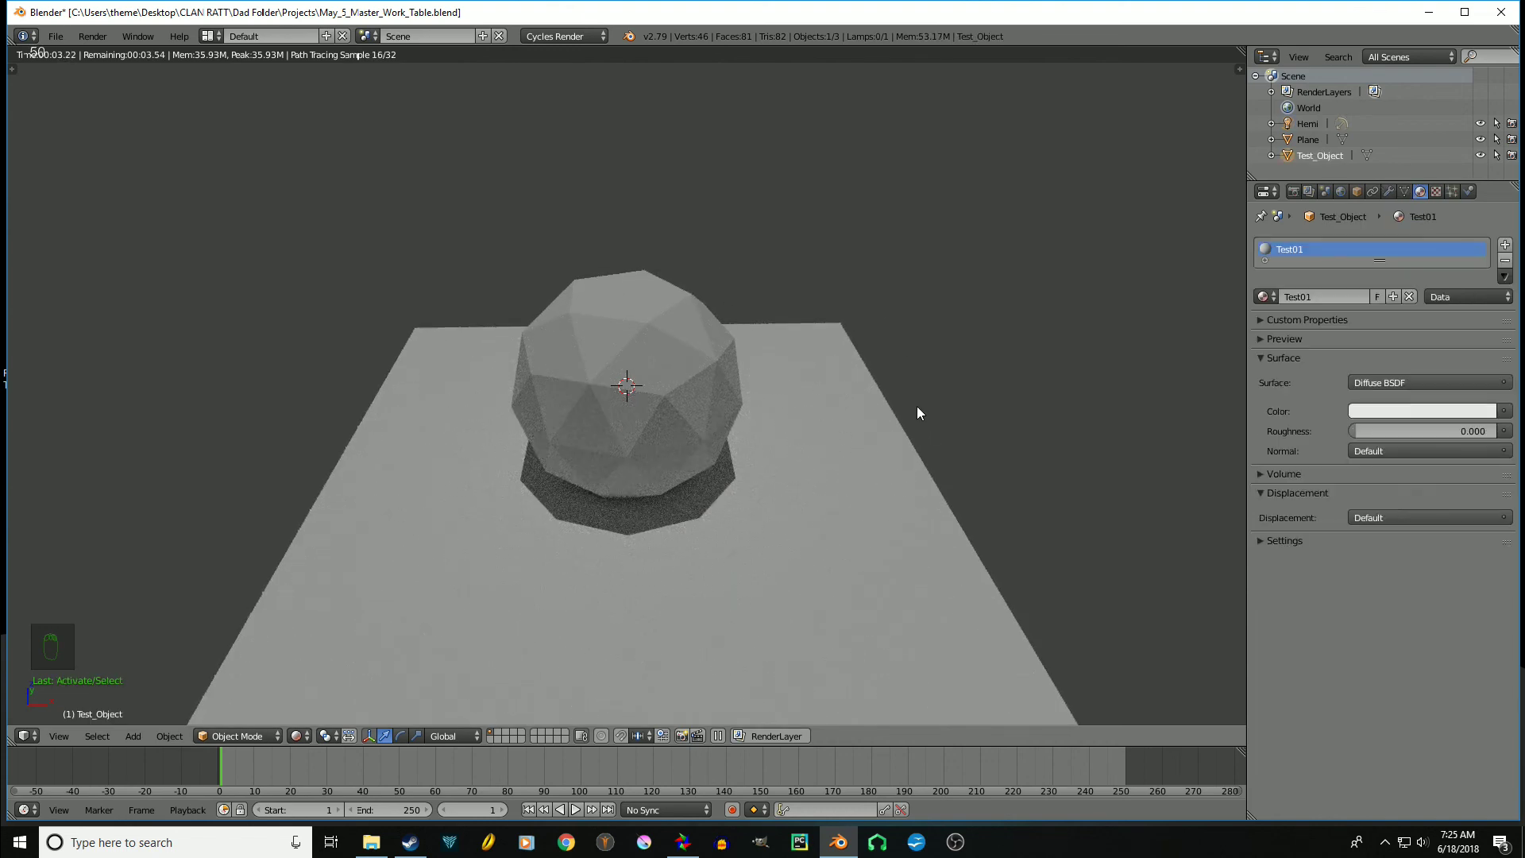
key("shift+z")
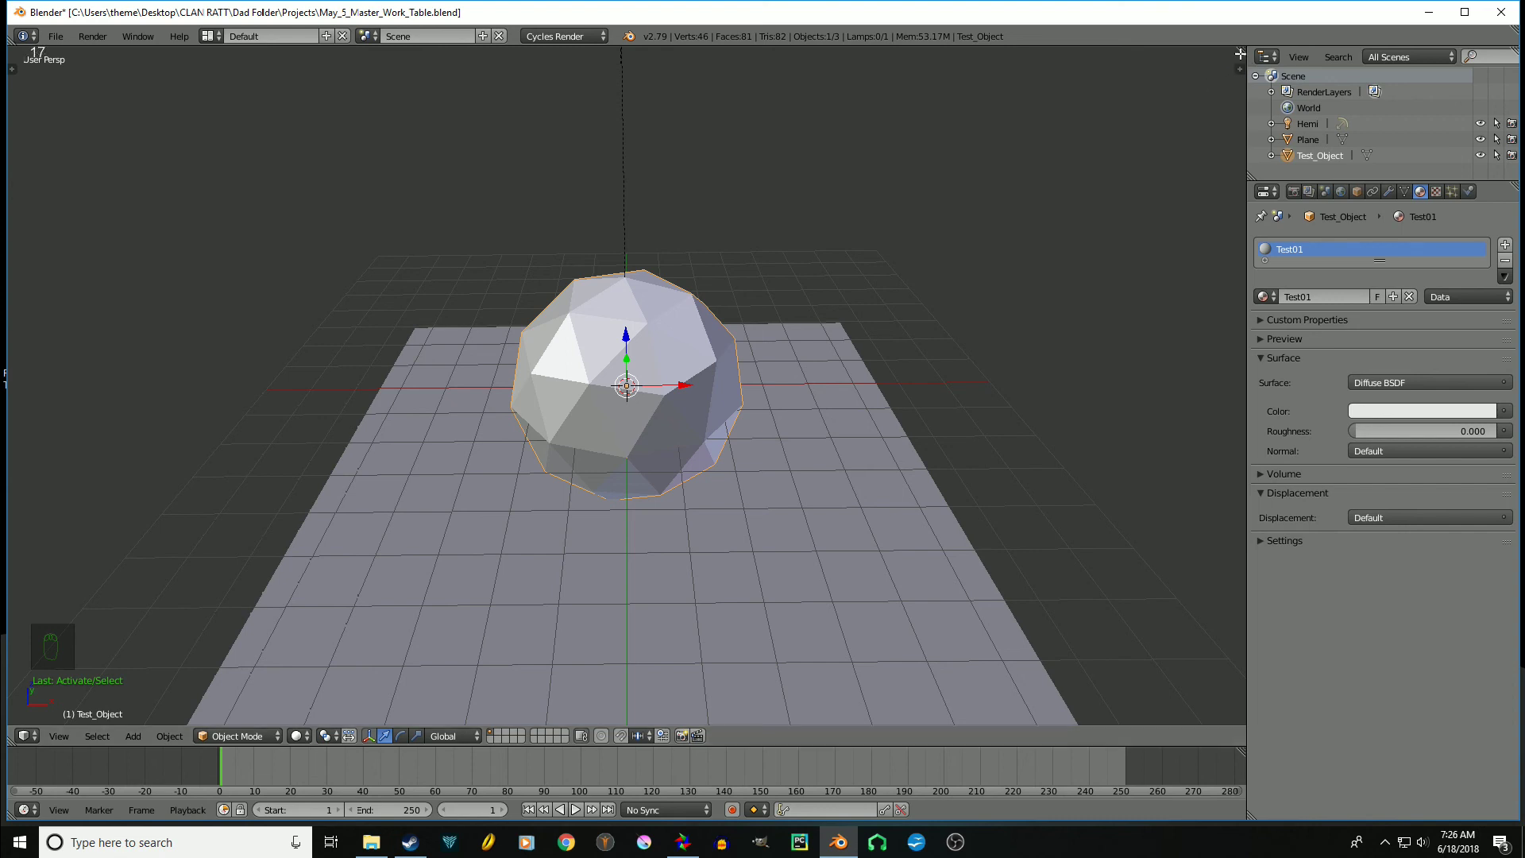
Split the 3D view vertically in two, turn the new area into a Node Editor, and hide its sidebar
left_click_drag(1240, 53, 694, 78)
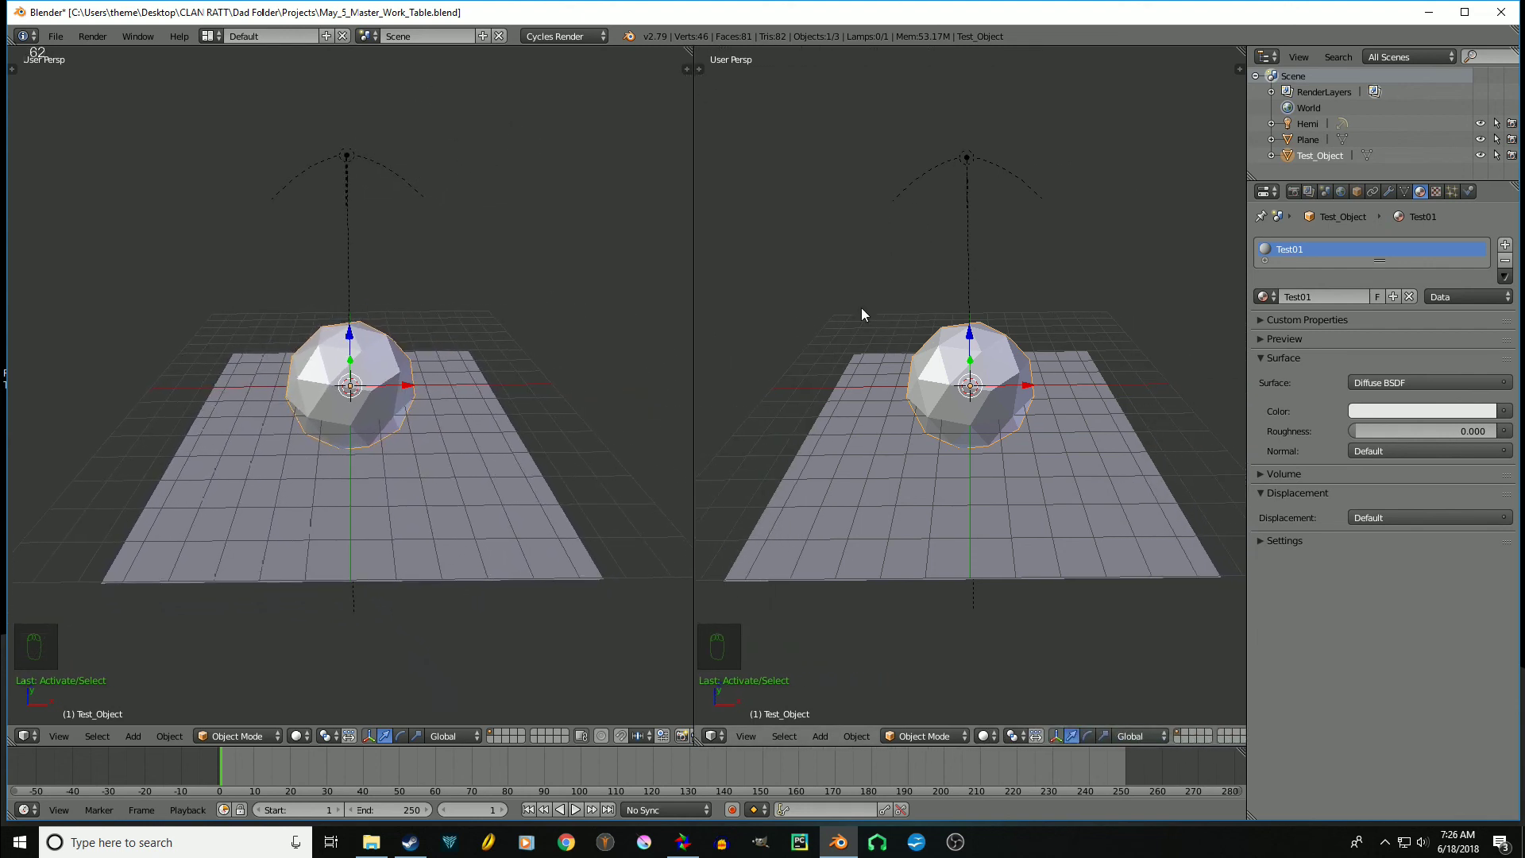
left_click(712, 736)
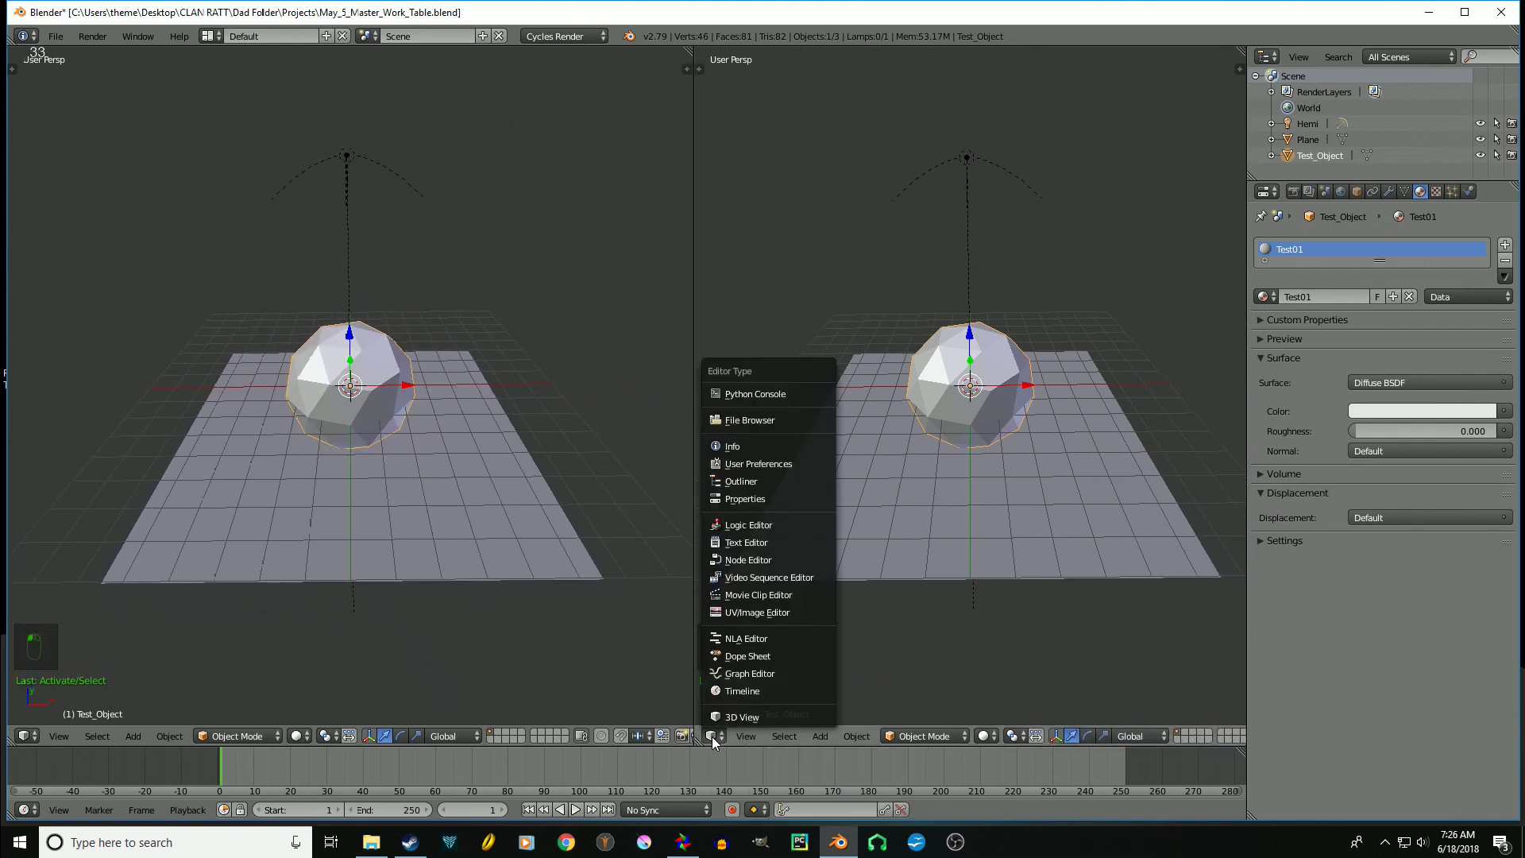
left_click(750, 561)
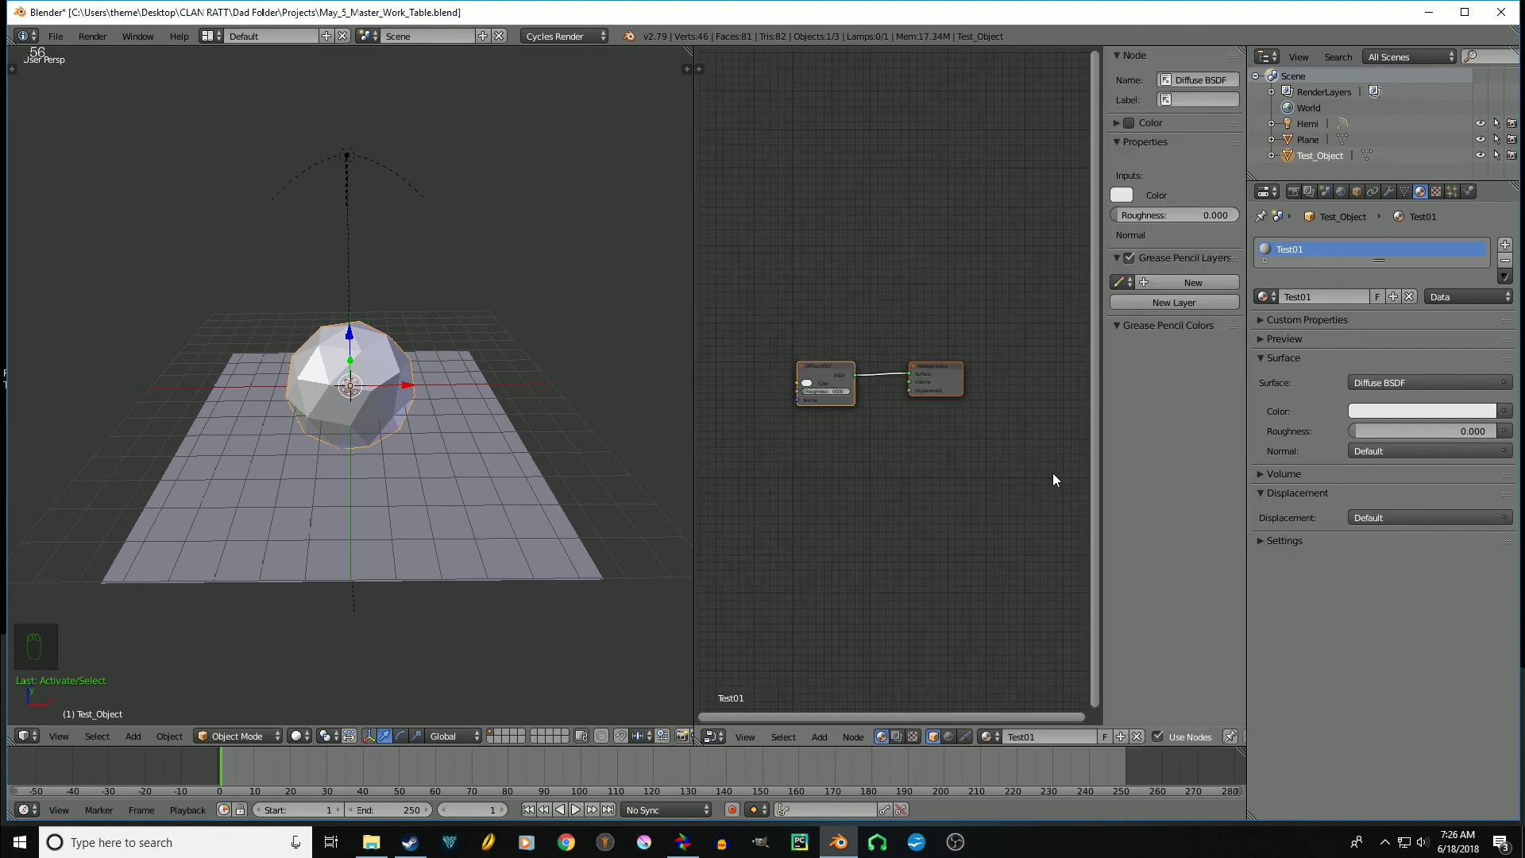
key("n")
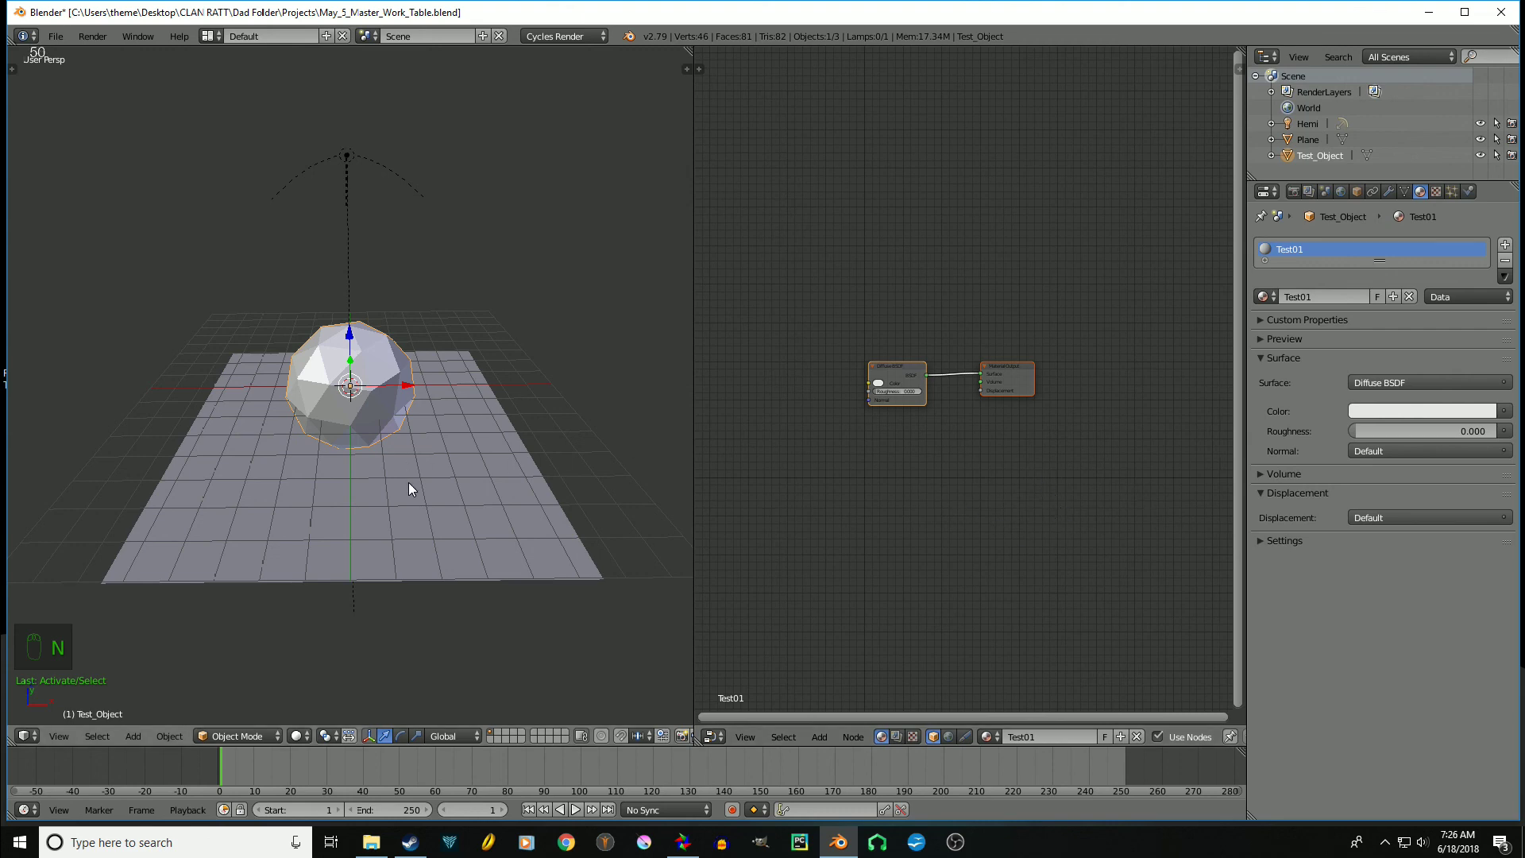
Toggle the 3D view between rendered and solid shading, ending in solid
key("shift+z")
key("shift+z")
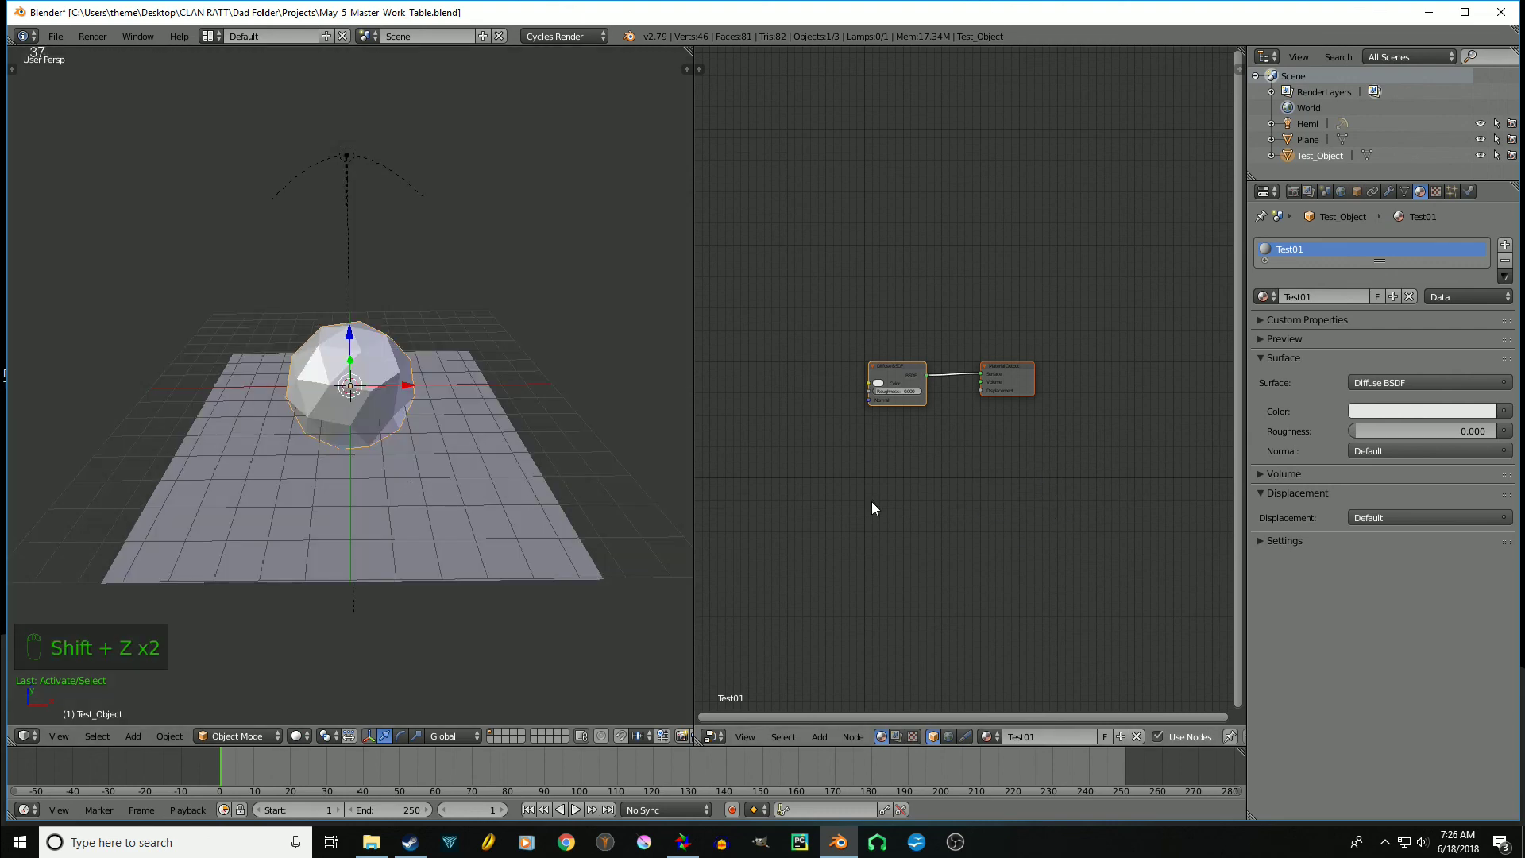
key("shift+z")
key("shift+z")
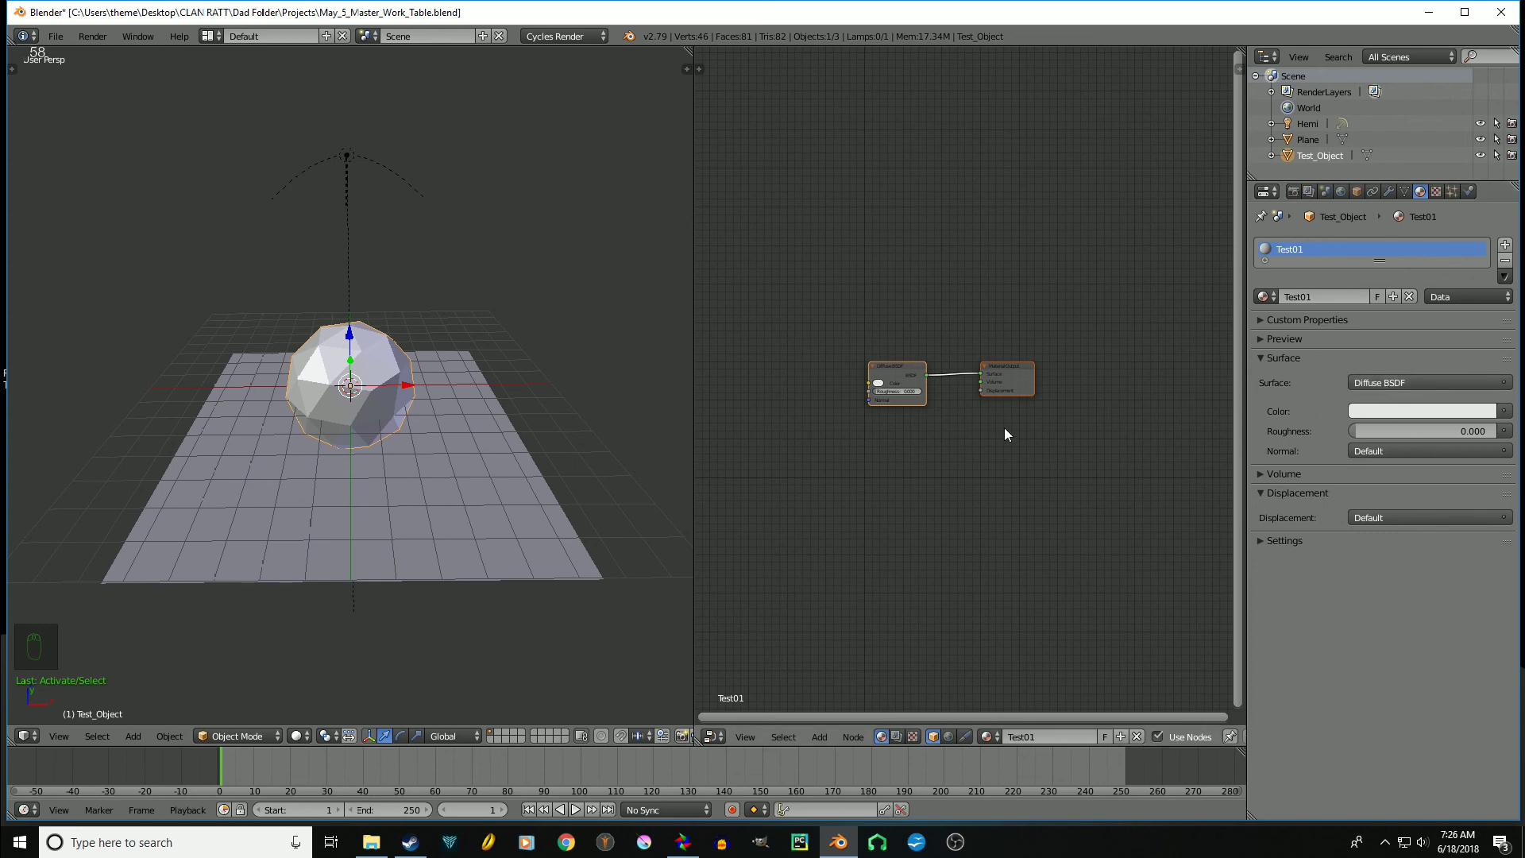
Spread out the Test01 material nodes, moving Material Output aside and placing Diffuse BSDF above it
scroll(998, 421, "up", 3)
scroll(997, 415, "up", 2)
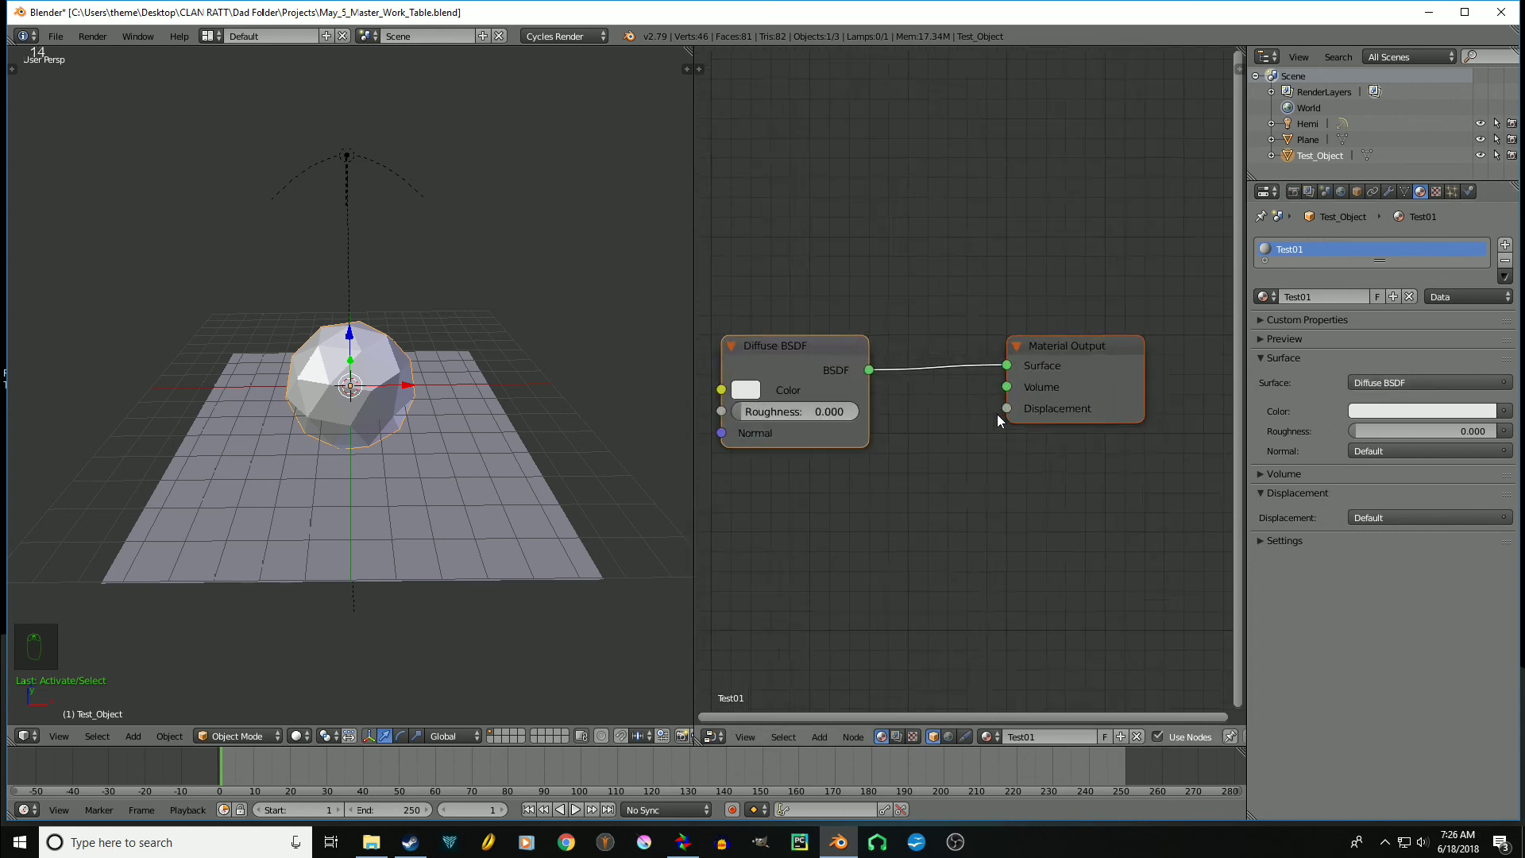
left_click_drag(1094, 374, 1133, 364)
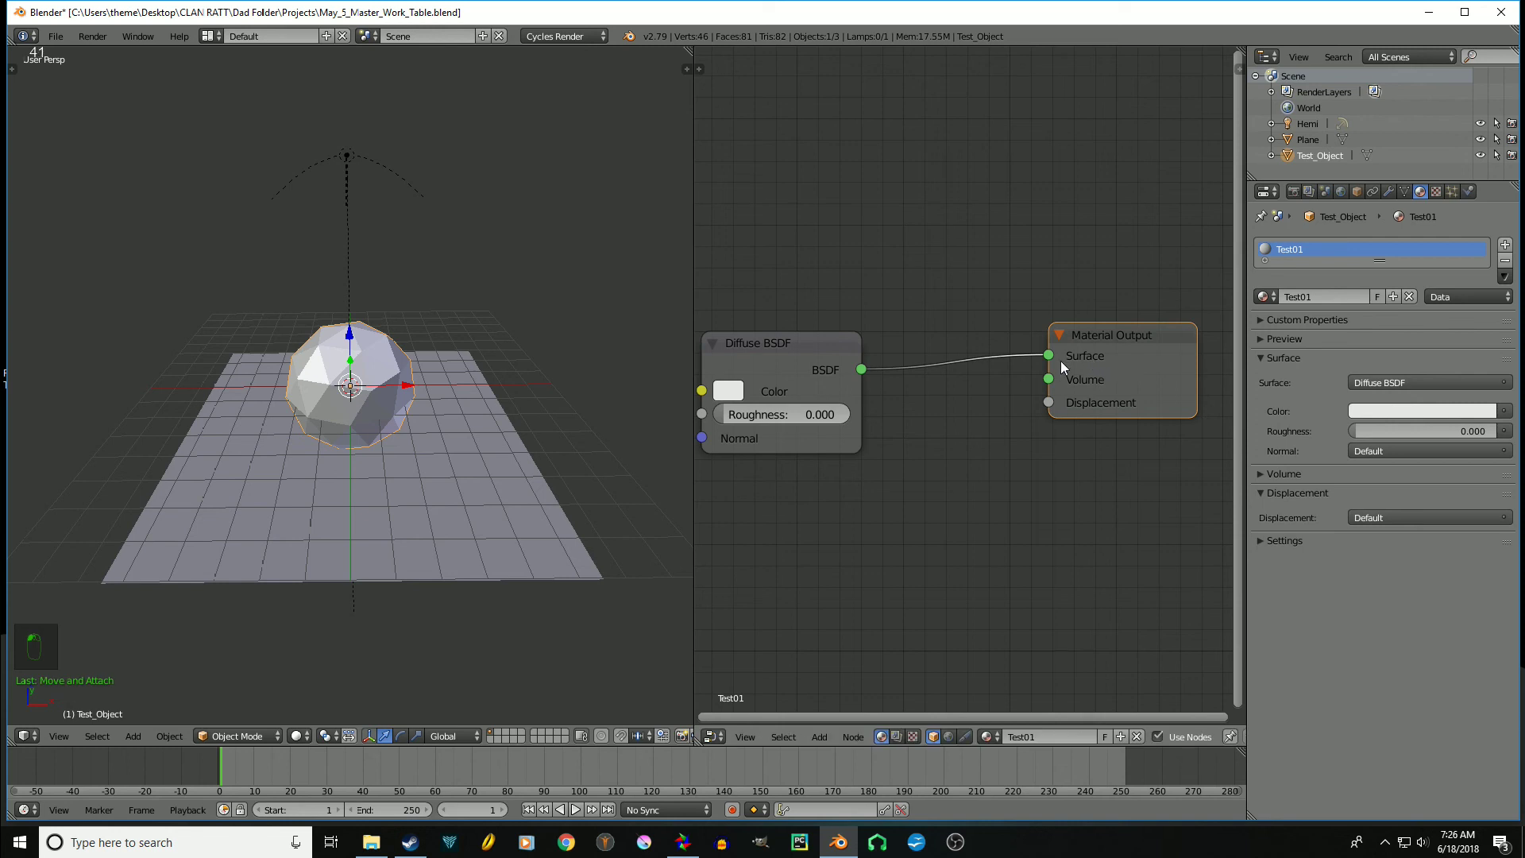
left_click_drag(811, 350, 950, 127)
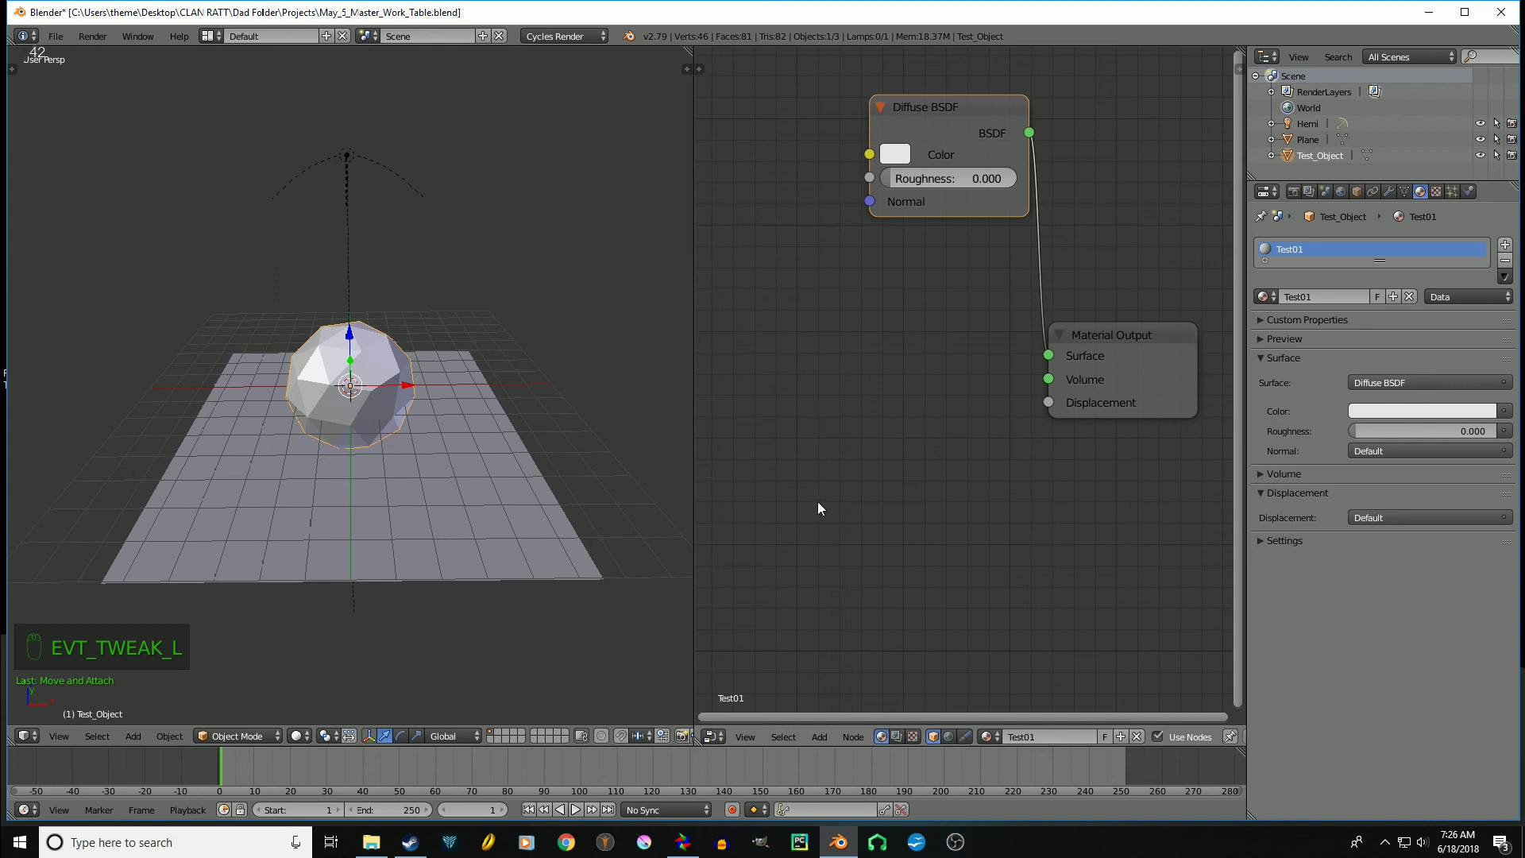
key("shift+a")
mouse_move(383, 475)
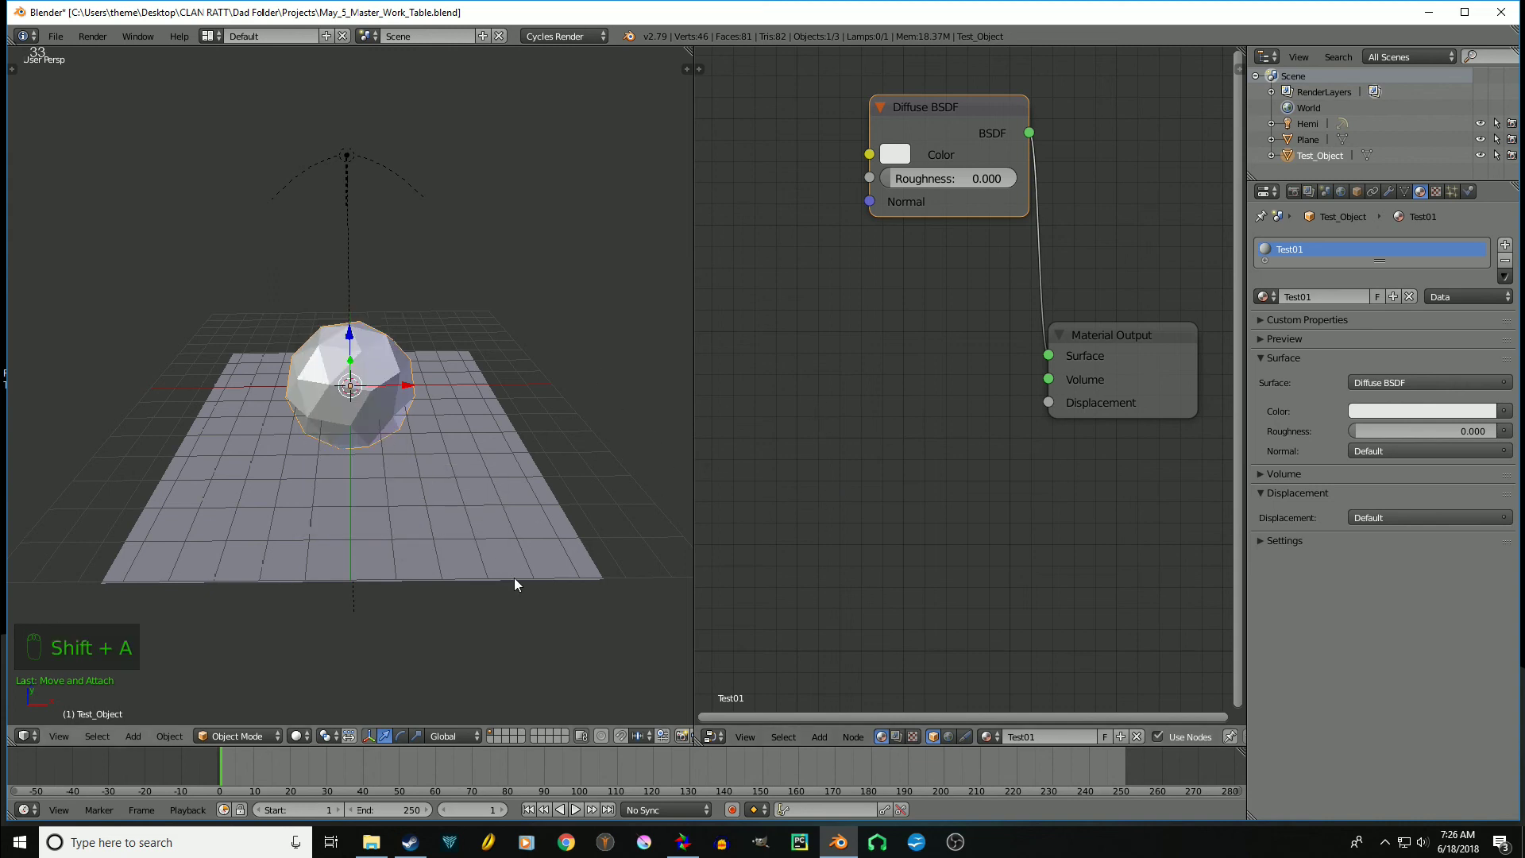
Switch the 3D view to rendered shading and try red and green Diffuse BSDF colors, settling on a pale beige
key("shift+z")
left_click(896, 160)
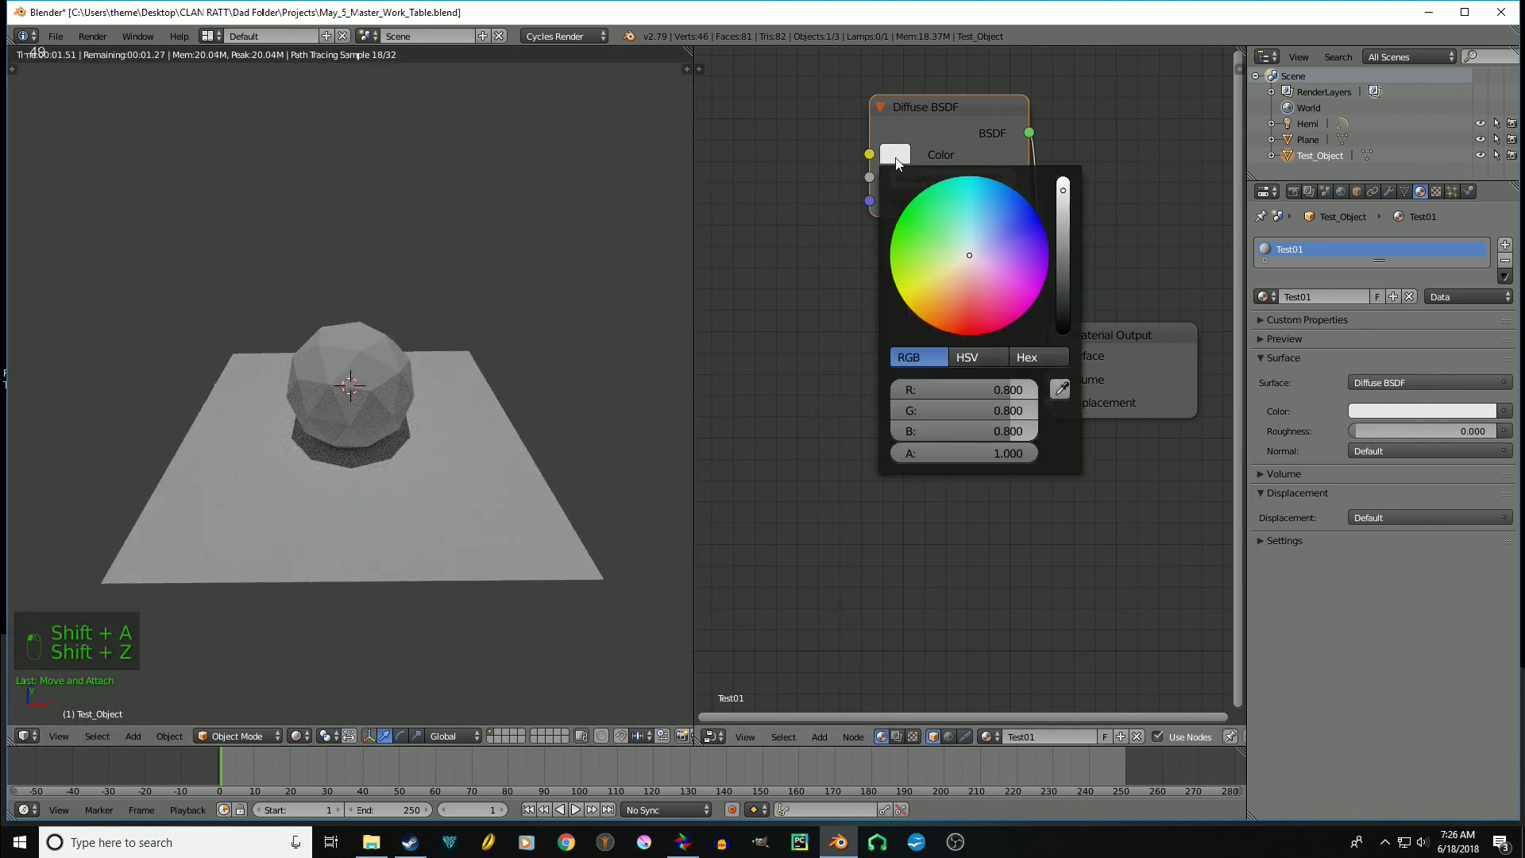
left_click(971, 322)
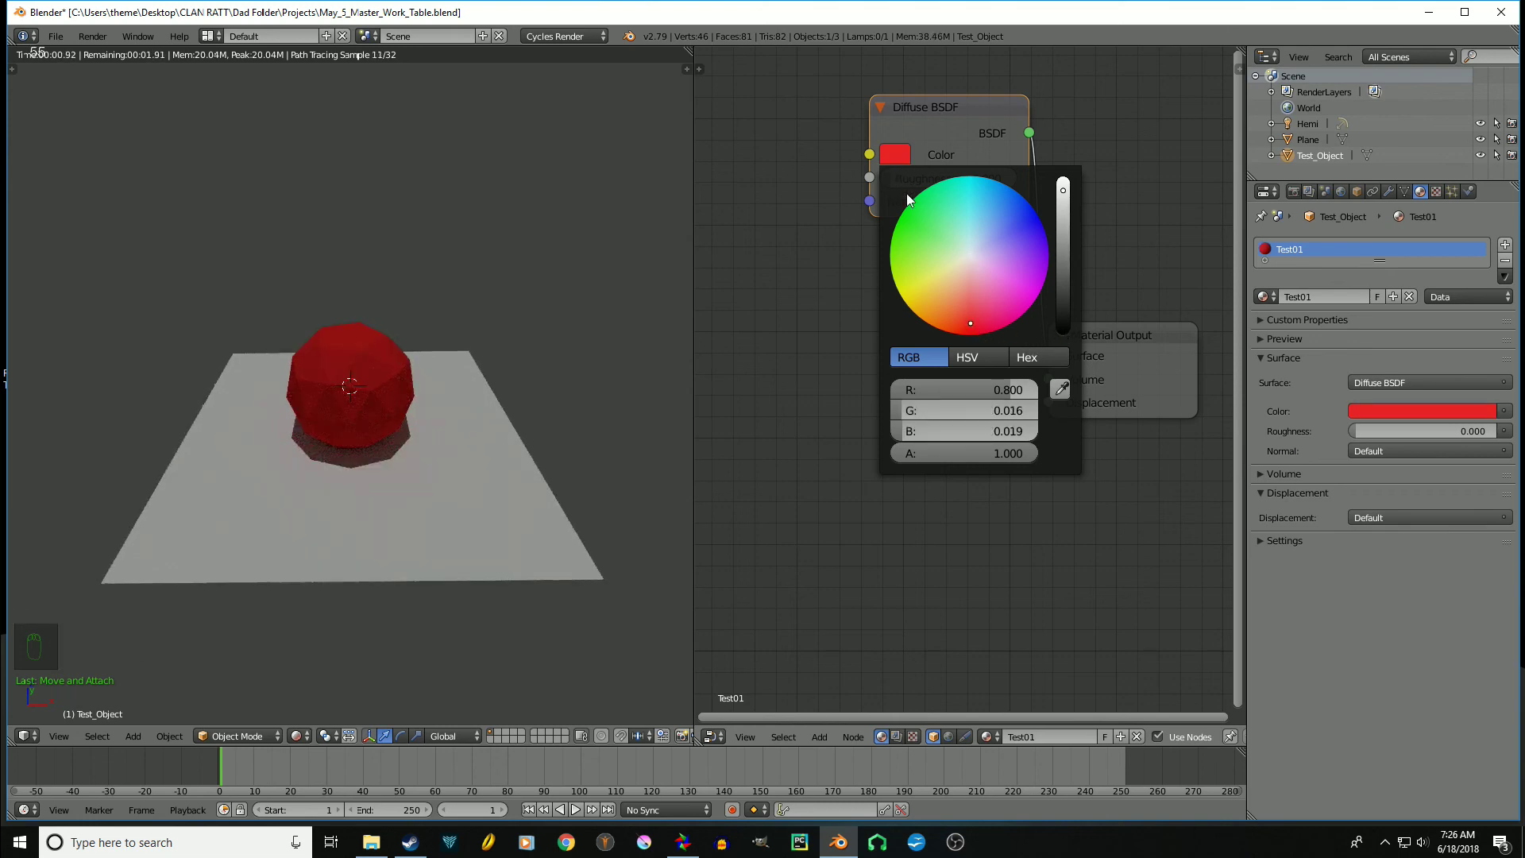
left_click(1027, 221)
left_click(919, 239)
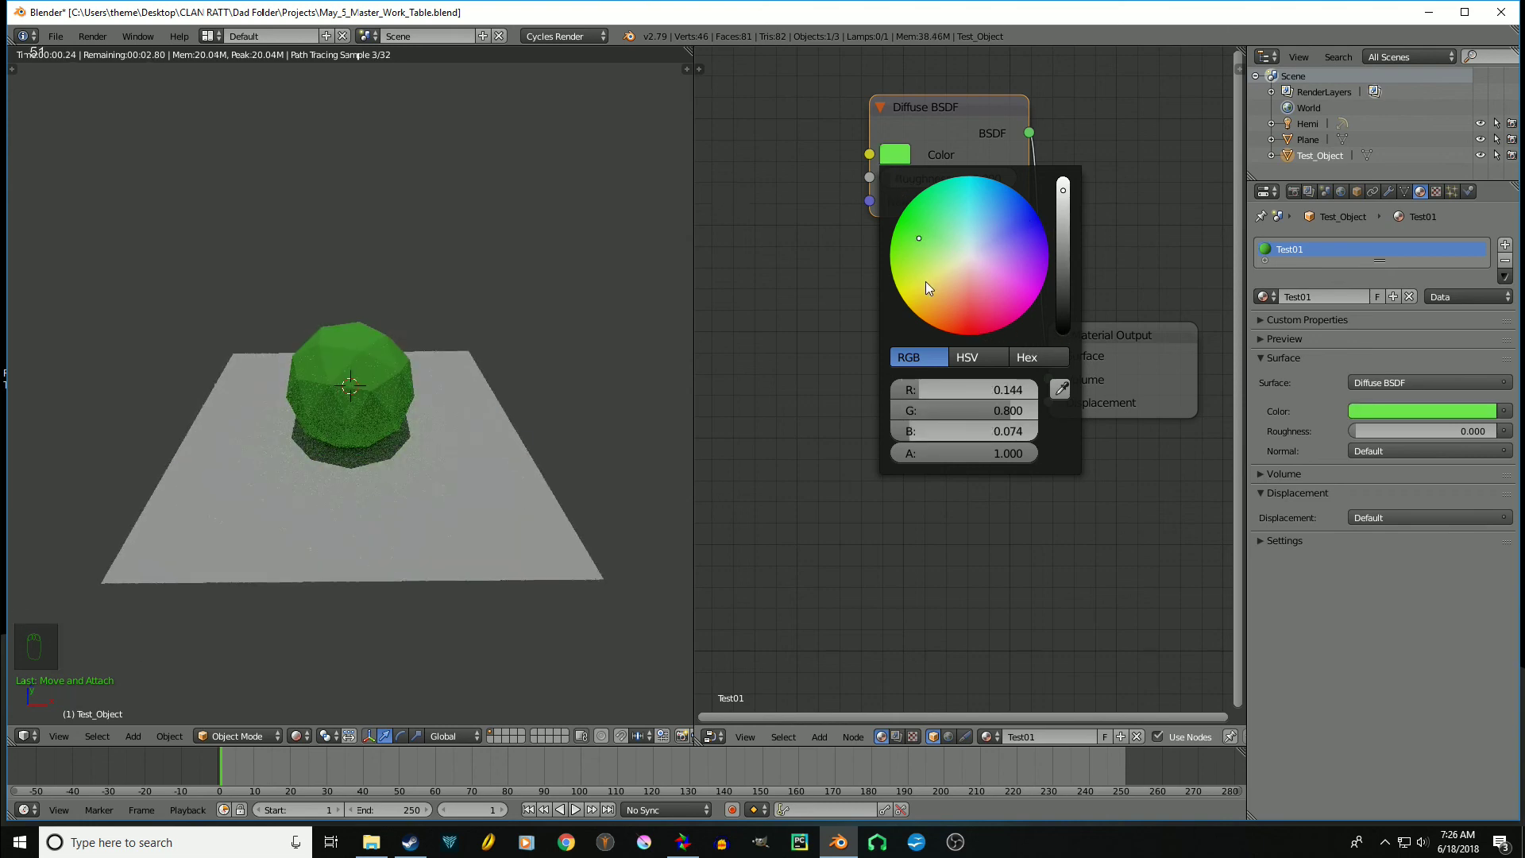
left_click(926, 282)
left_click(964, 265)
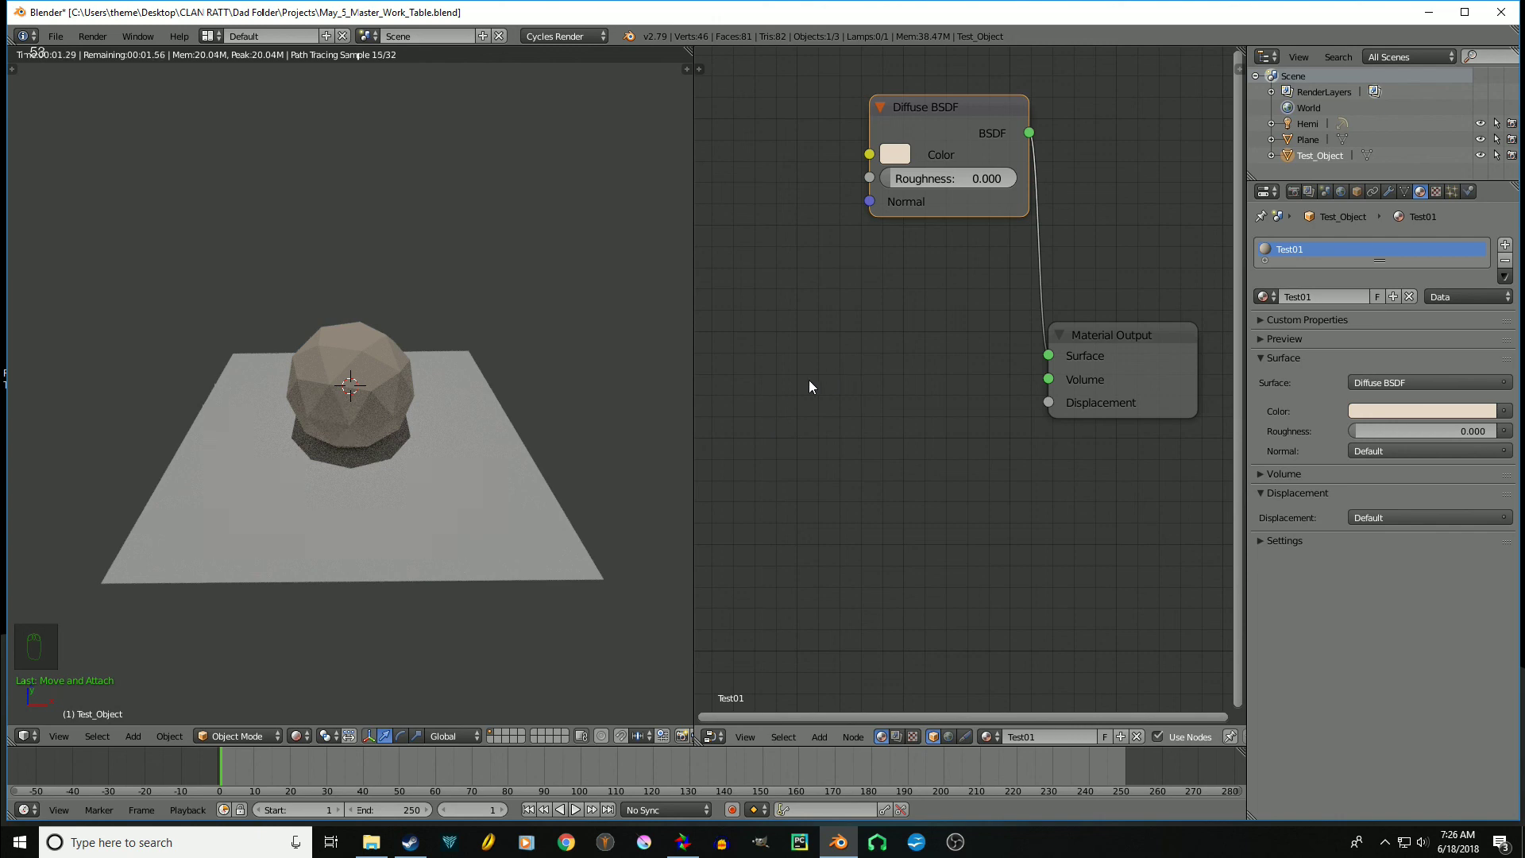
Add an Emission shader node and link it to the Material Output's Surface input in place of Diffuse BSDF
key("shift+a")
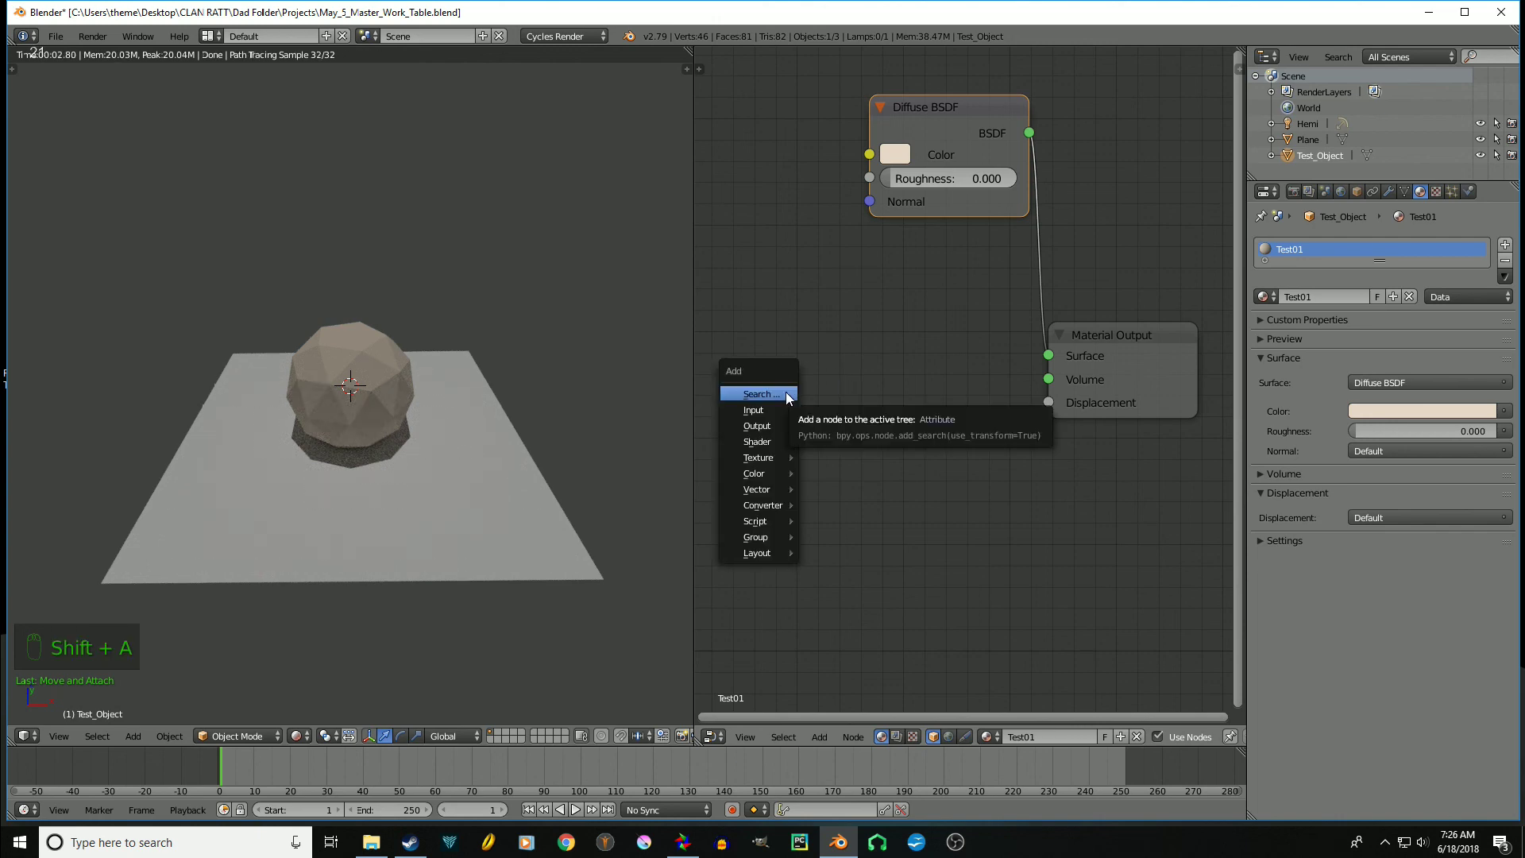
mouse_move(778, 442)
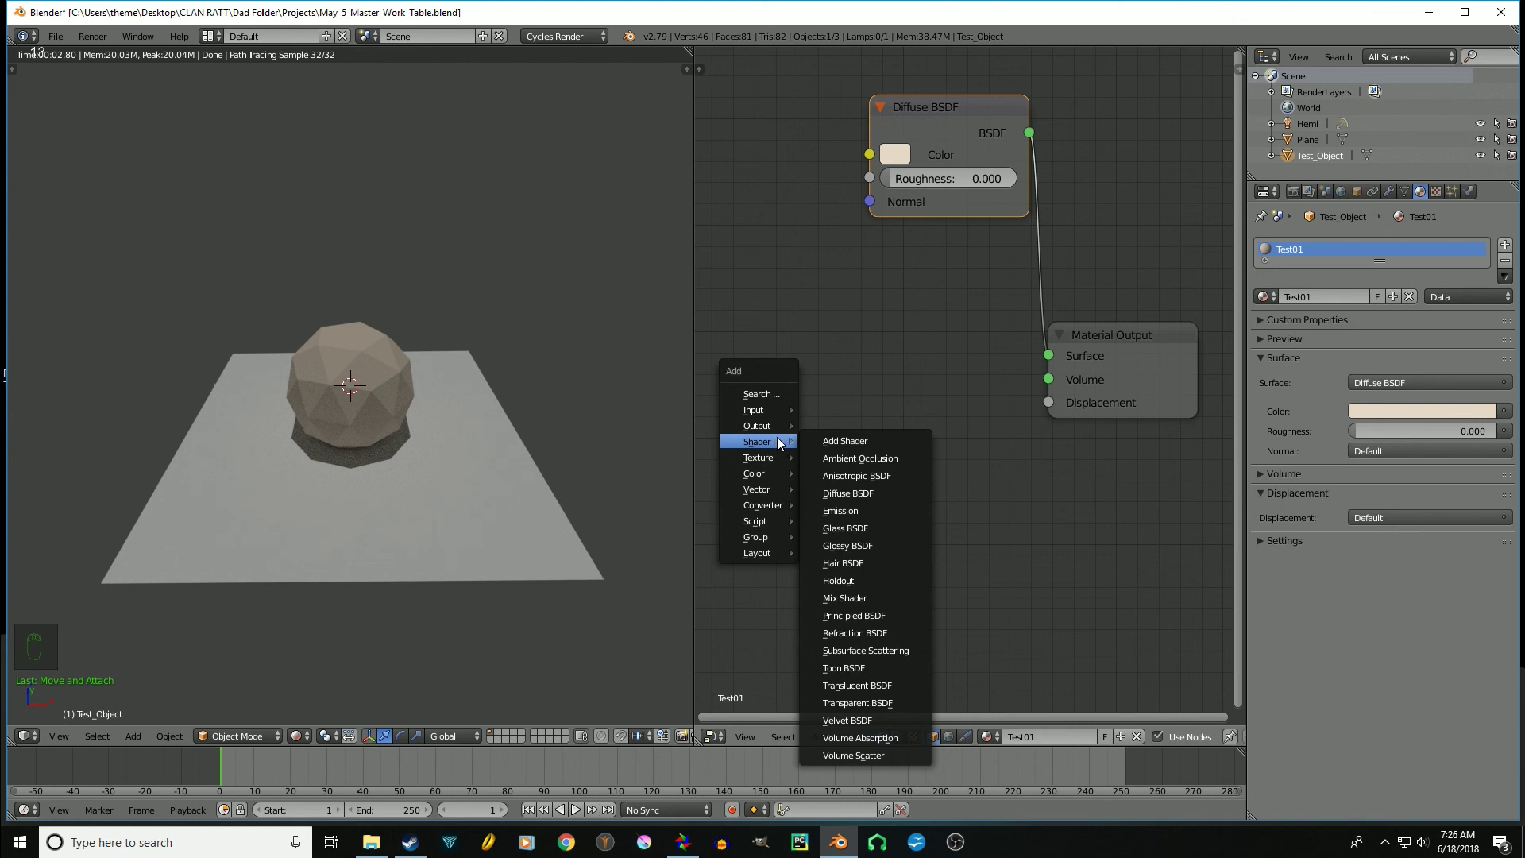
left_click(842, 511)
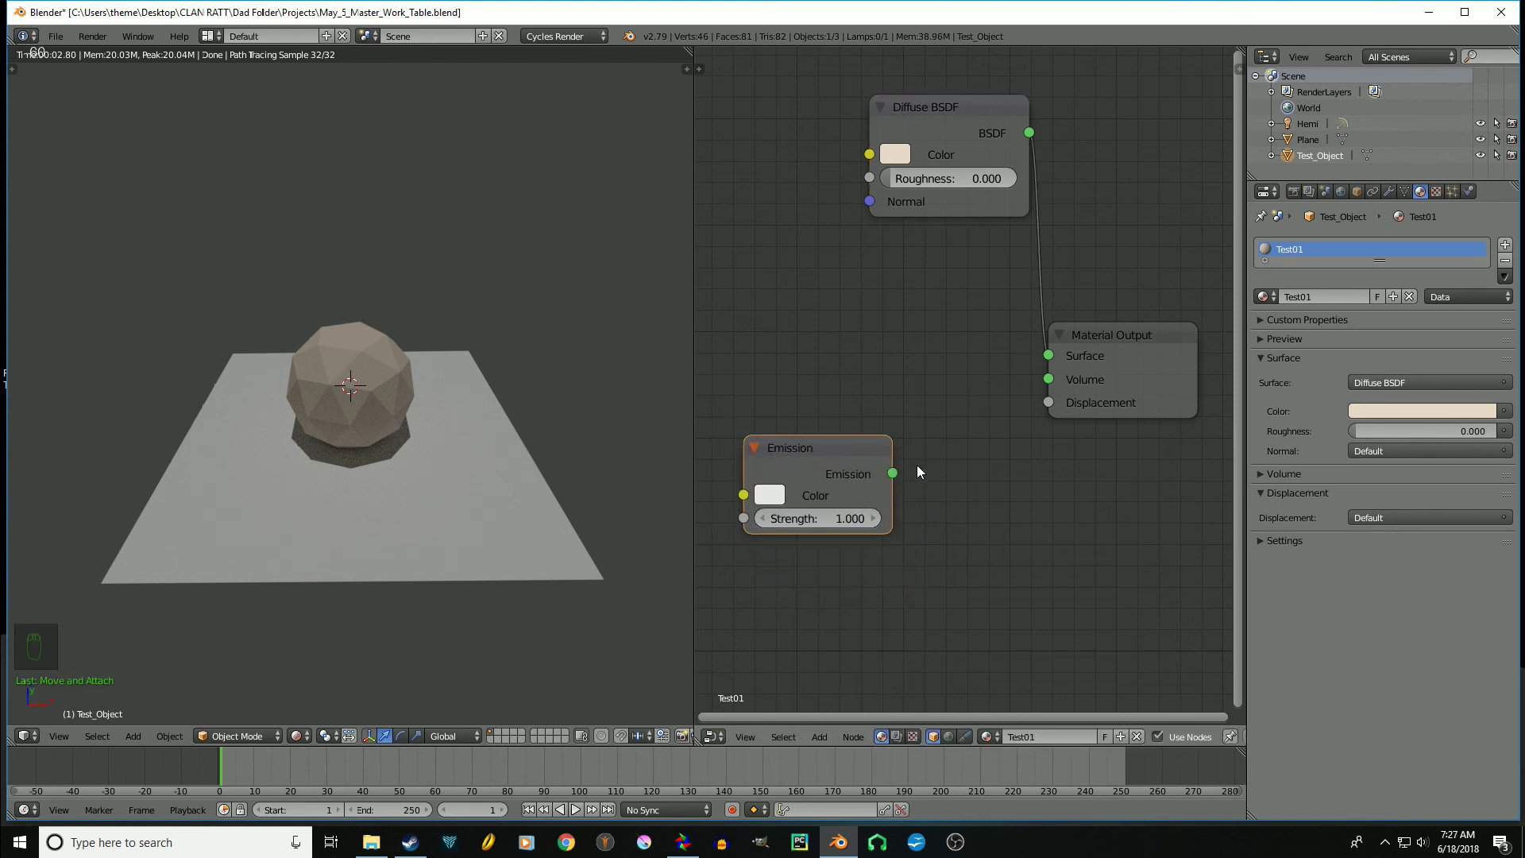
right_click_drag(1064, 262, 997, 304, "ctrl")
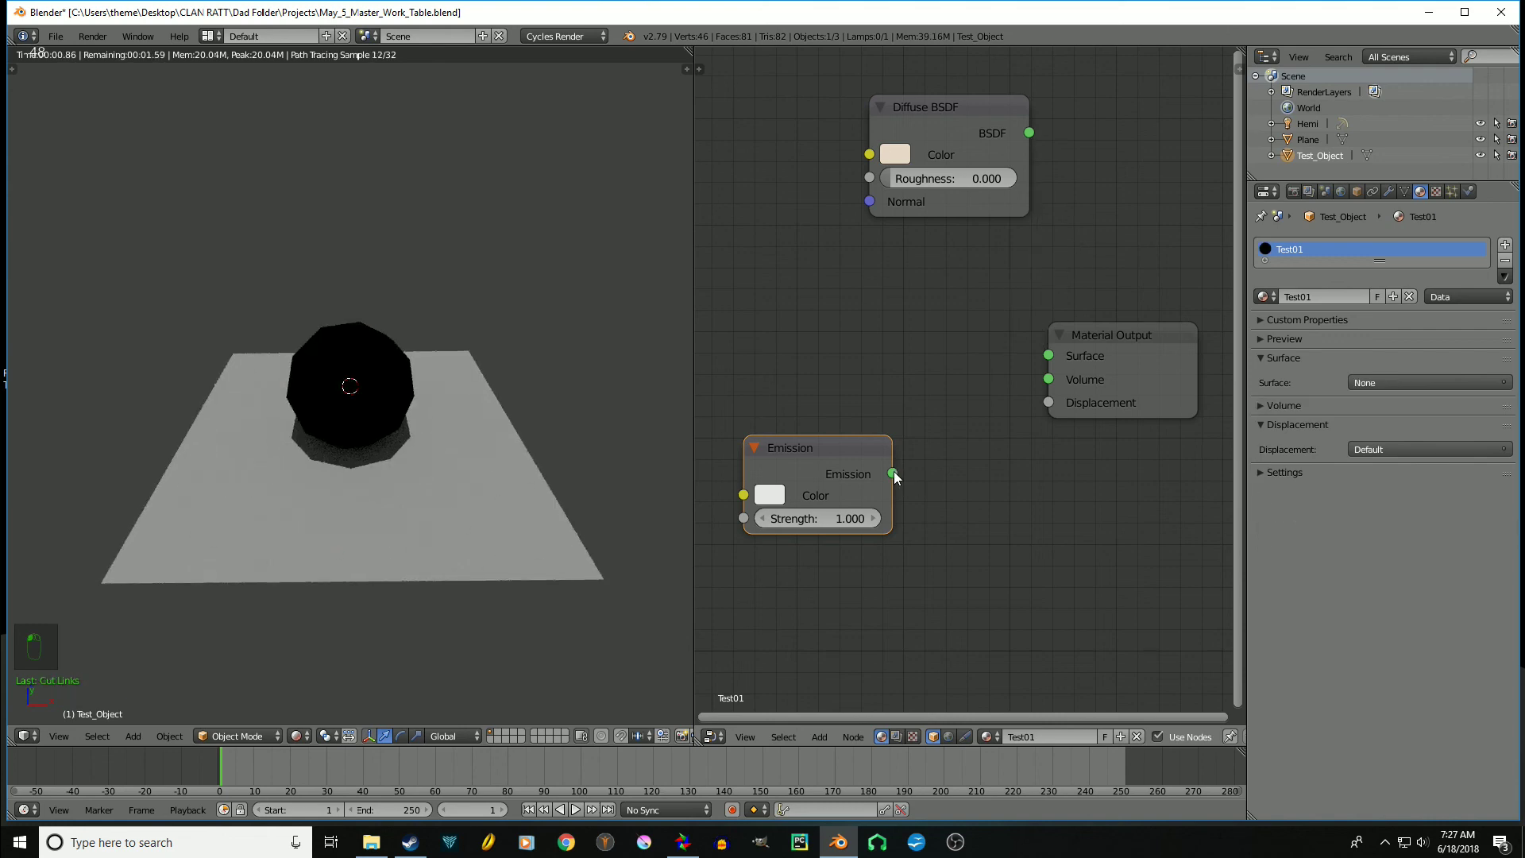
left_click_drag(893, 473, 1047, 355)
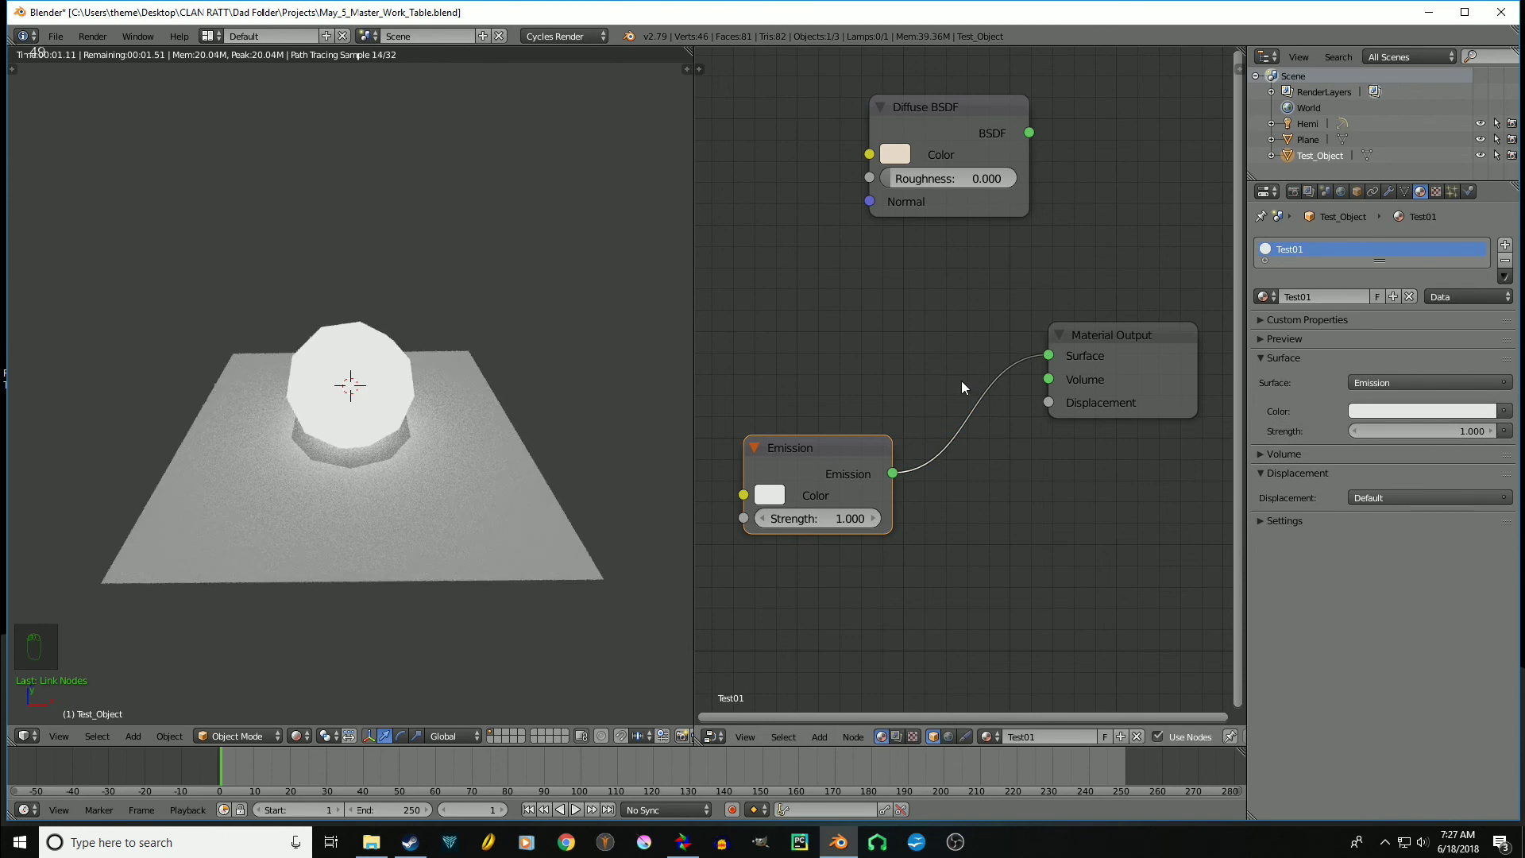
Disconnect the Emission node, place it below Material Output, and link Diffuse BSDF back to Surface
right_click_drag(942, 380, 997, 468, "ctrl")
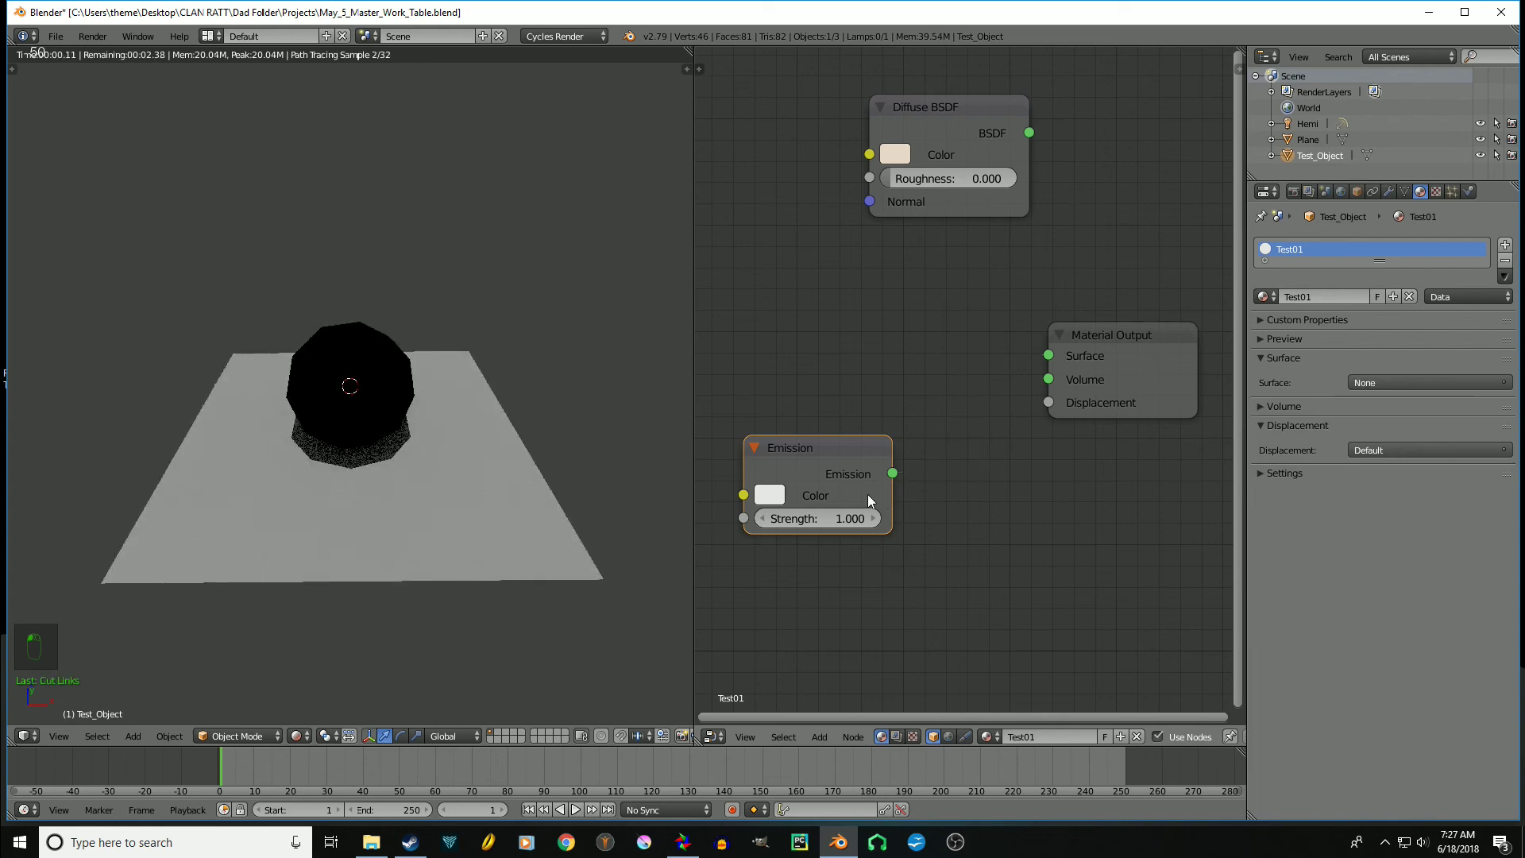
left_click_drag(818, 448, 1087, 534)
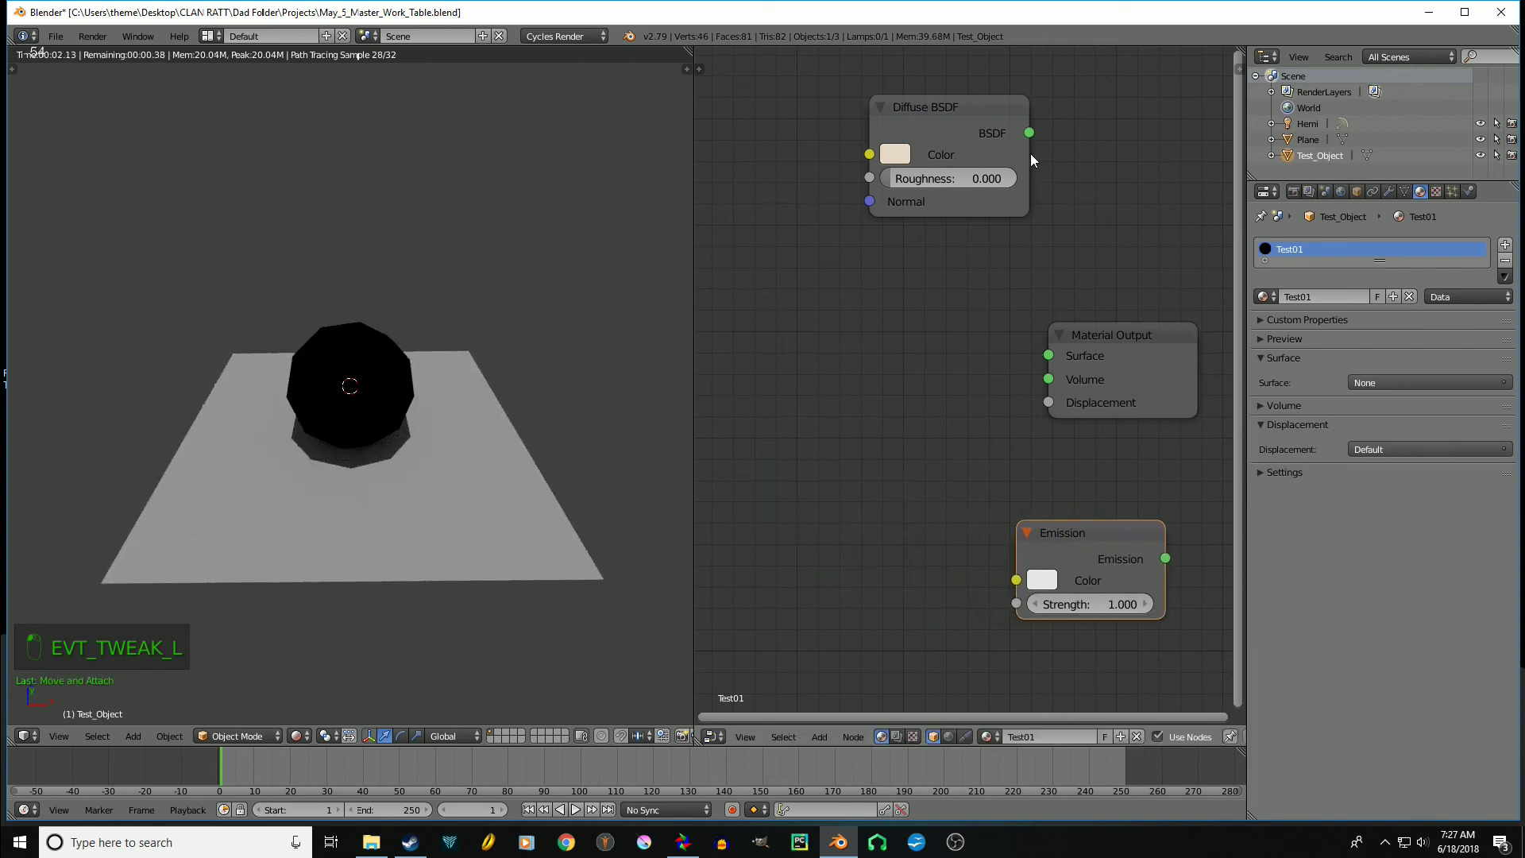
left_click_drag(1029, 133, 1048, 355)
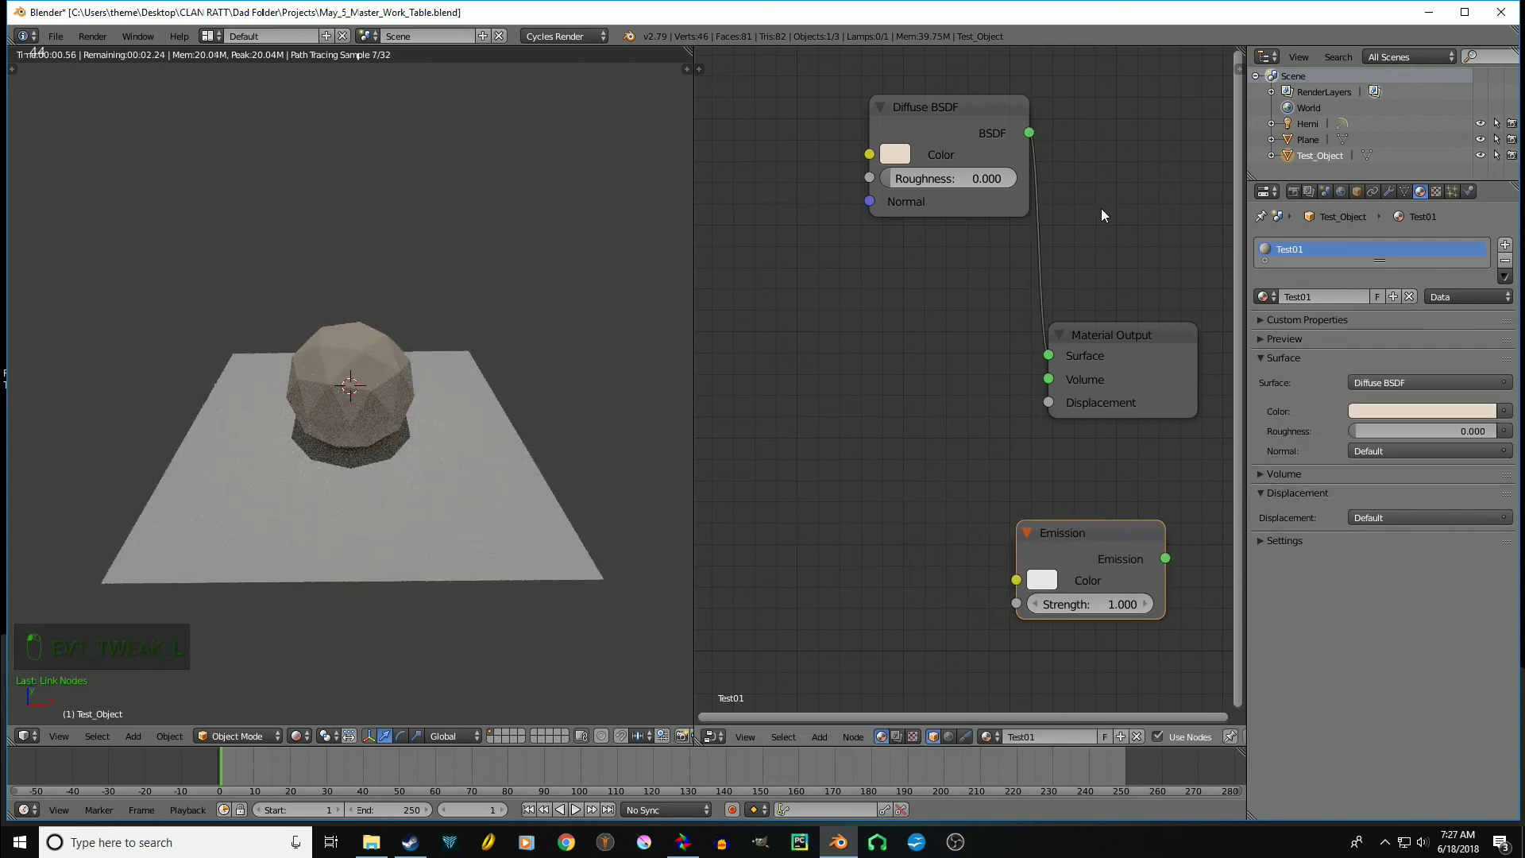
Replace the Diffuse BSDF link to Surface with a new Glossy BSDF node, widening the Node Editor to fit it
right_click_drag(1099, 210, 969, 299, "ctrl")
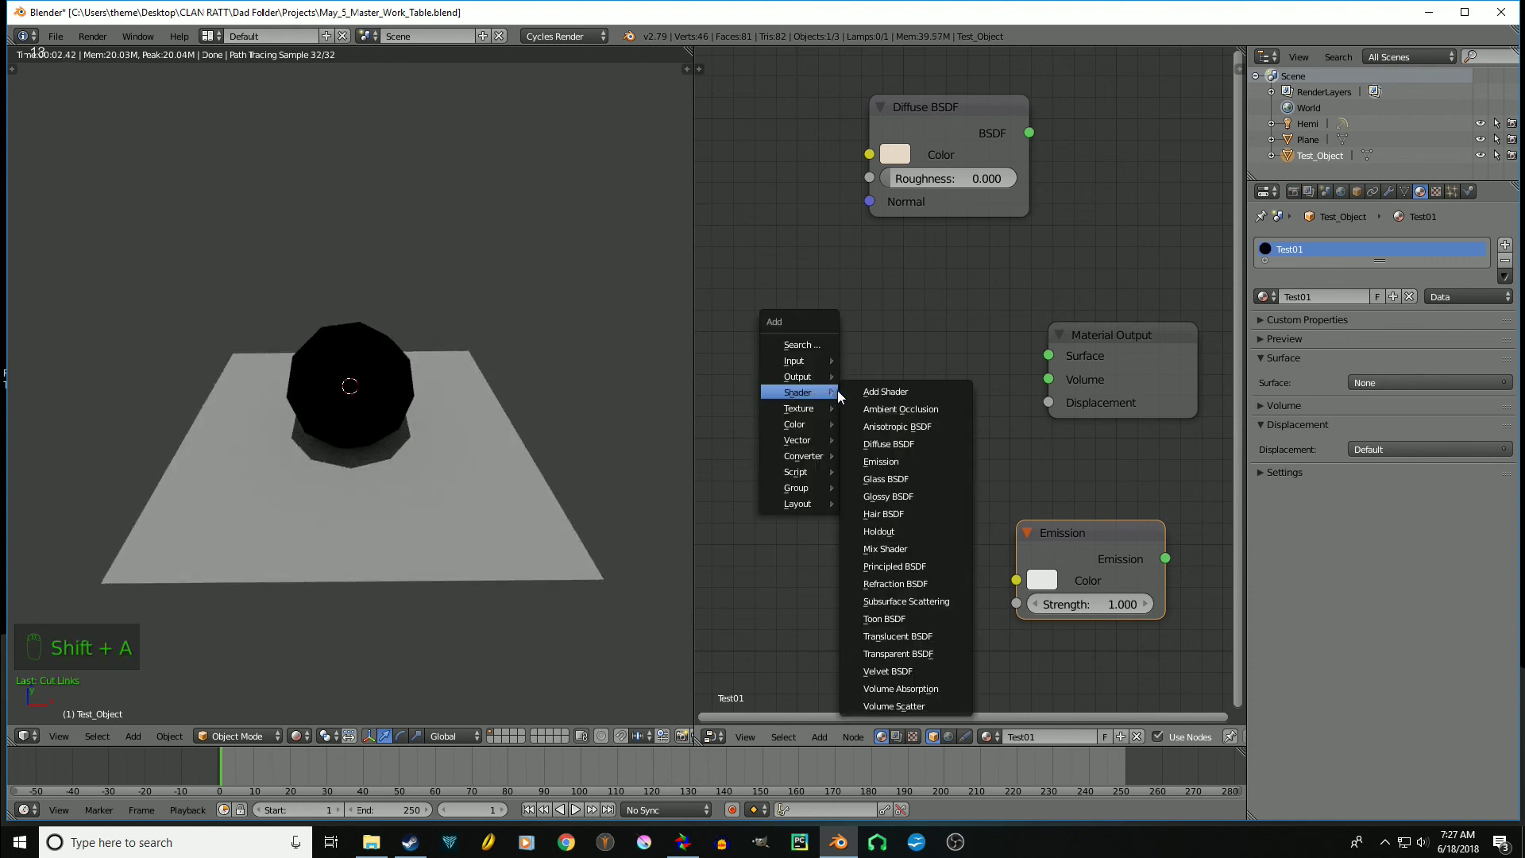
left_click(922, 496)
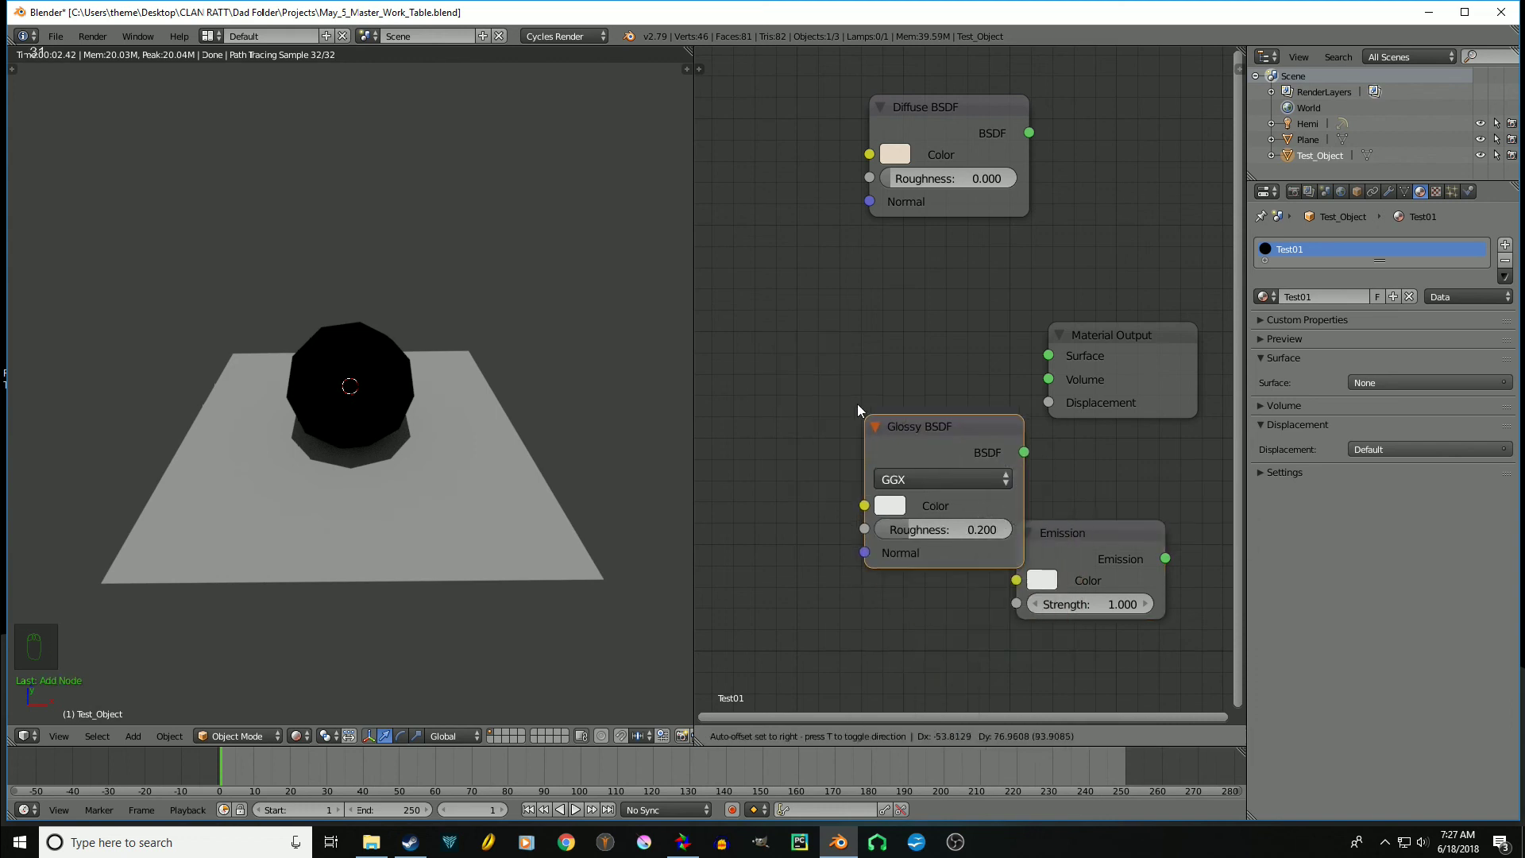
left_click(745, 314)
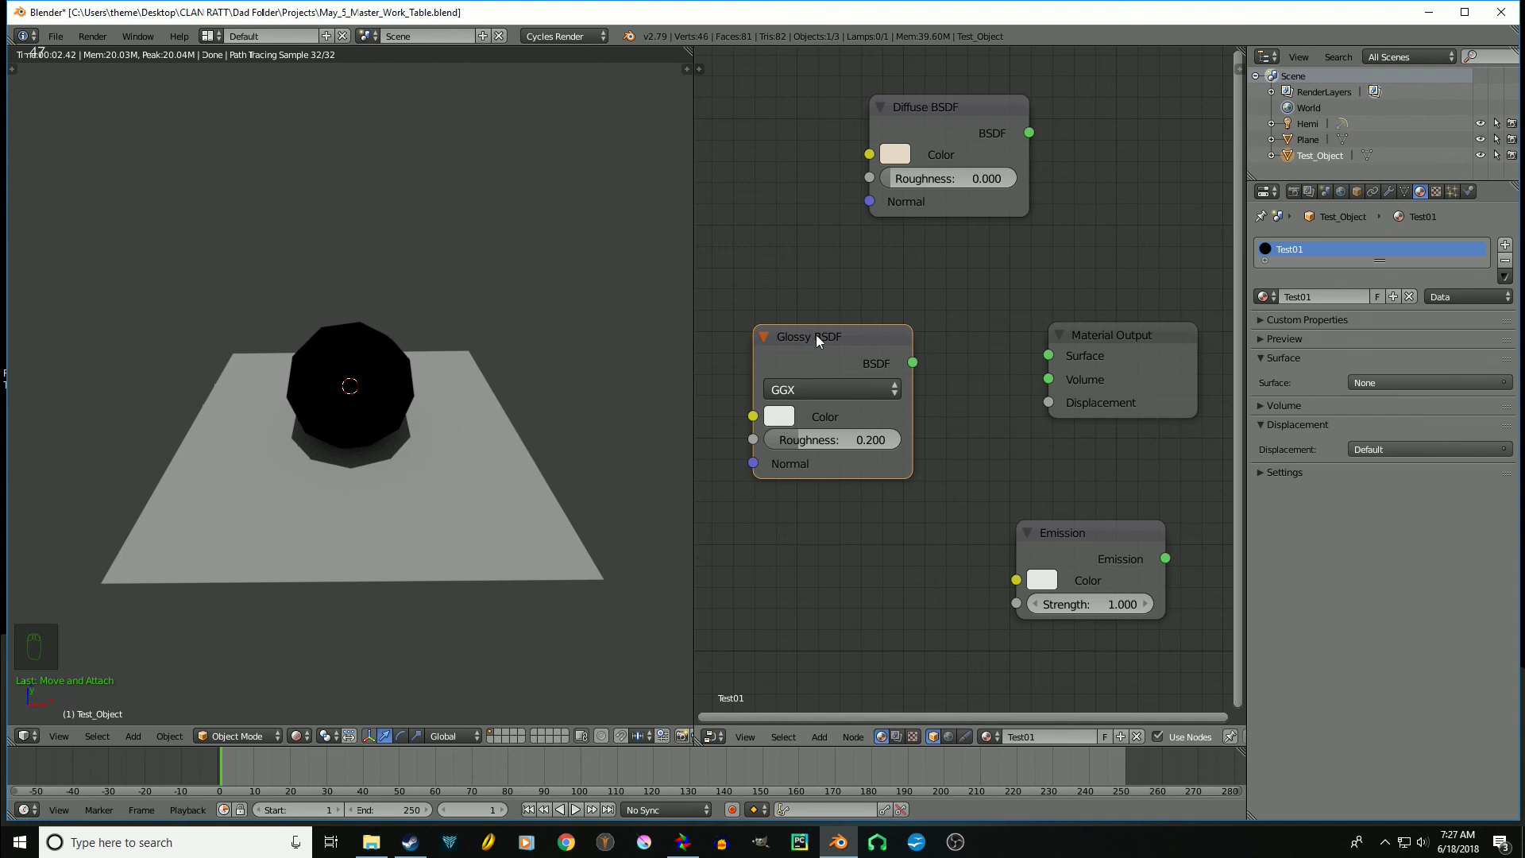
left_click_drag(817, 336, 762, 289)
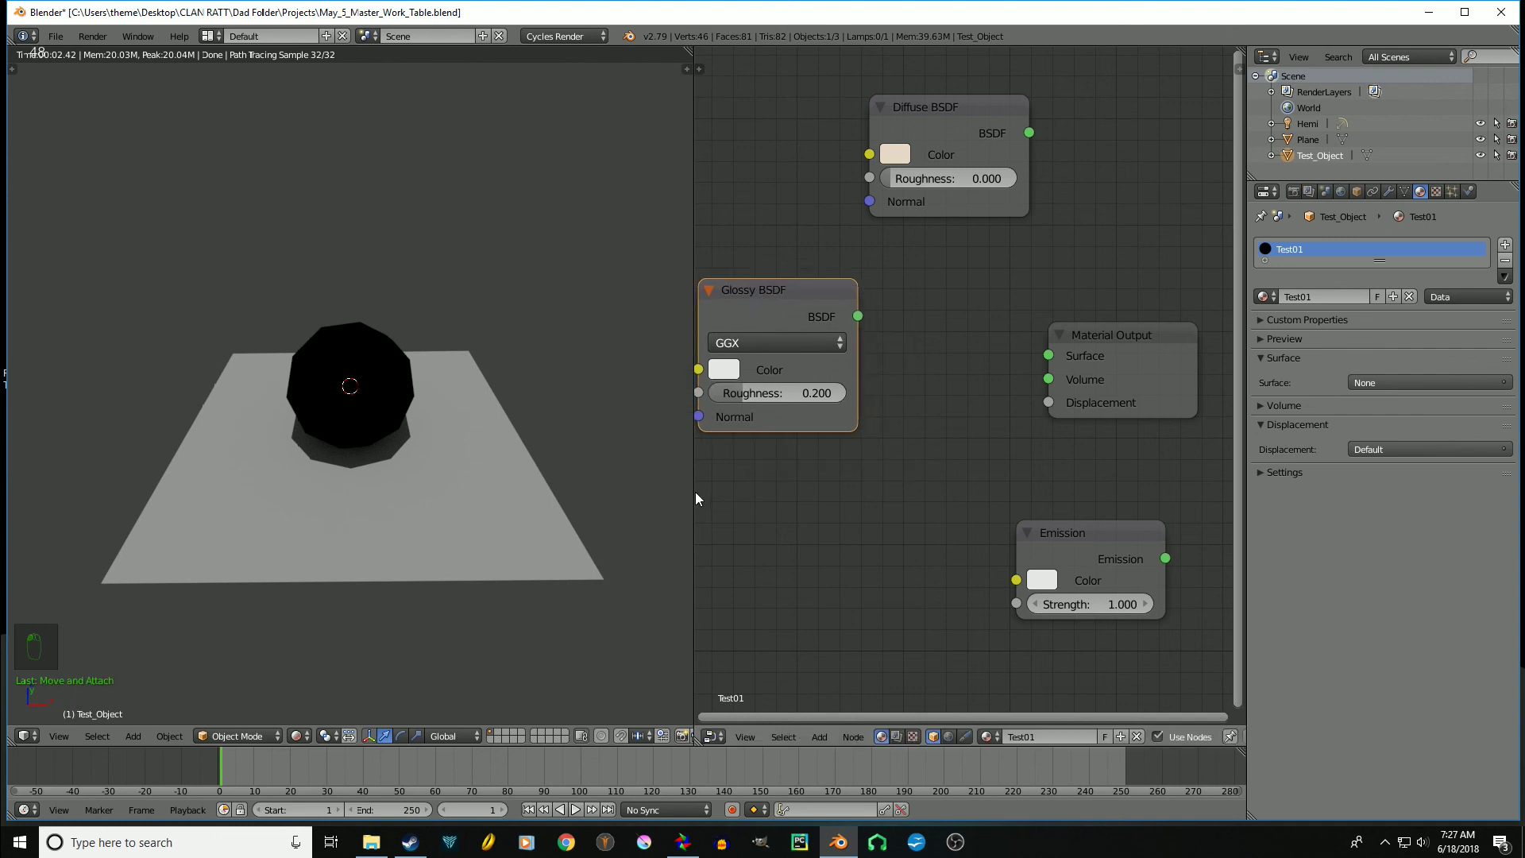
left_click_drag(694, 486, 594, 484)
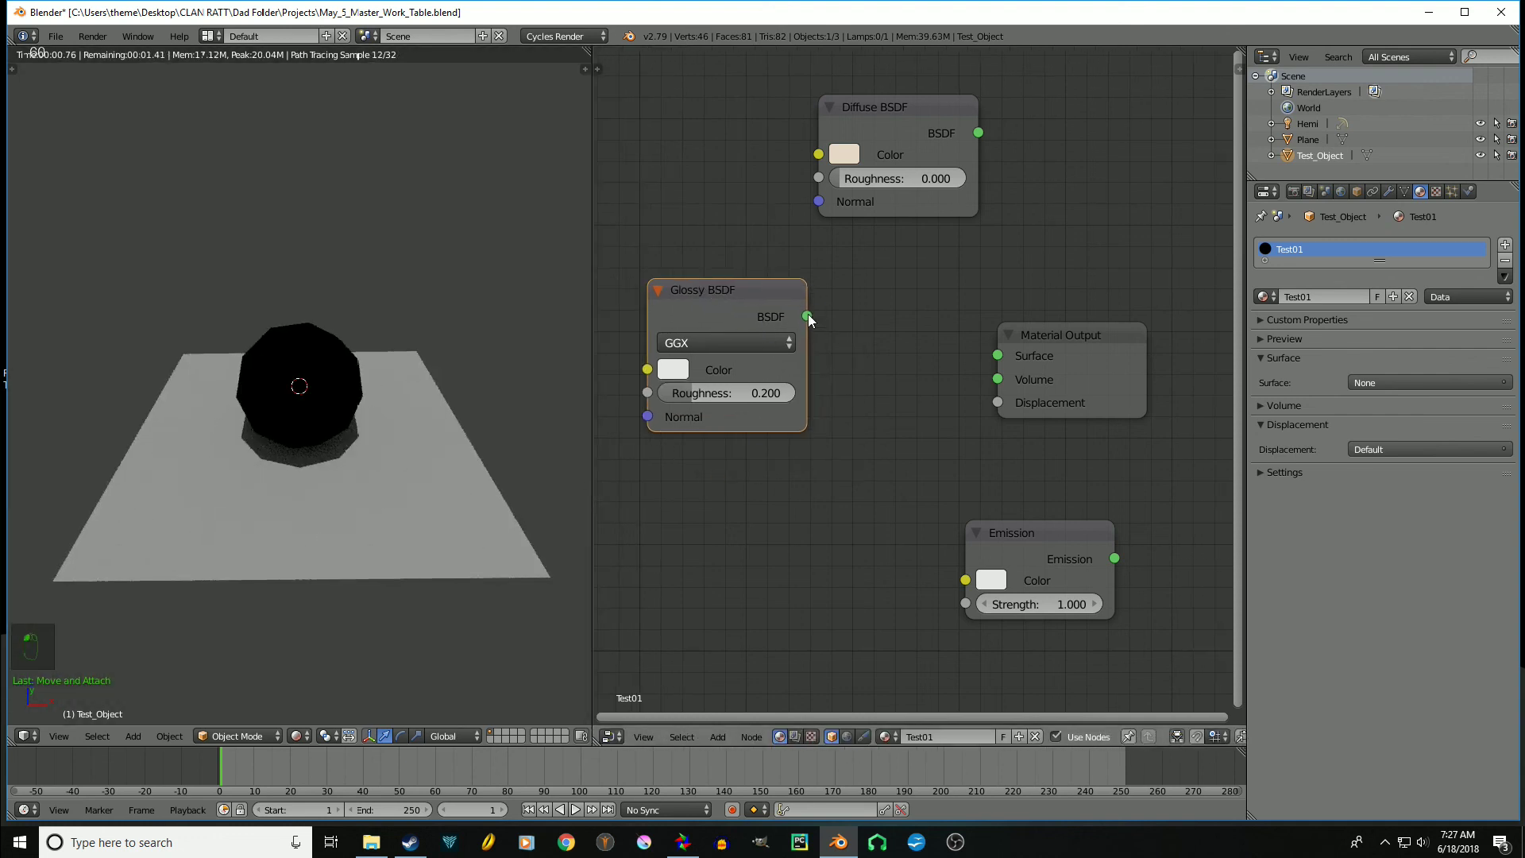
left_click_drag(807, 316, 998, 356)
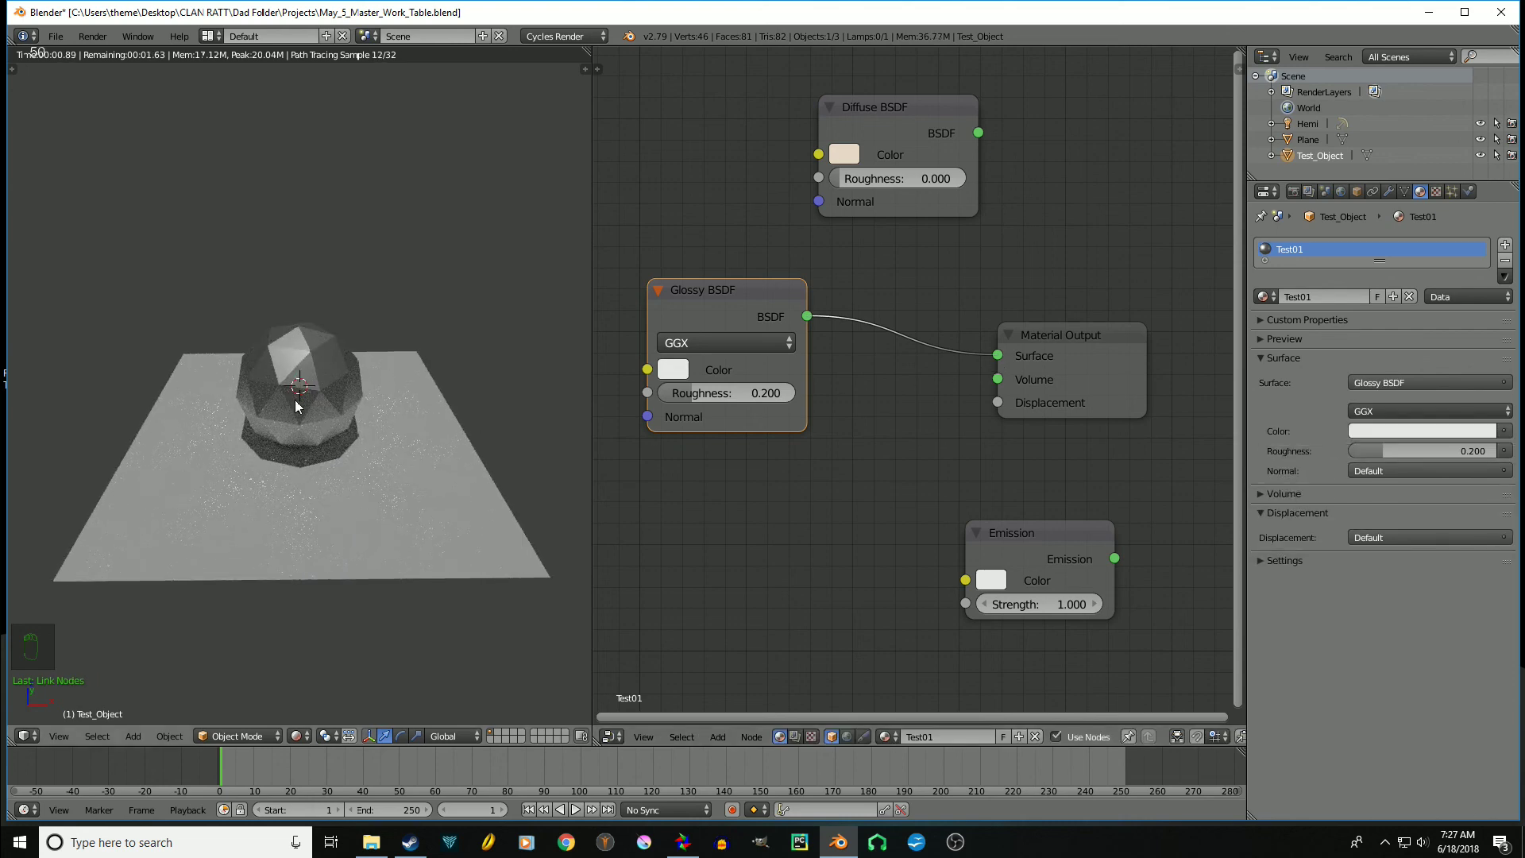
scroll(308, 407, "up", 5)
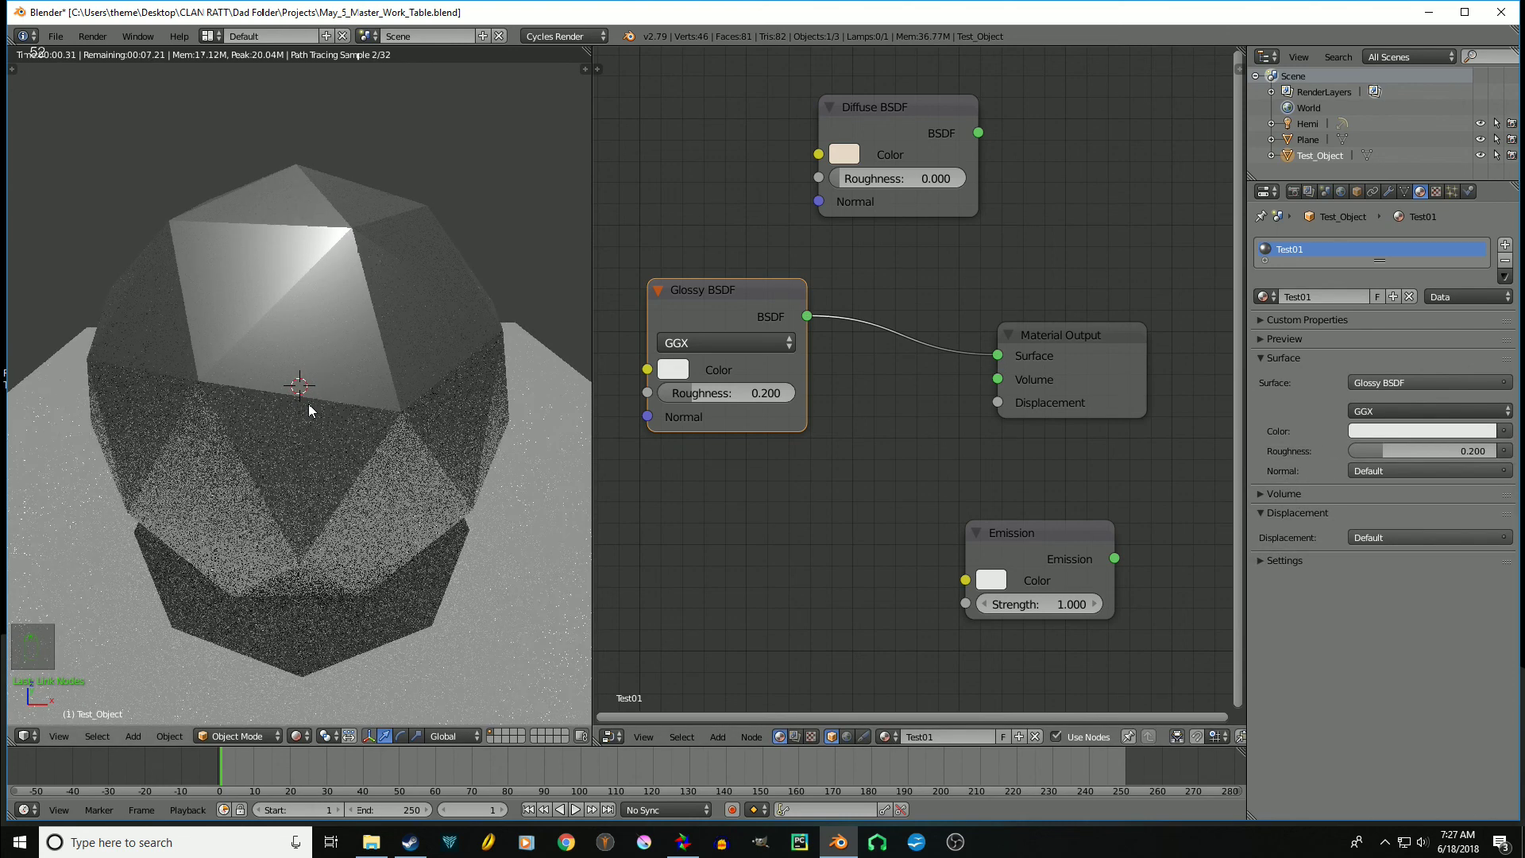
Rearrange the nodes so Diffuse BSDF sits above Glossy BSDF, with Material Output moved farther away from them
left_click_drag(733, 302, 744, 433)
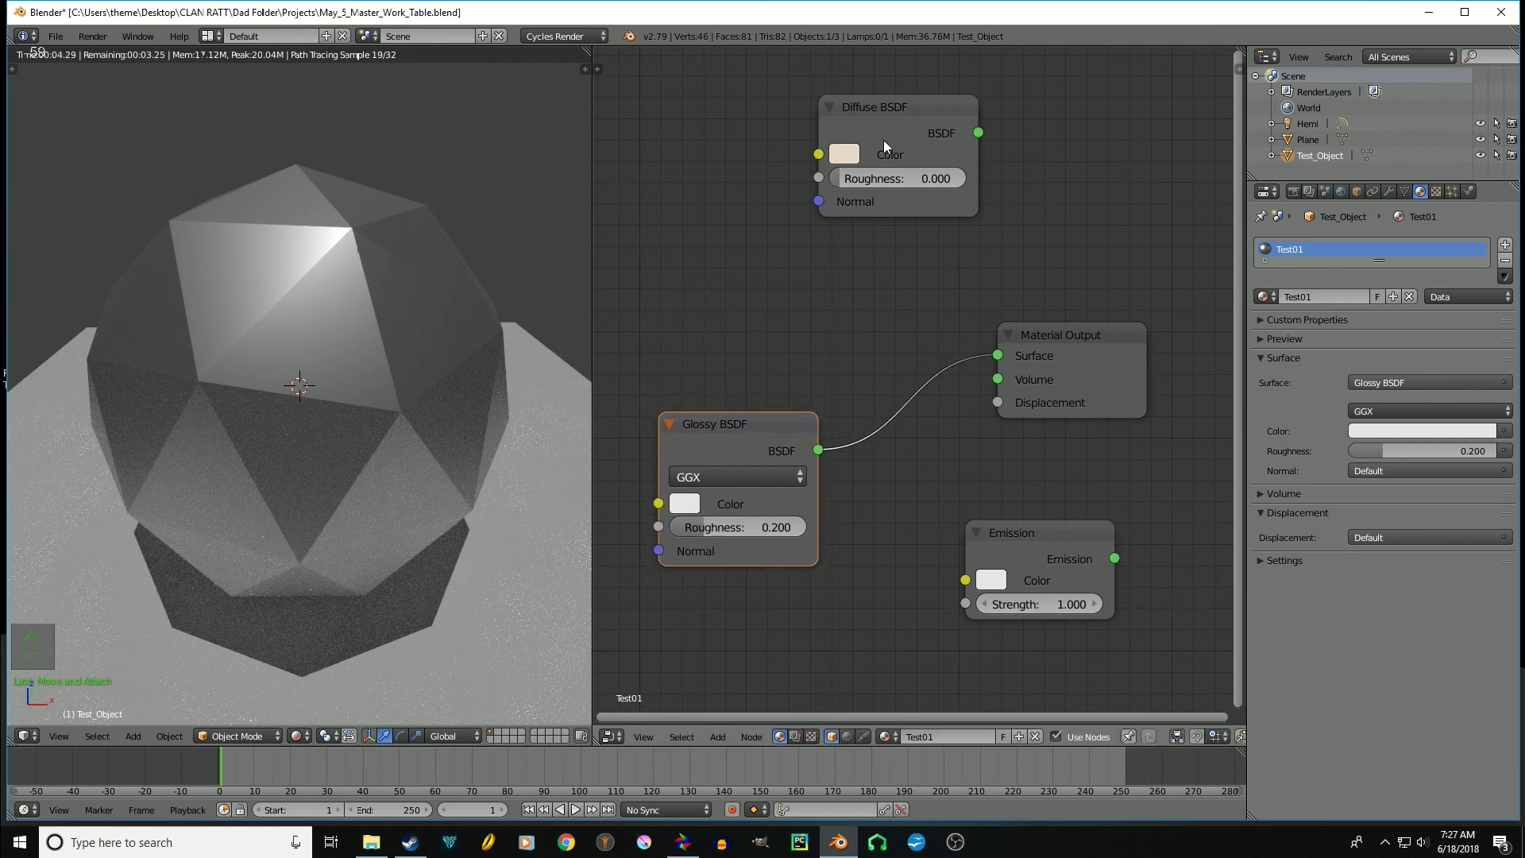
left_click_drag(912, 112, 728, 260)
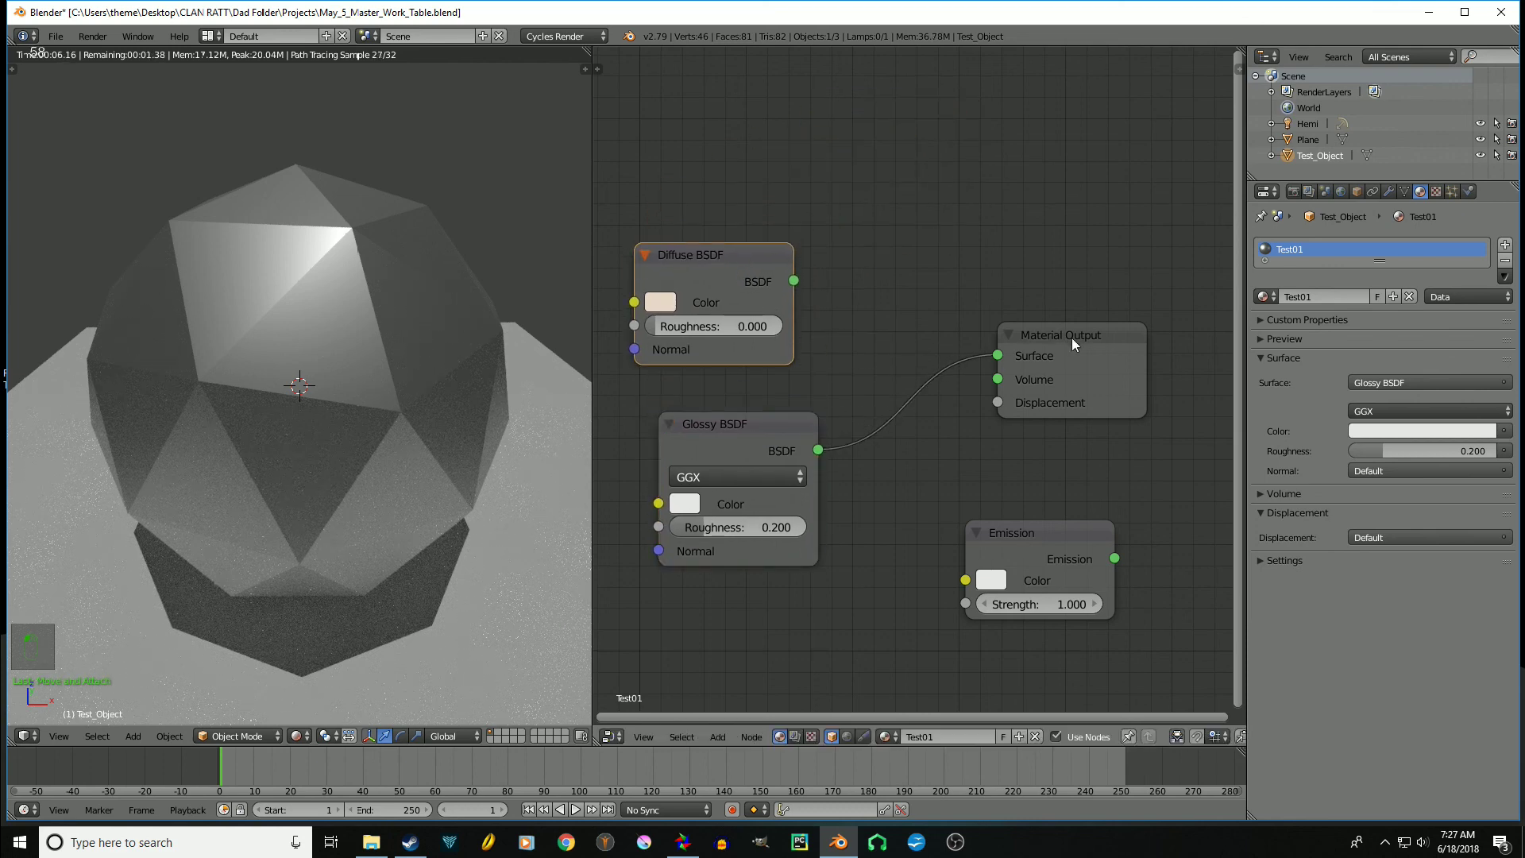
left_click_drag(1073, 344, 1170, 341)
Insert an Add Shader node between Glossy BSDF and Material Output, and link Diffuse BSDF to its first Shader input
key("shift+a")
mouse_move(908, 348)
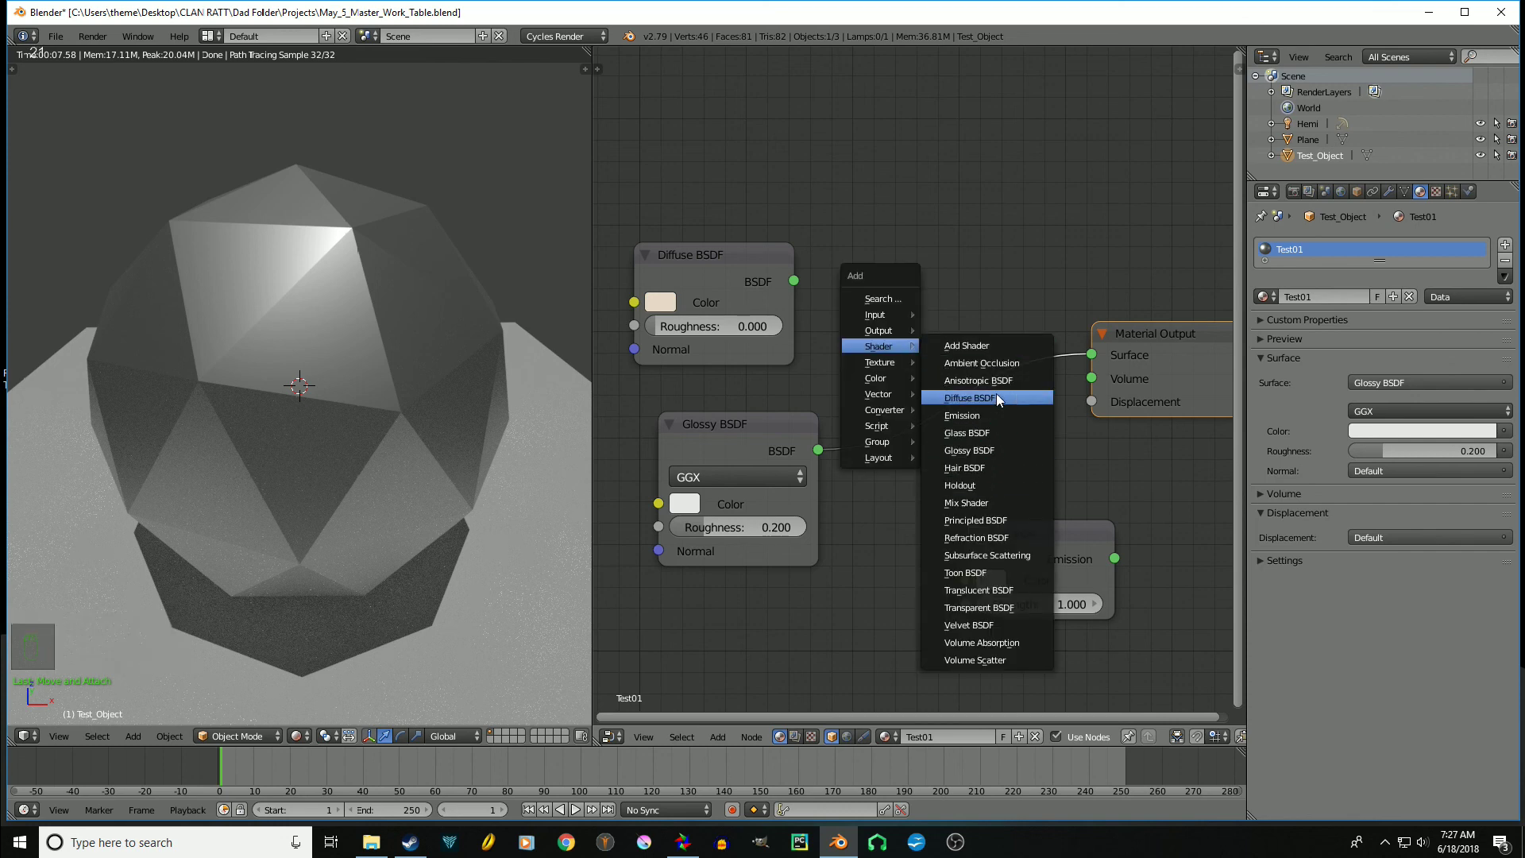
left_click(995, 348)
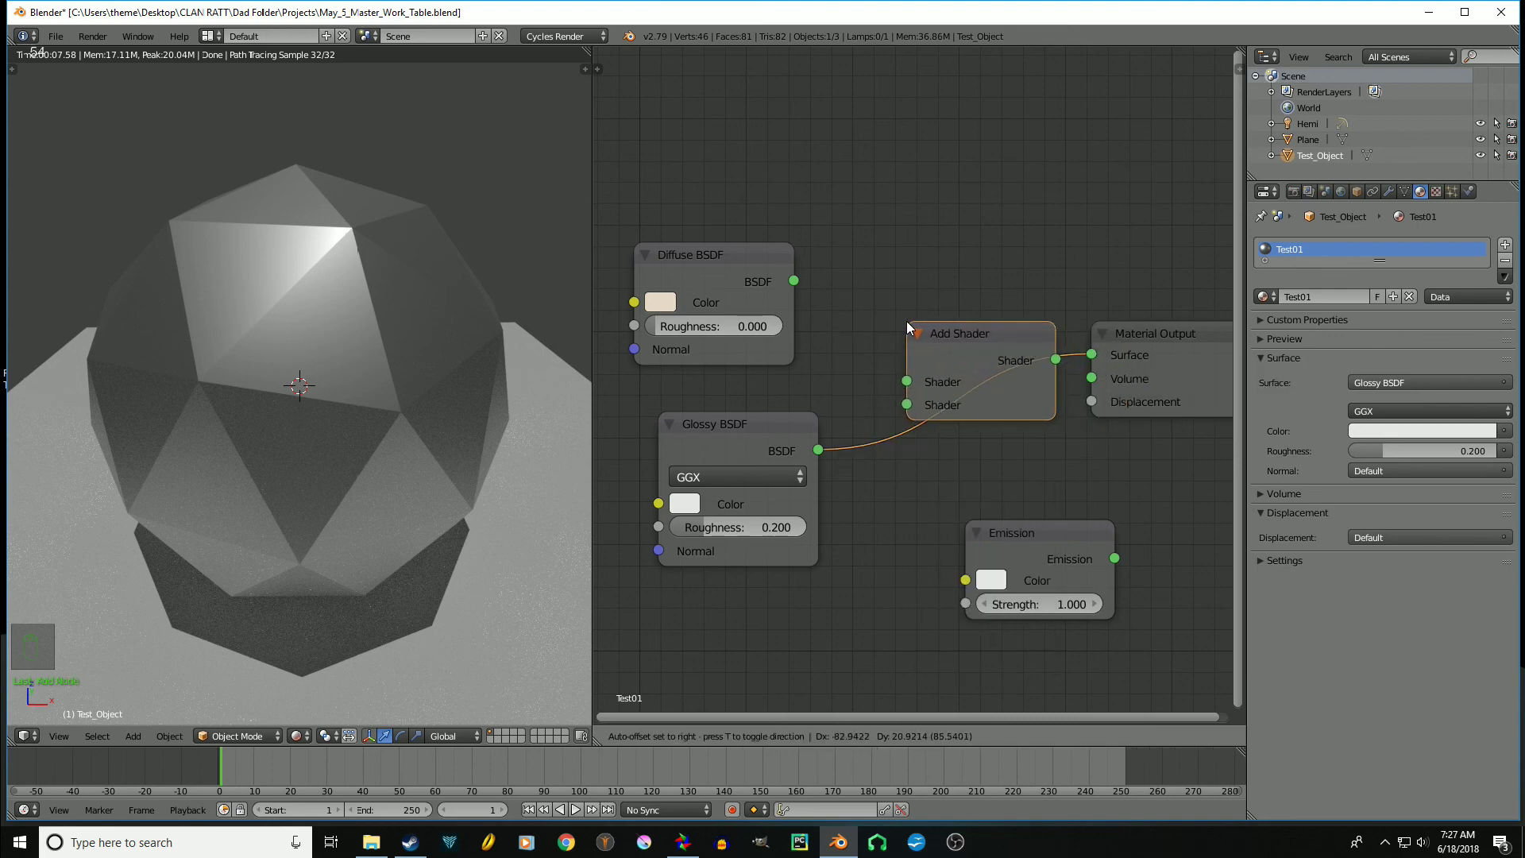
left_click(911, 327)
left_click_drag(793, 280, 896, 401)
left_click_drag(794, 281, 909, 382)
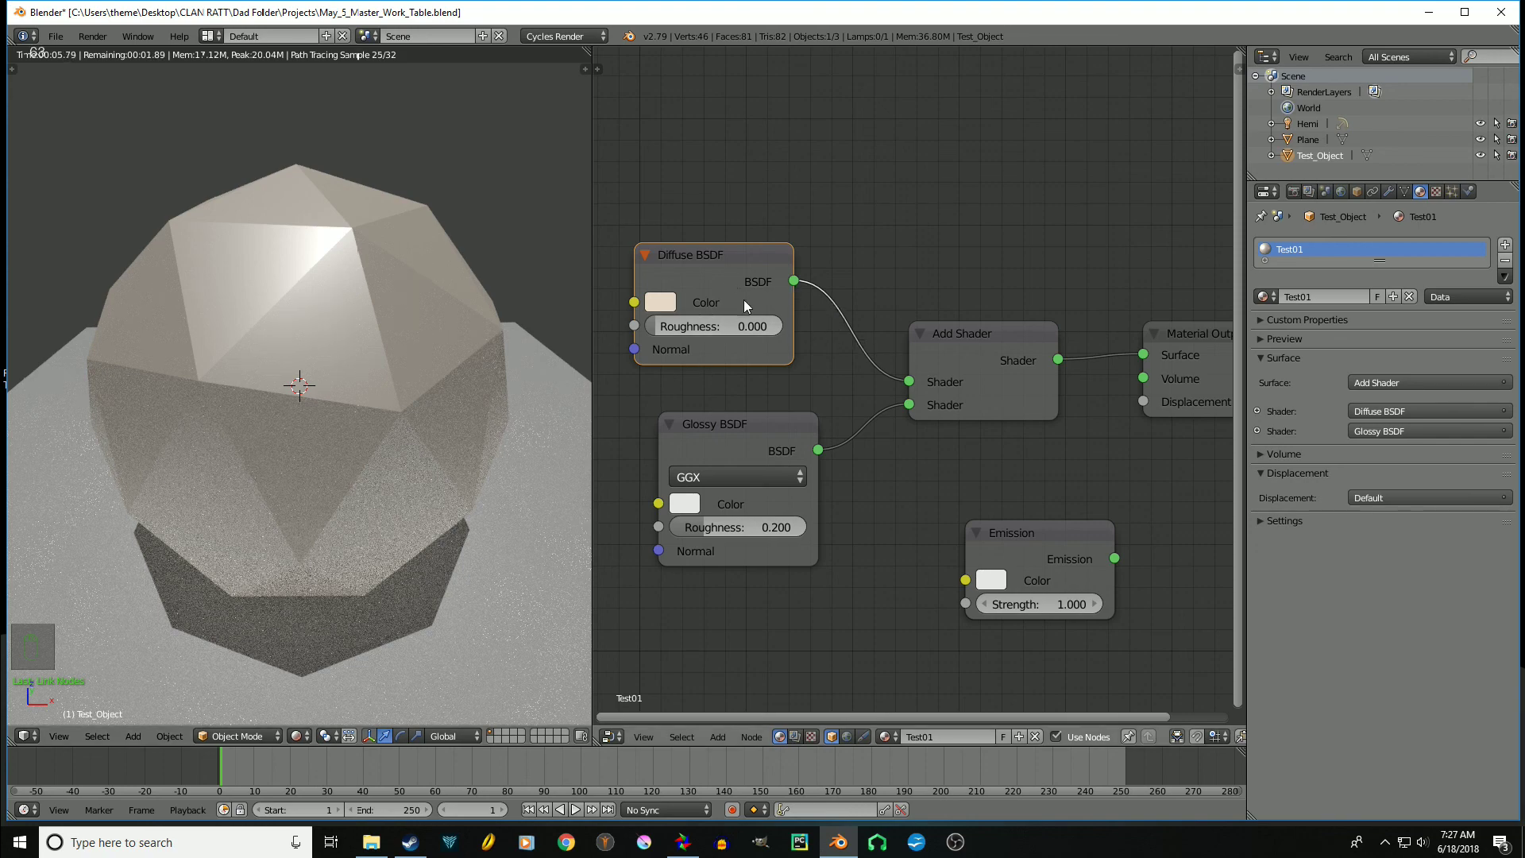
Move Diffuse BSDF away and cut its link to Add Shader, and duplicate Glossy BSDF with the copy's color set to black
left_click_drag(732, 353, 874, 186)
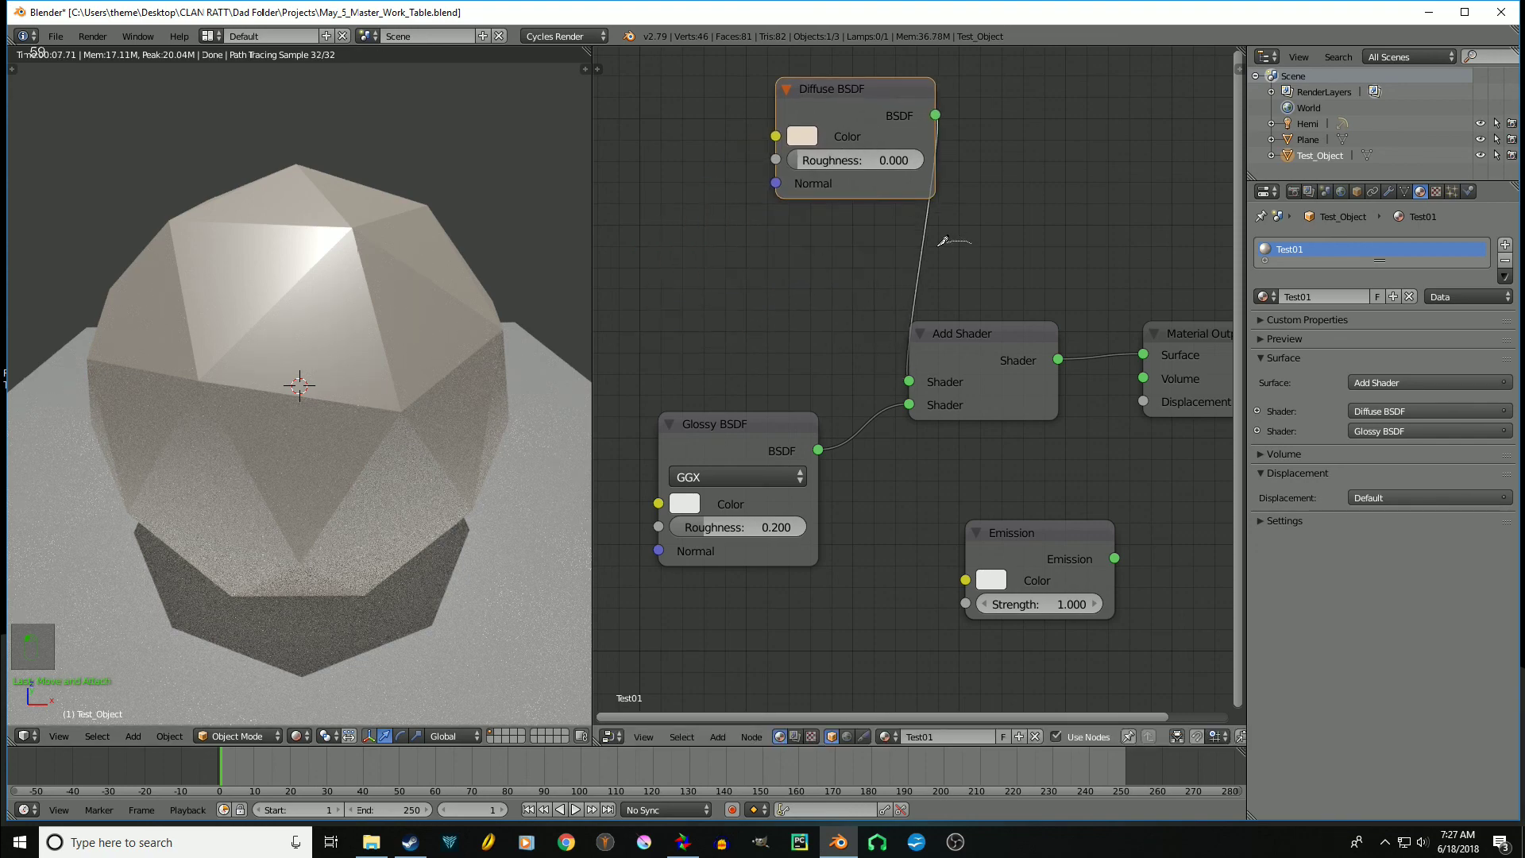
right_click_drag(950, 238, 885, 262, "ctrl")
left_click(732, 432)
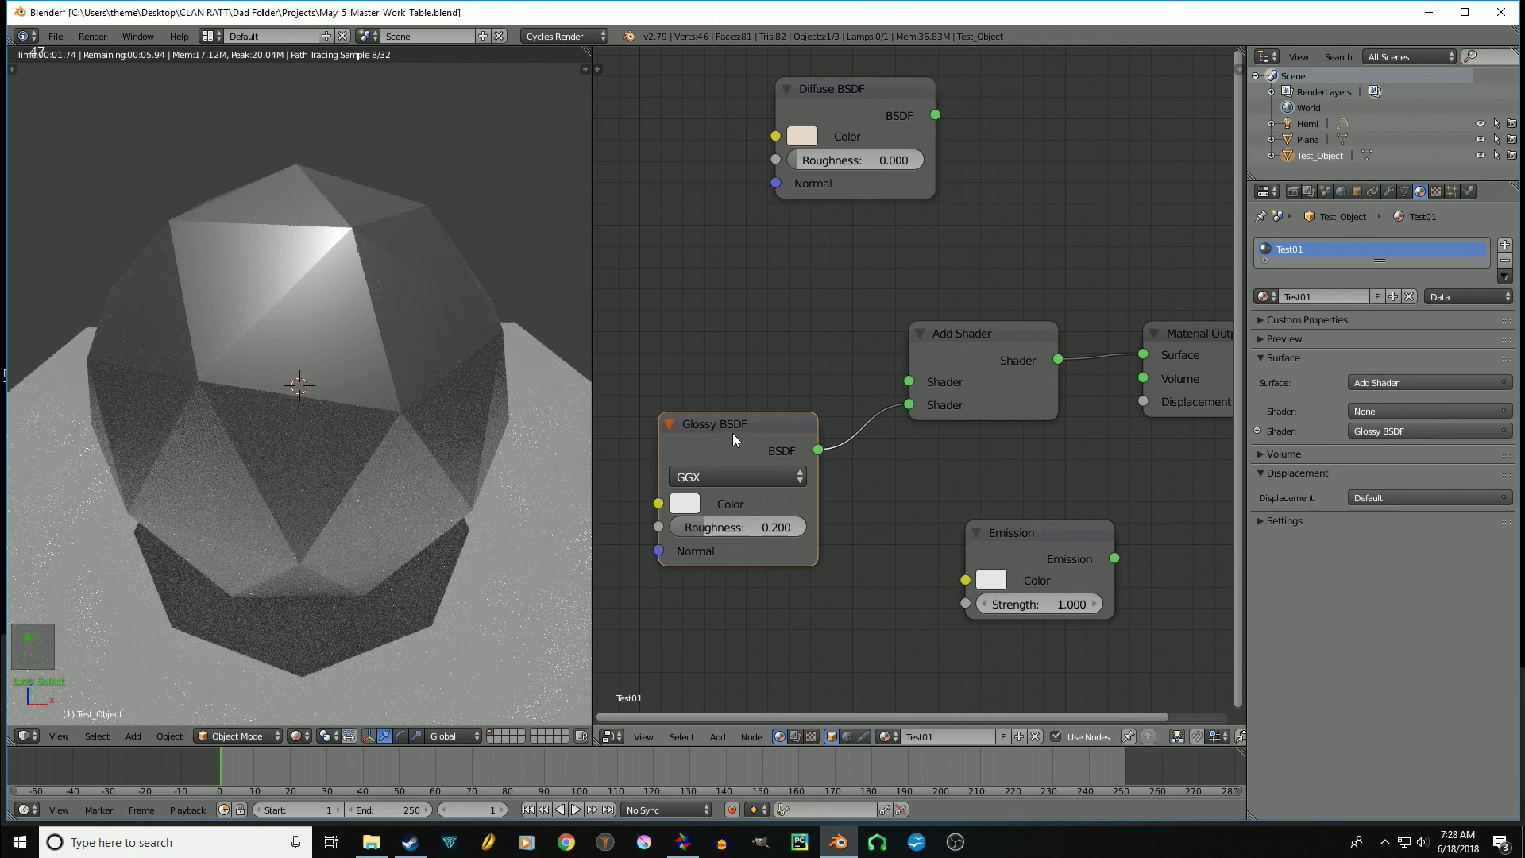
key("shift+d")
left_click(665, 320)
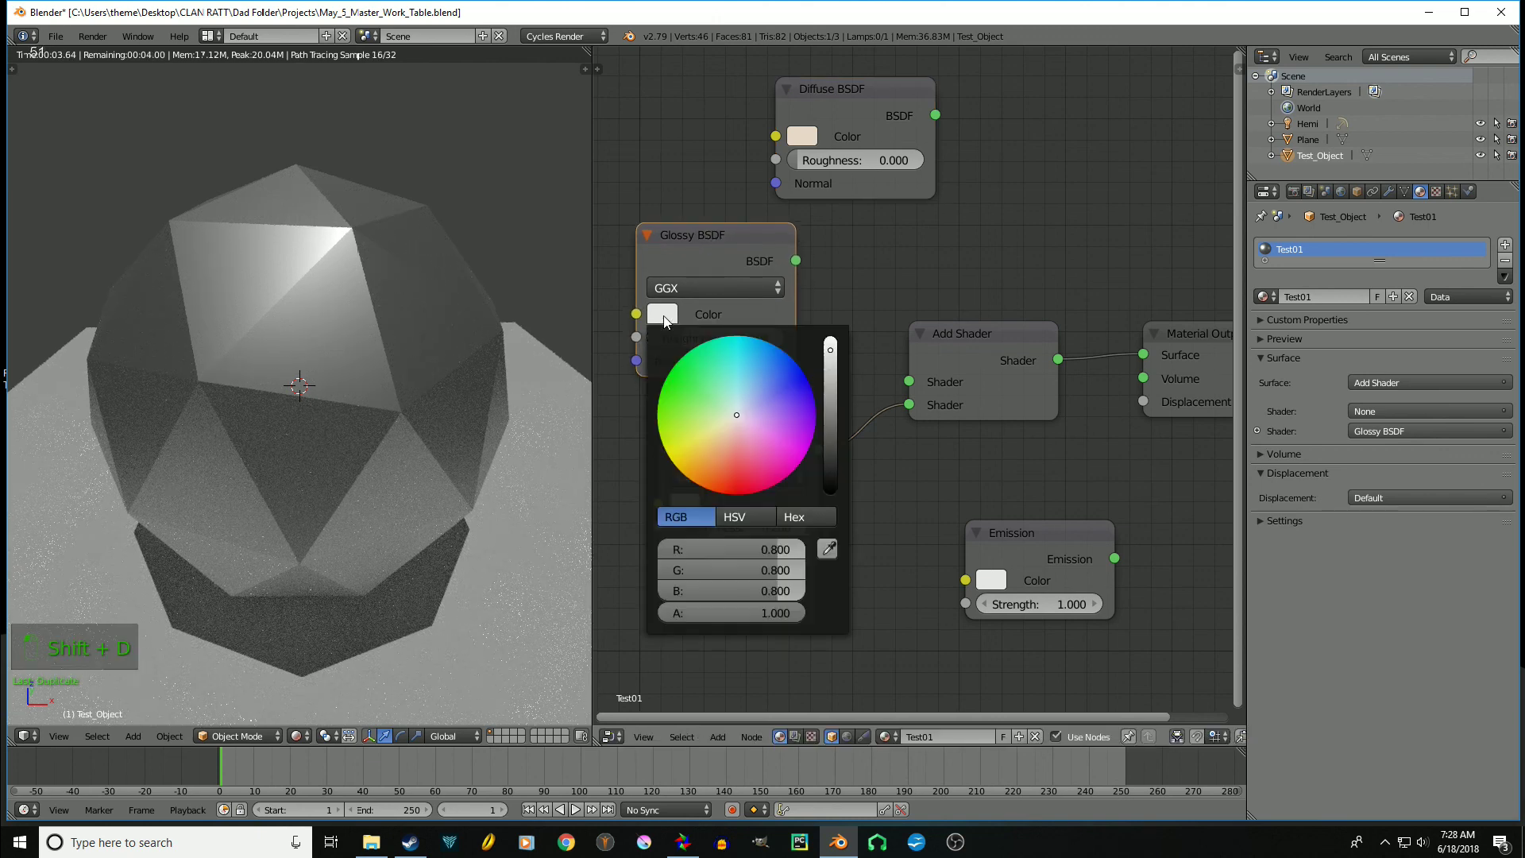
left_click(827, 489)
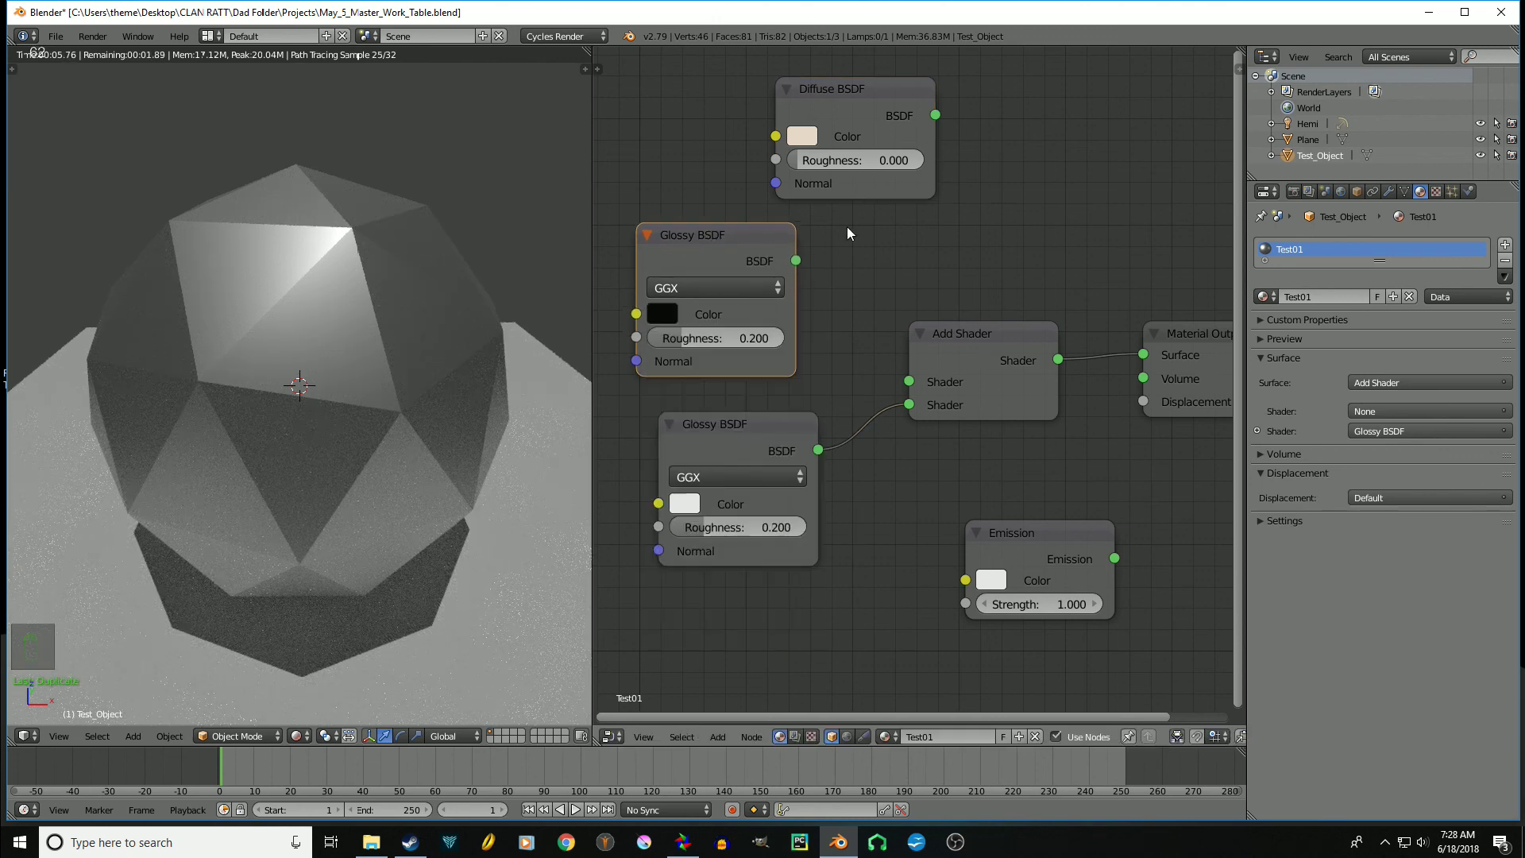
Rewire Add Shader so the white Glossy BSDF, placed above, feeds its first Shader input and the black one its second
right_click_drag(851, 403, 874, 492, "ctrl")
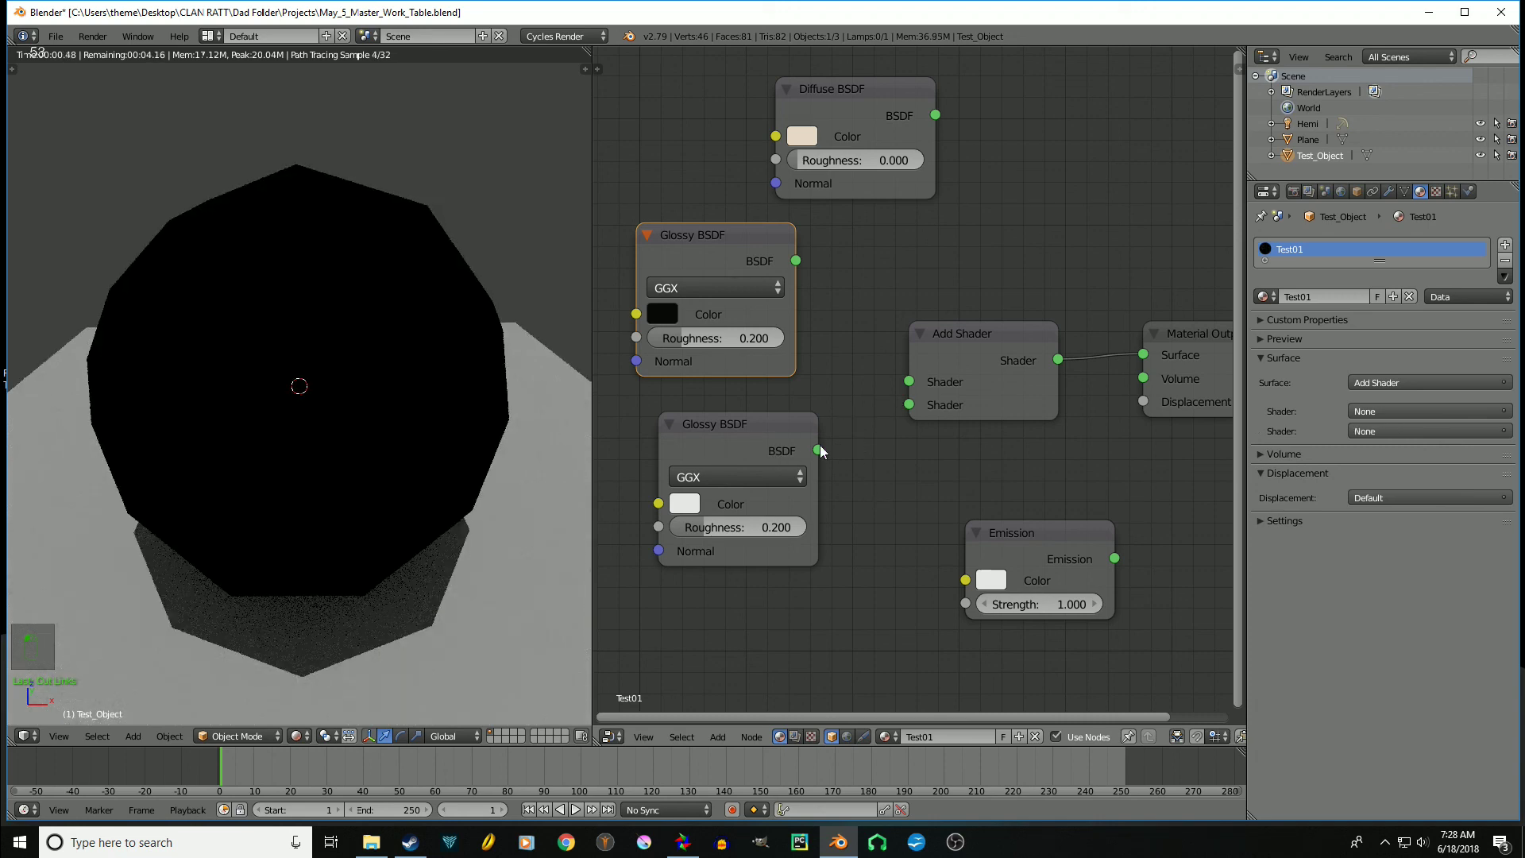
left_click(766, 430)
left_click_drag(721, 243, 773, 551)
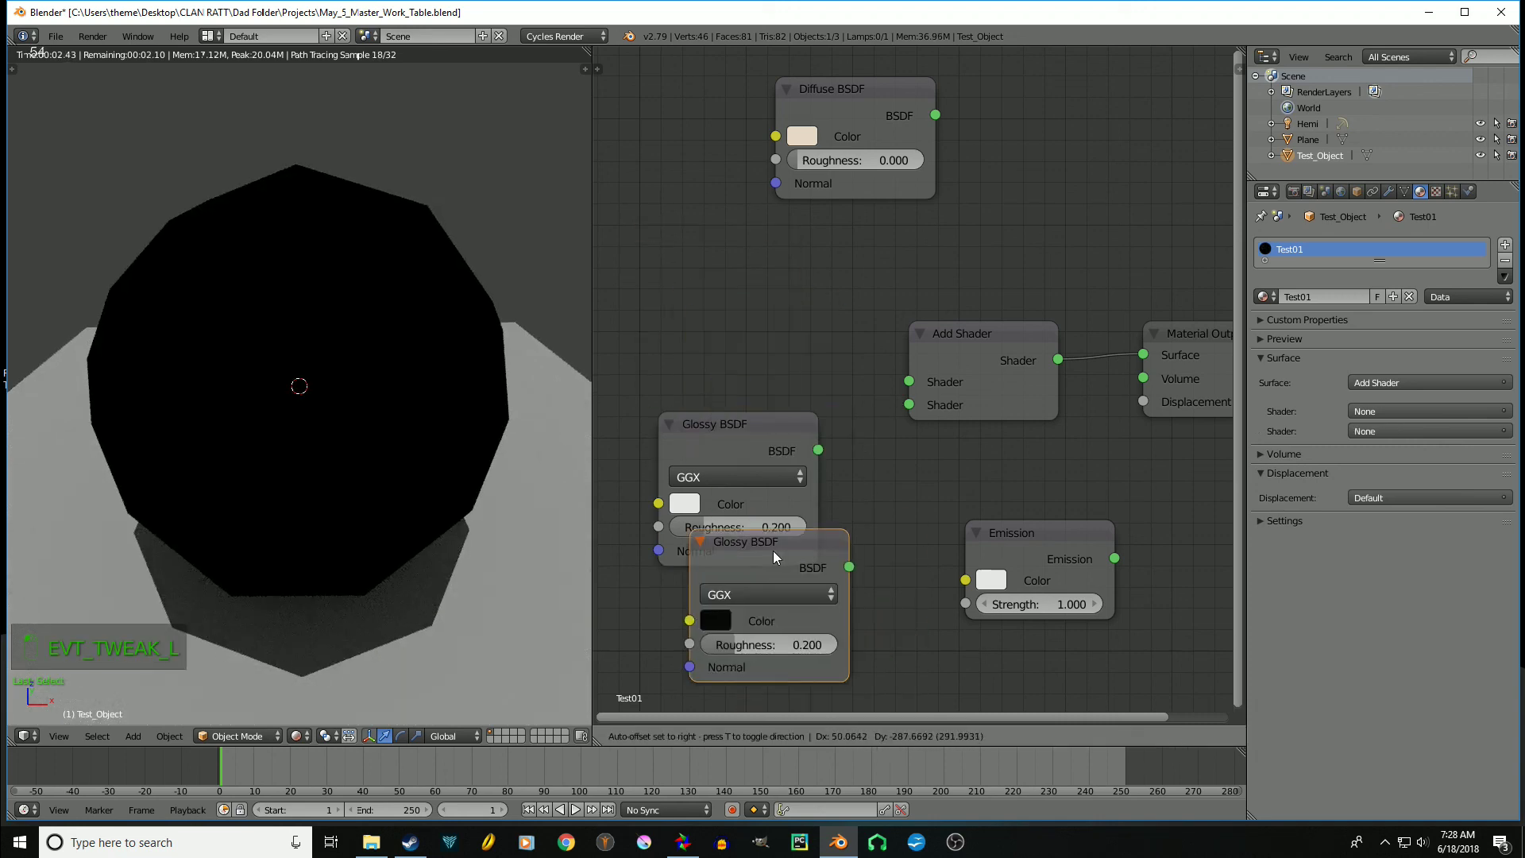
left_click_drag(736, 441, 736, 297)
left_click_drag(740, 540, 715, 414)
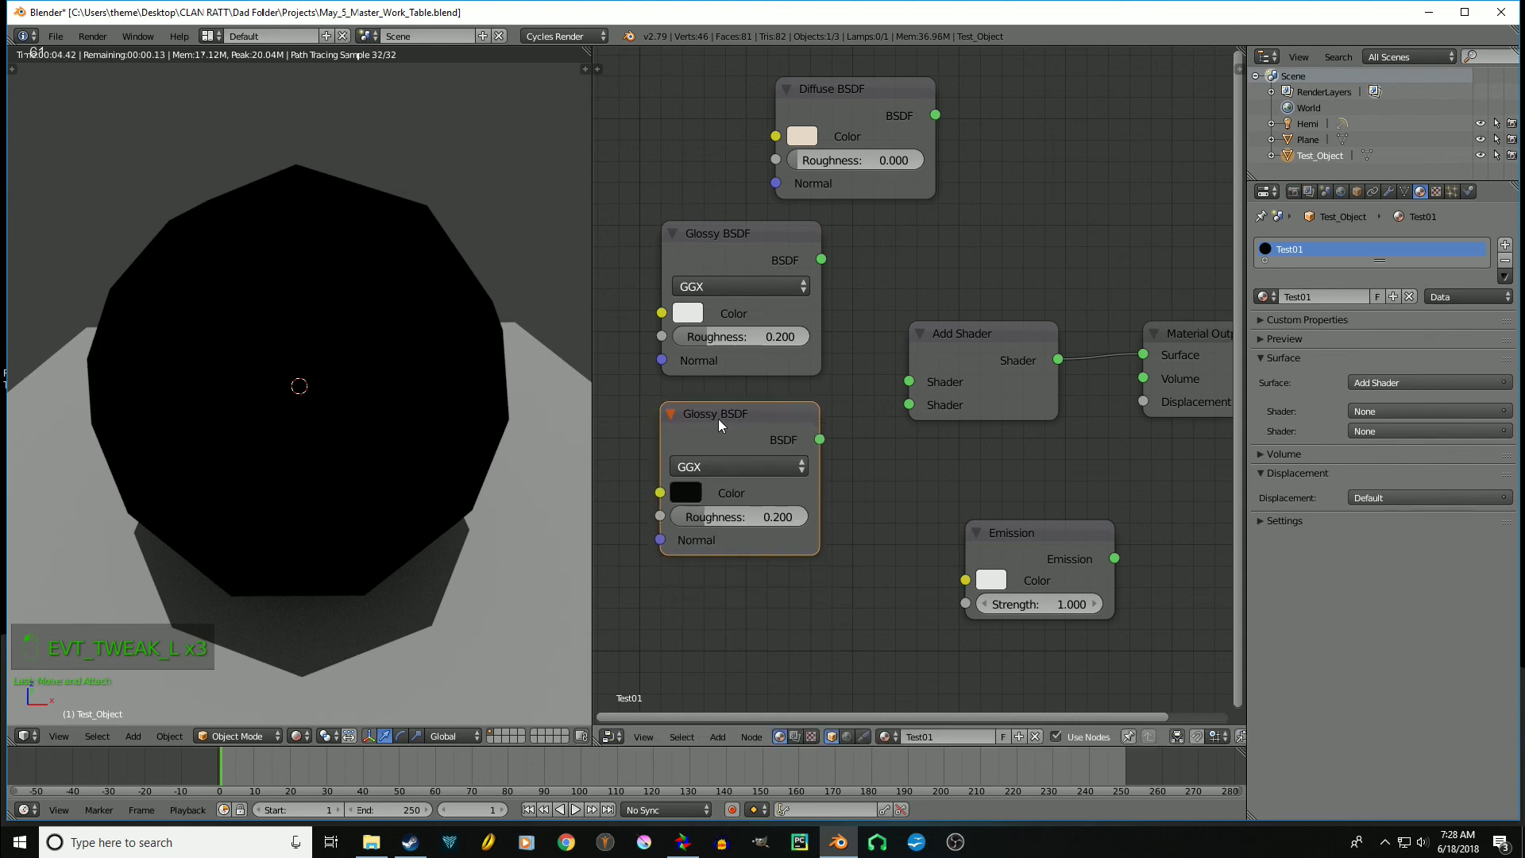
left_click_drag(758, 264, 743, 273)
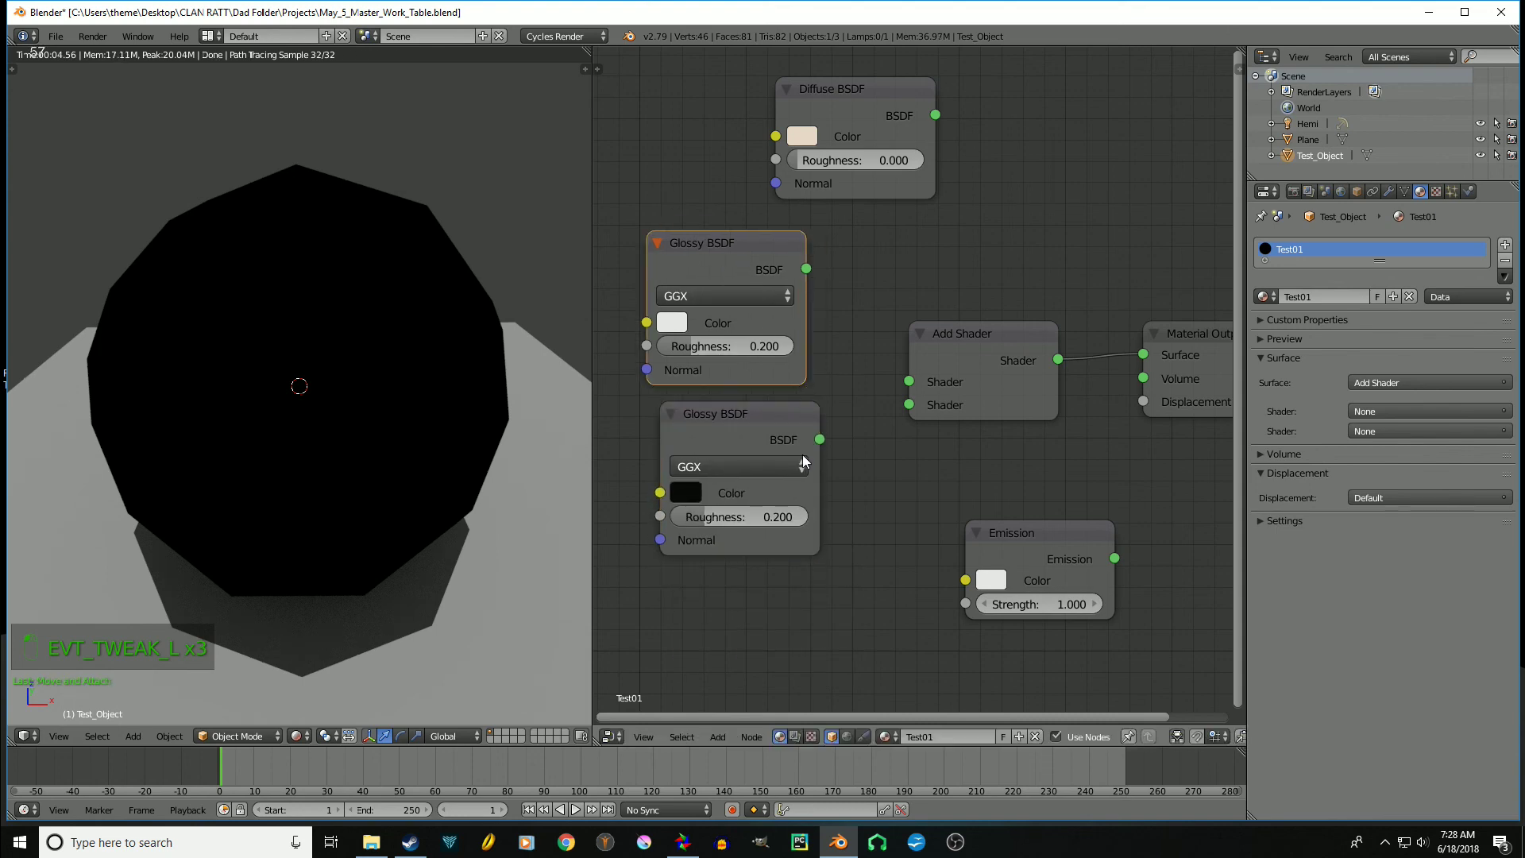
left_click_drag(820, 440, 910, 404)
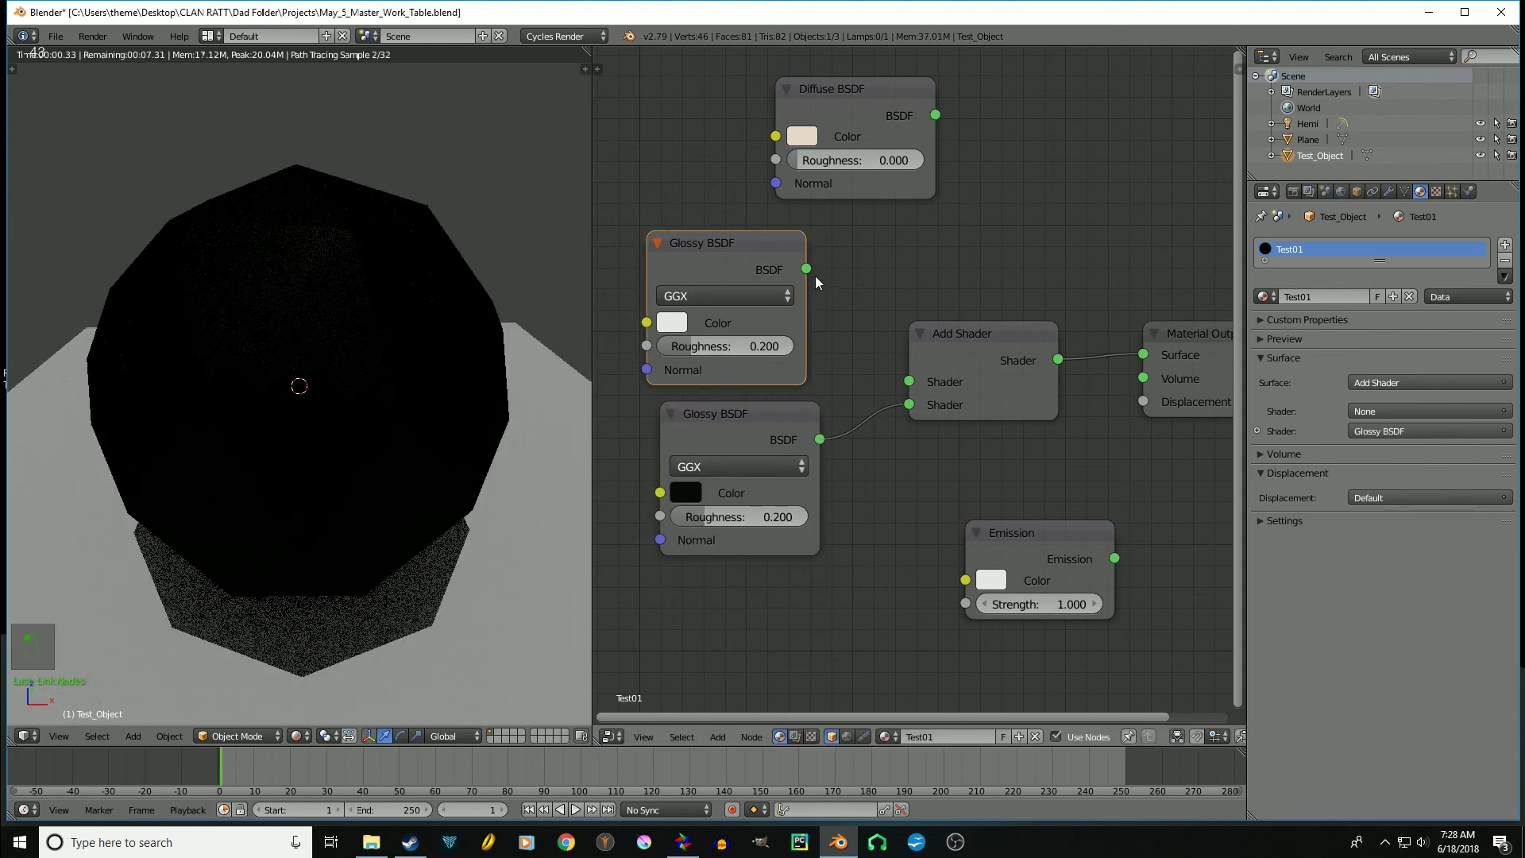
left_click_drag(806, 269, 909, 382)
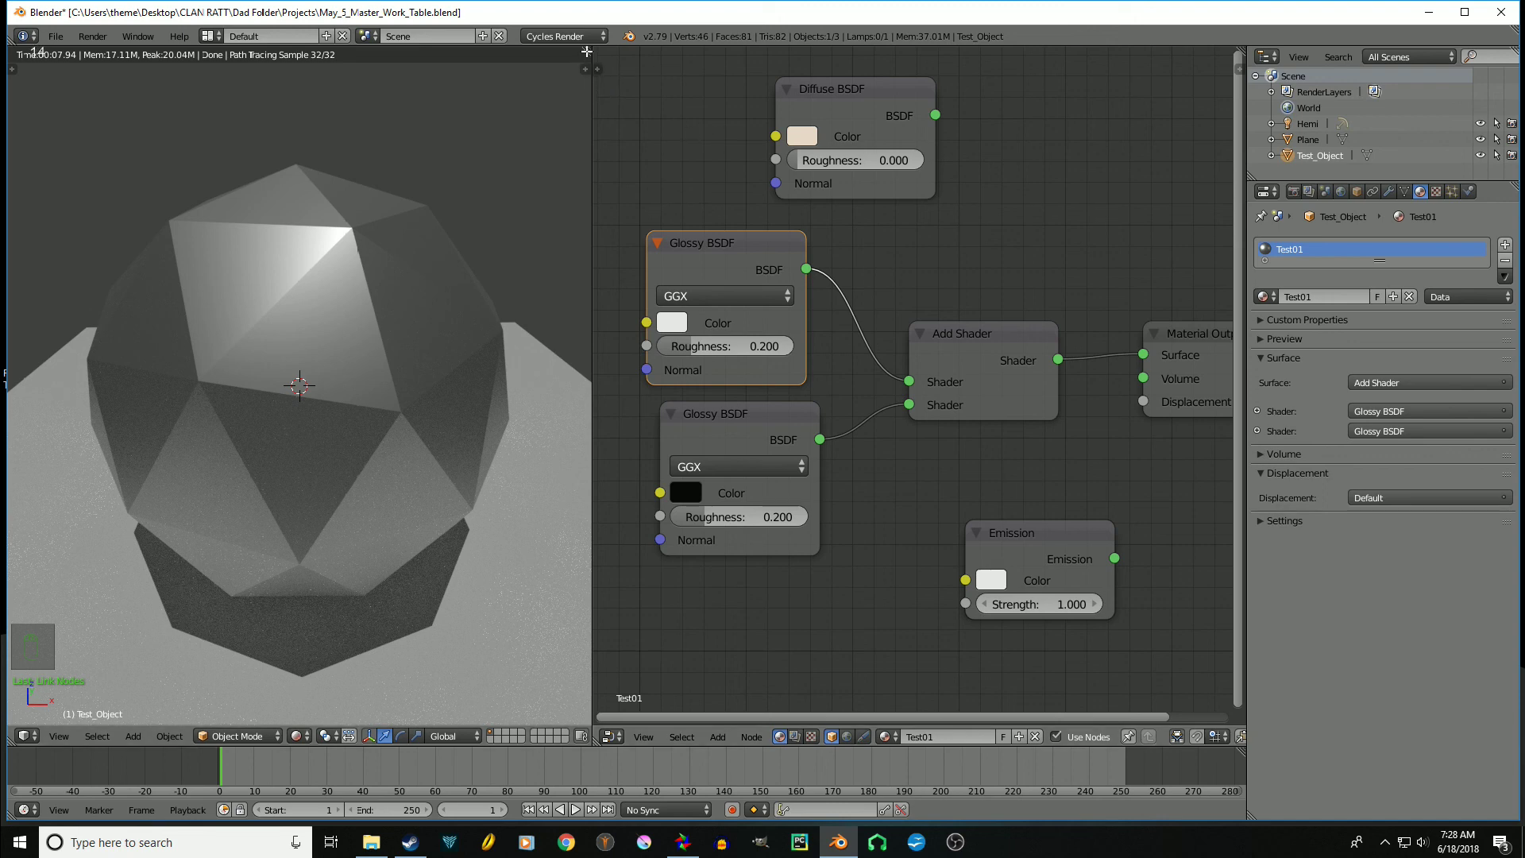
Expand the 3D view over the Node Editor and switch the viewport to solid shading
left_click_drag(587, 51, 656, 103)
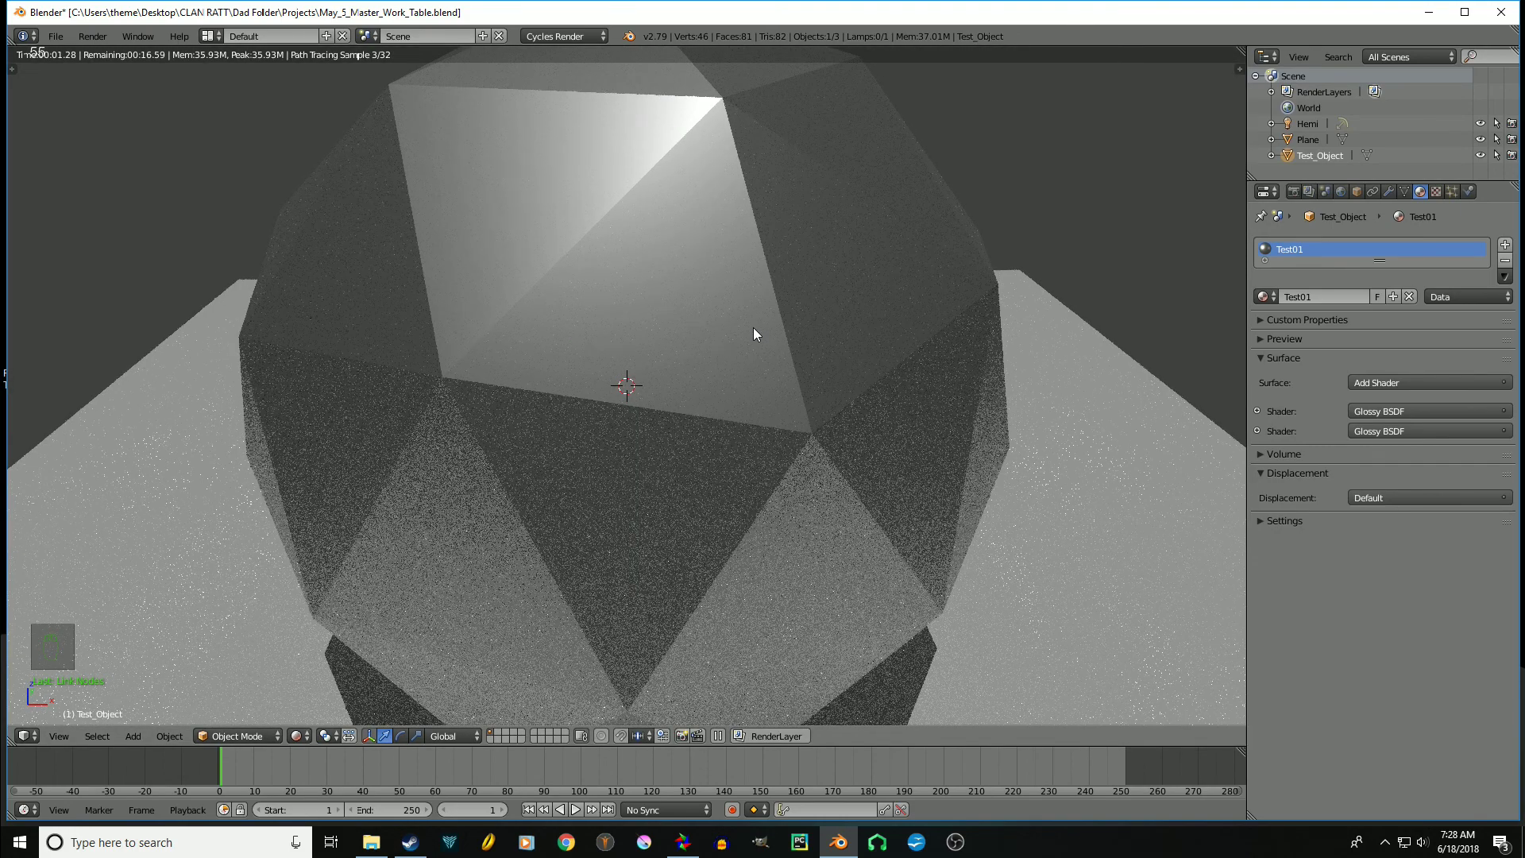
scroll(753, 327, "down", 6)
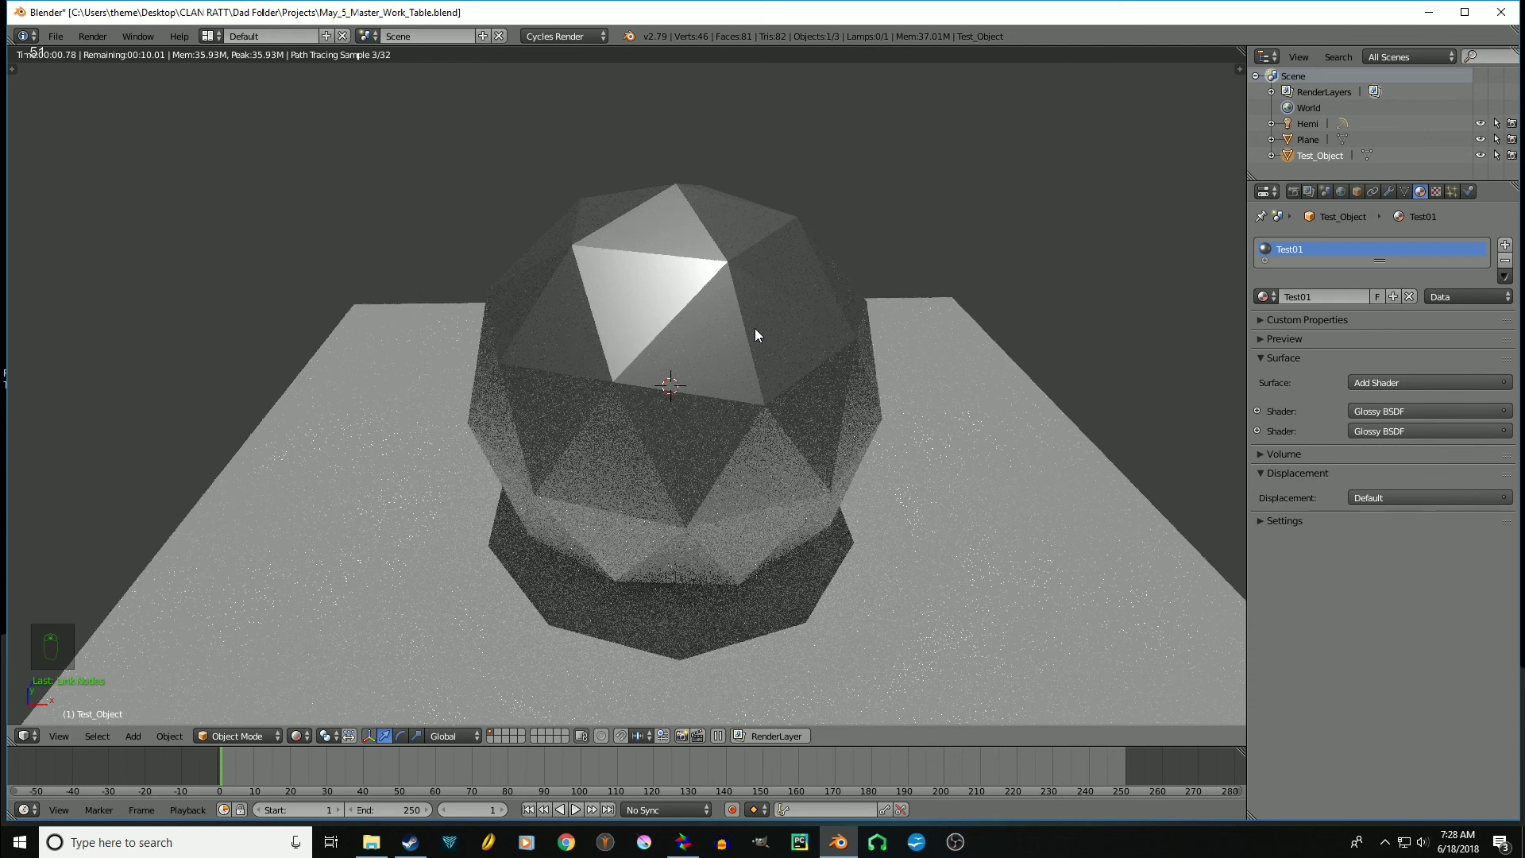
key("shift+z")
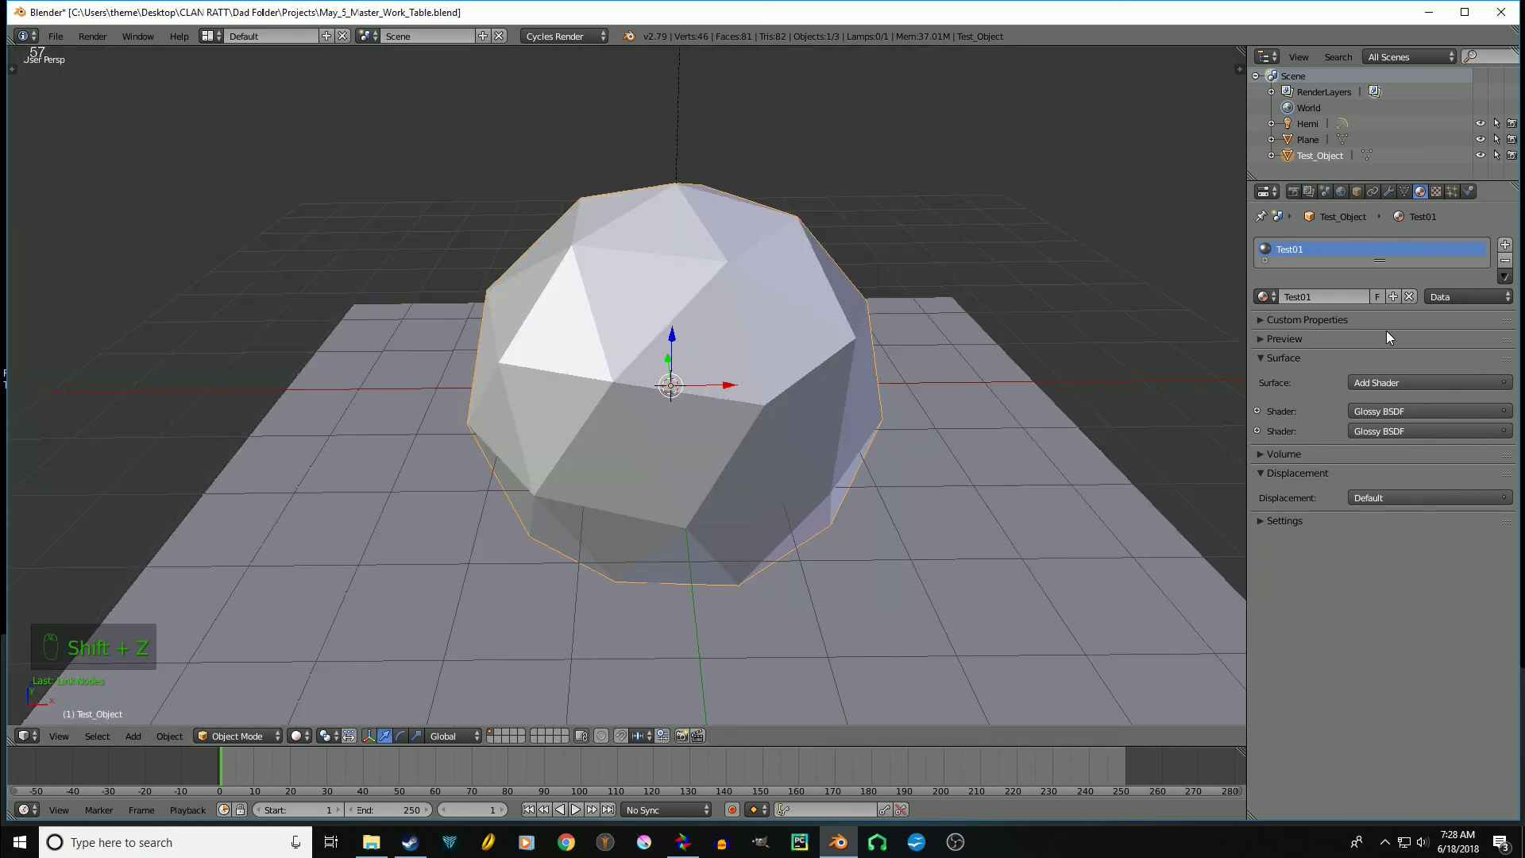
Give the plane a new material with Principled BSDF as its surface shader
right_click(903, 459)
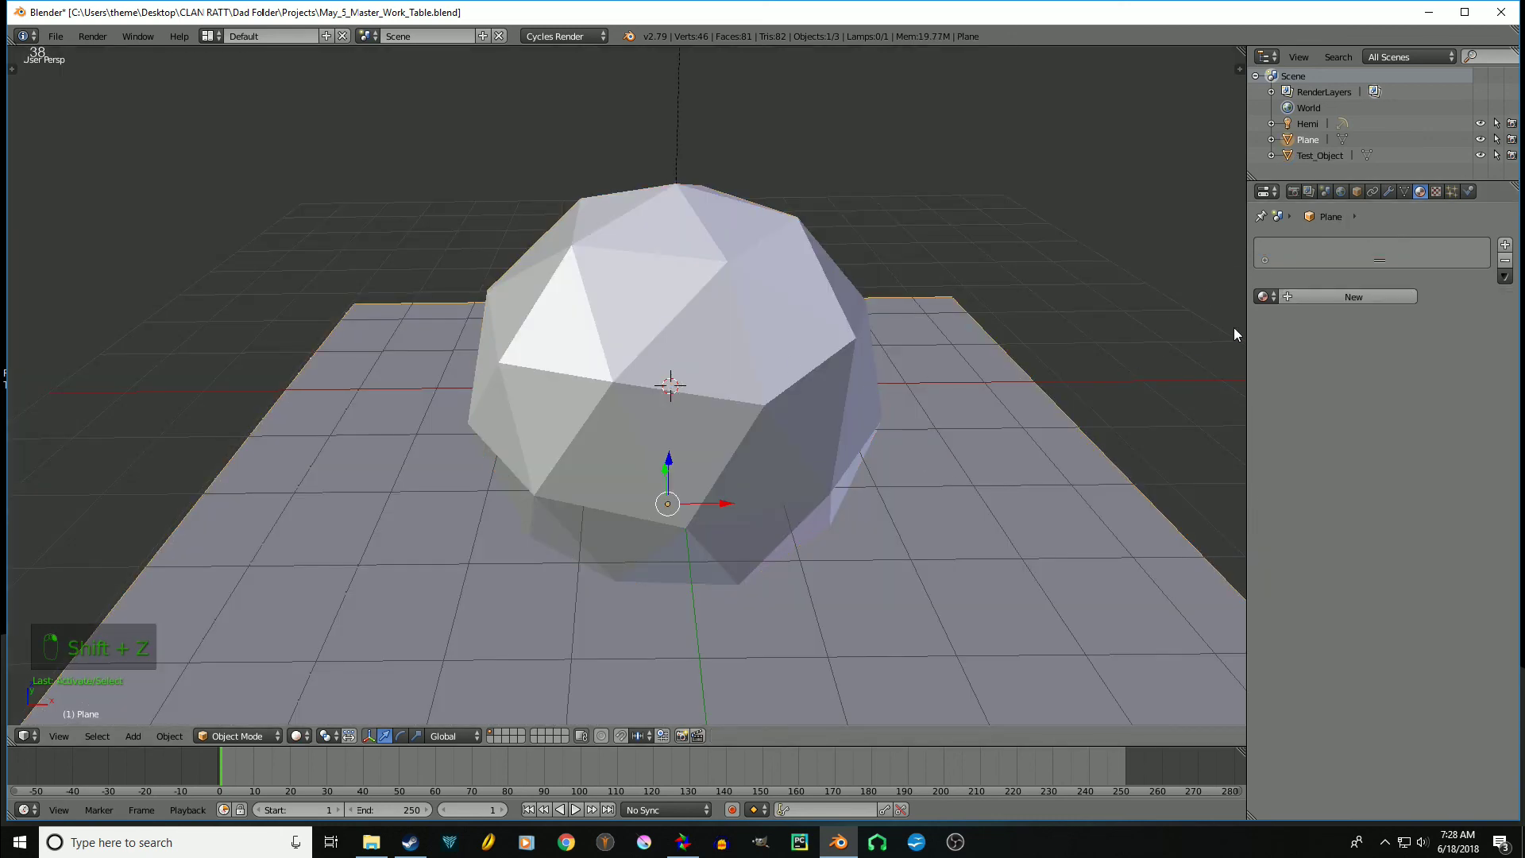
left_click(1344, 294)
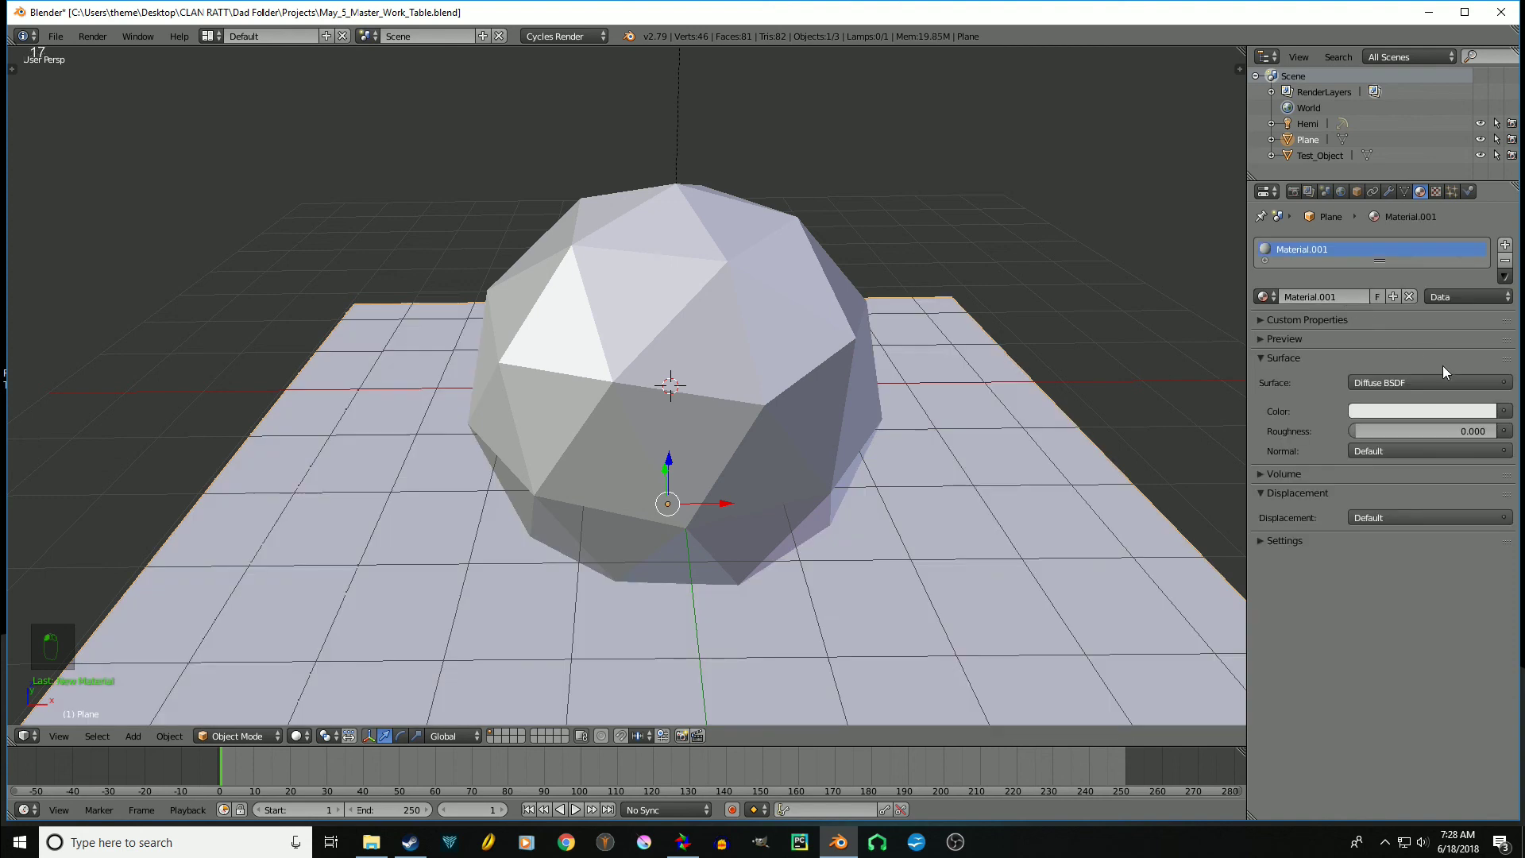
left_click(1432, 383)
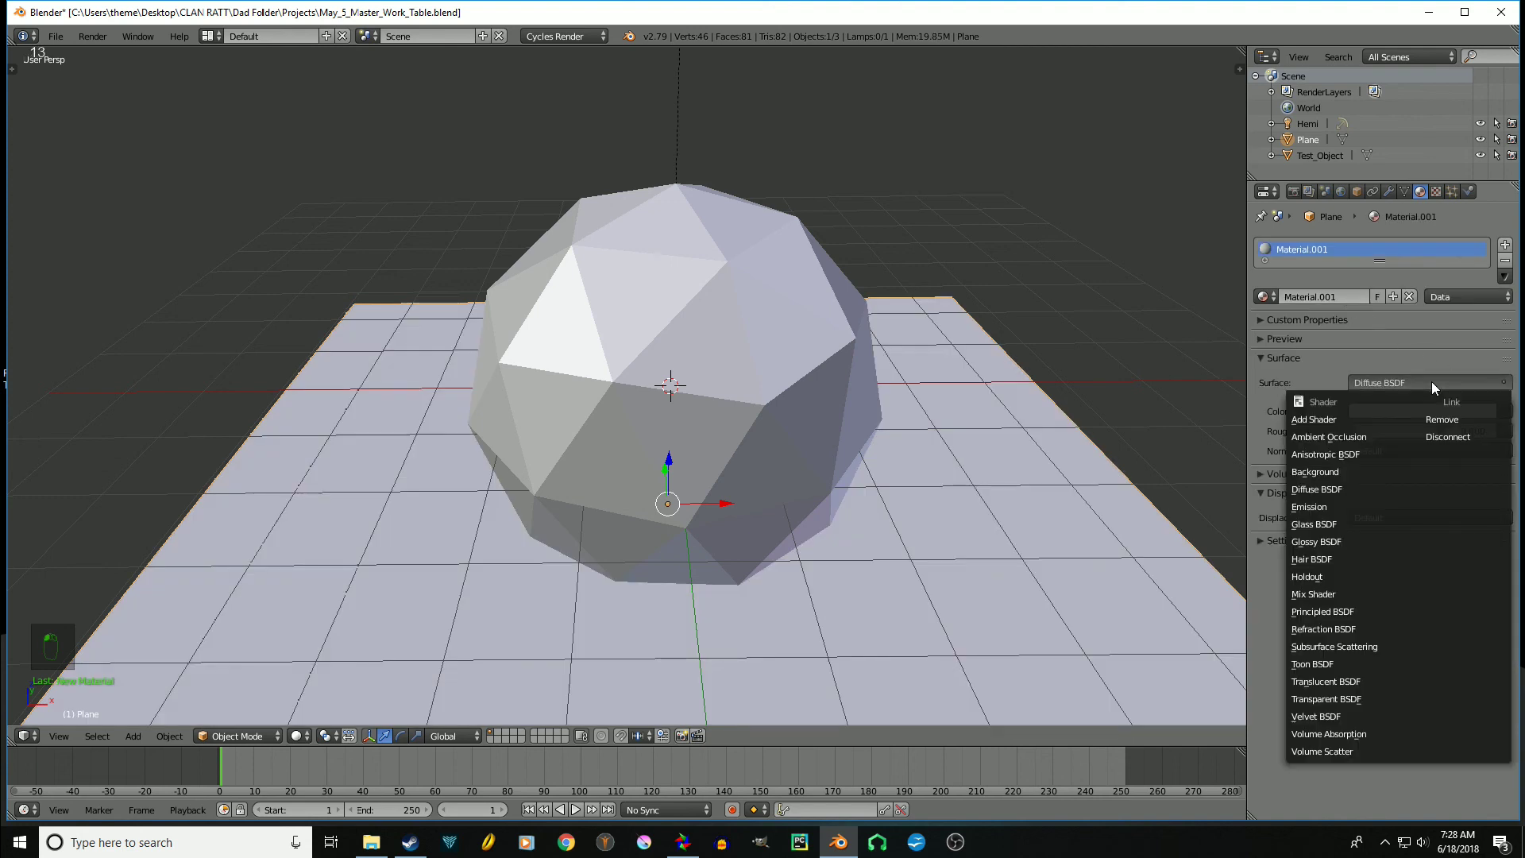
left_click(1359, 610)
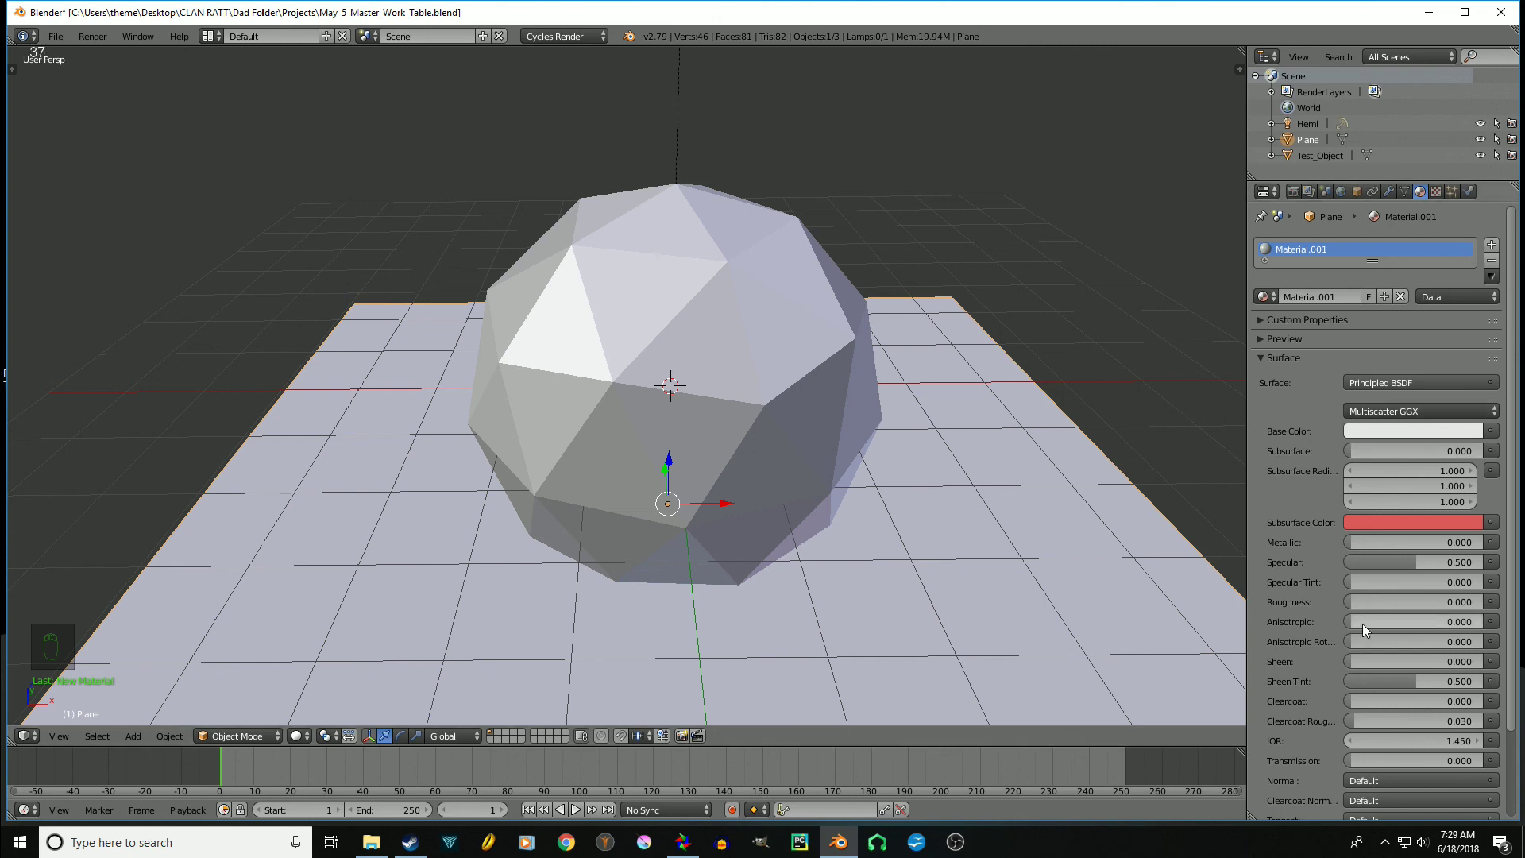
Switch the viewport to rendered shading and set the plane material's Base Color to blue, trying pink first
key("shift+z")
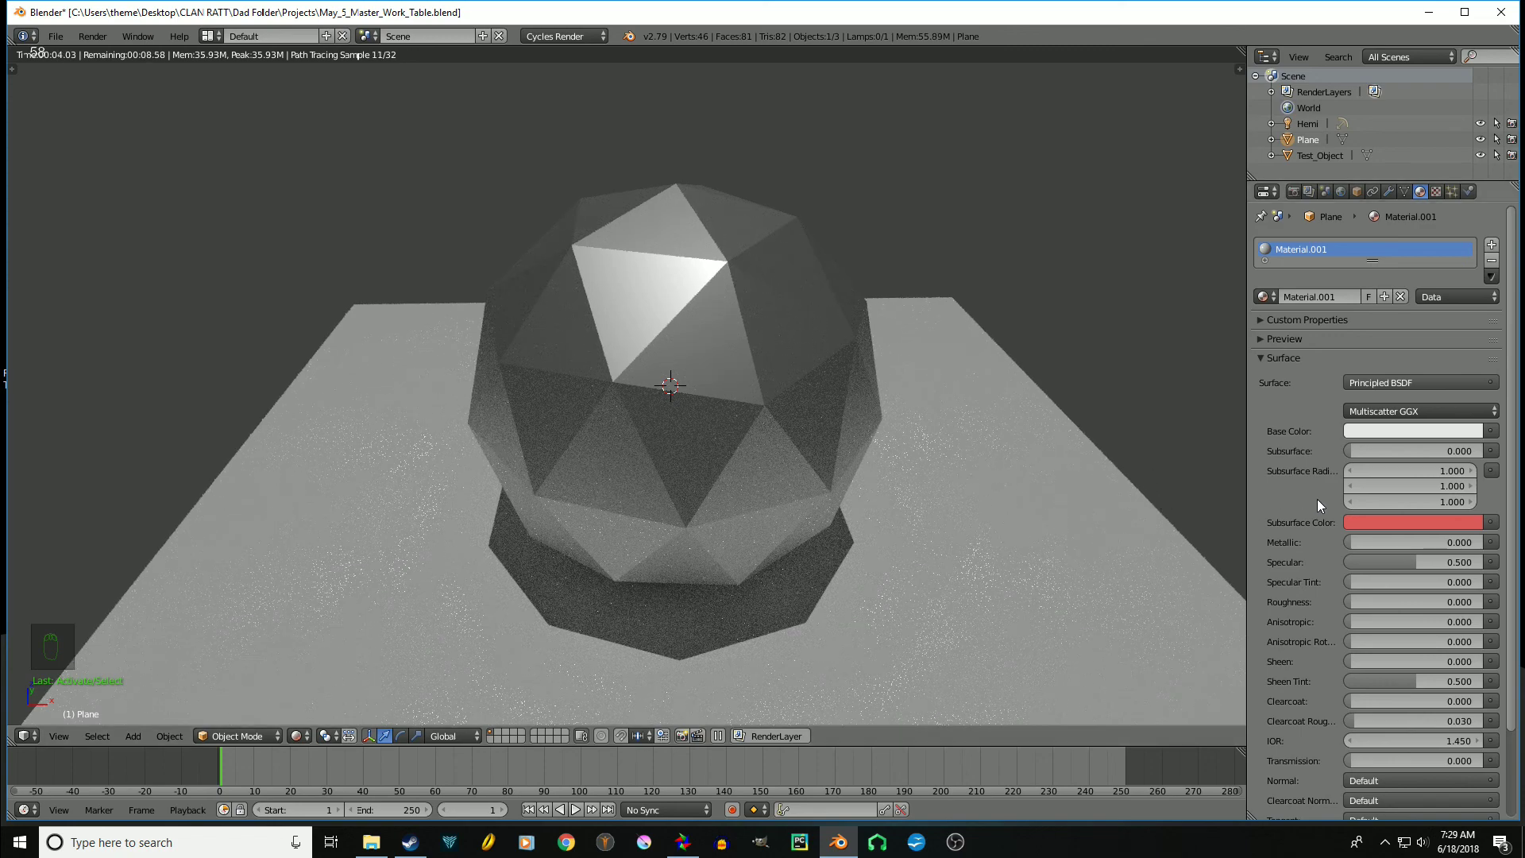
left_click(1393, 432)
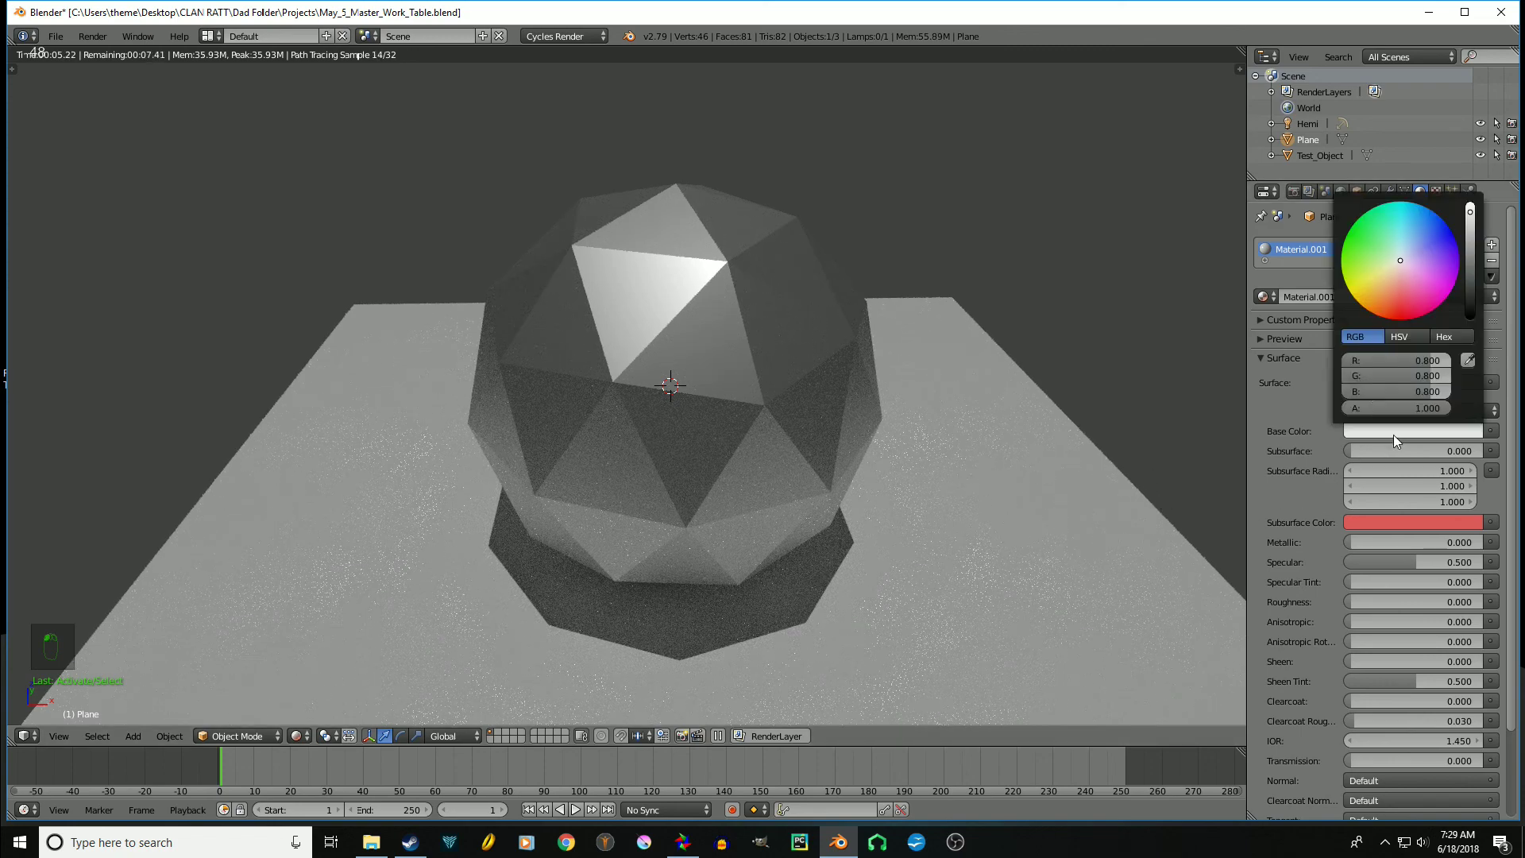
left_click(1427, 297)
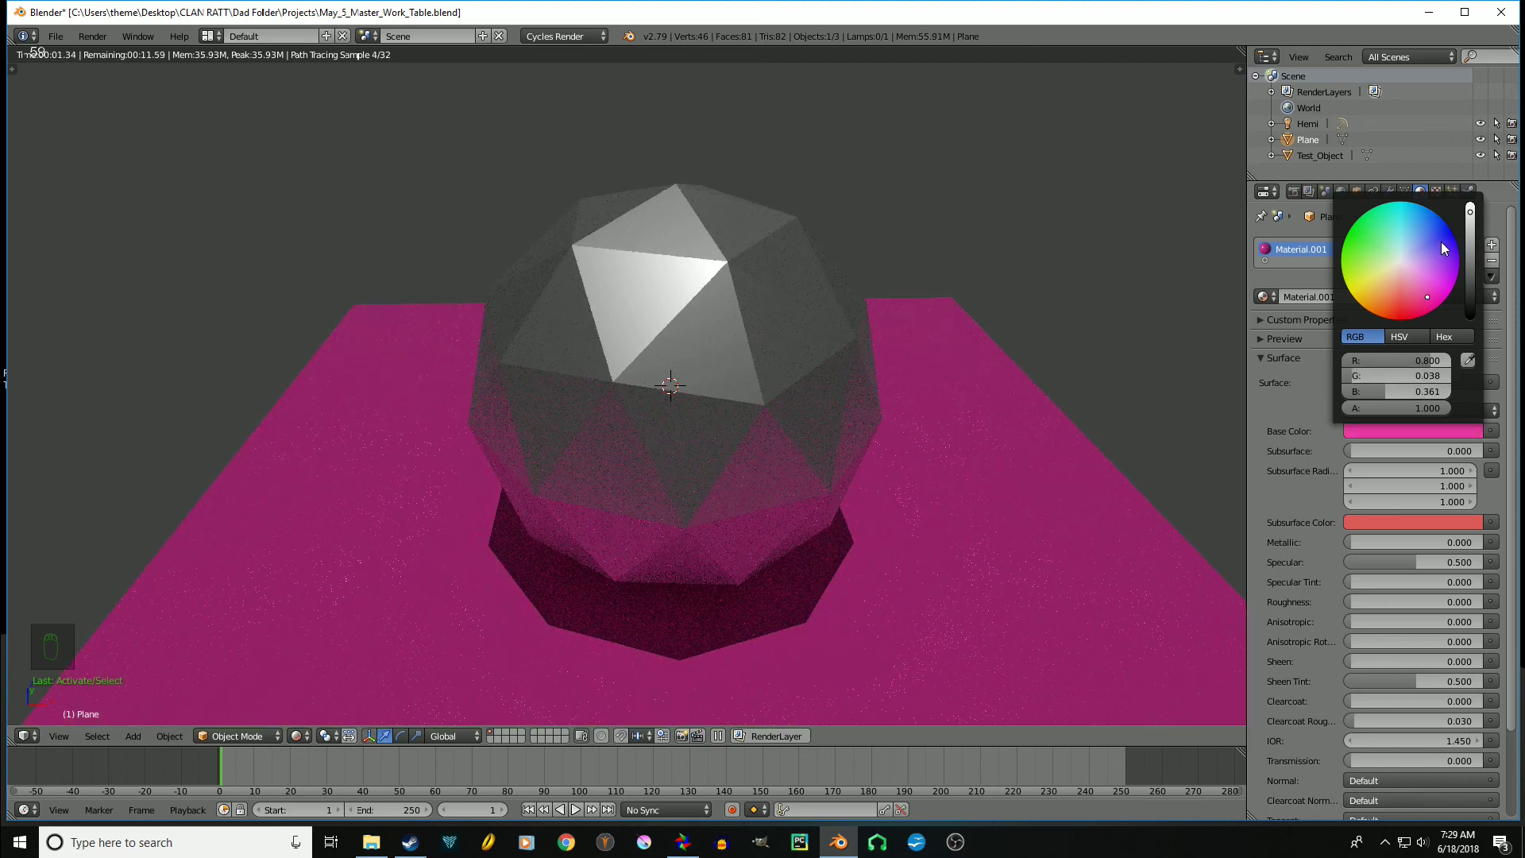
left_click(1441, 243)
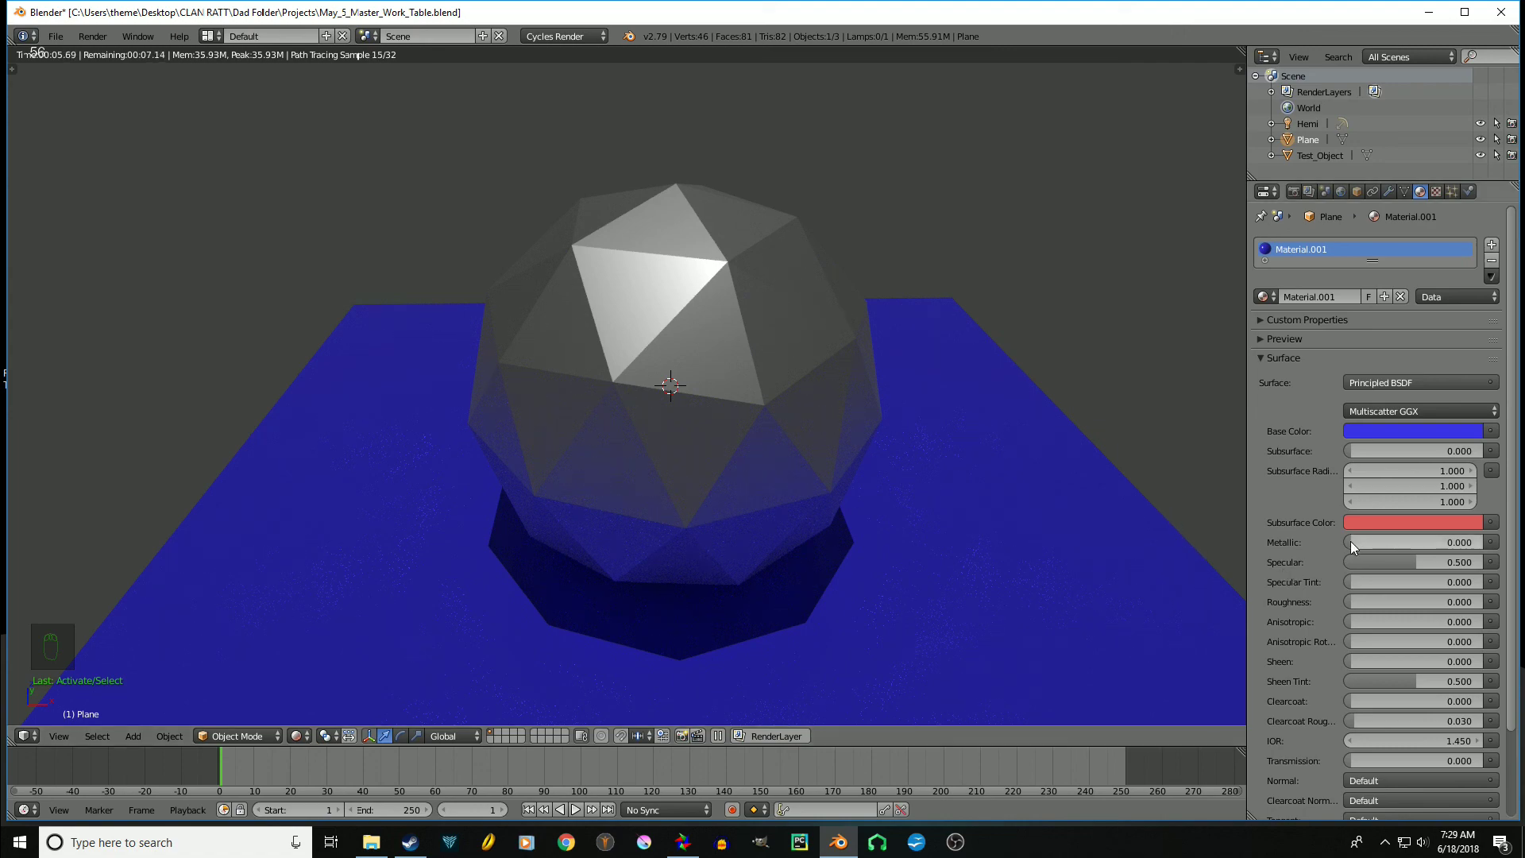
Try Metallic at 1.000 on the plane's material and return it to 0.000
left_click_drag(1348, 542, 1484, 542)
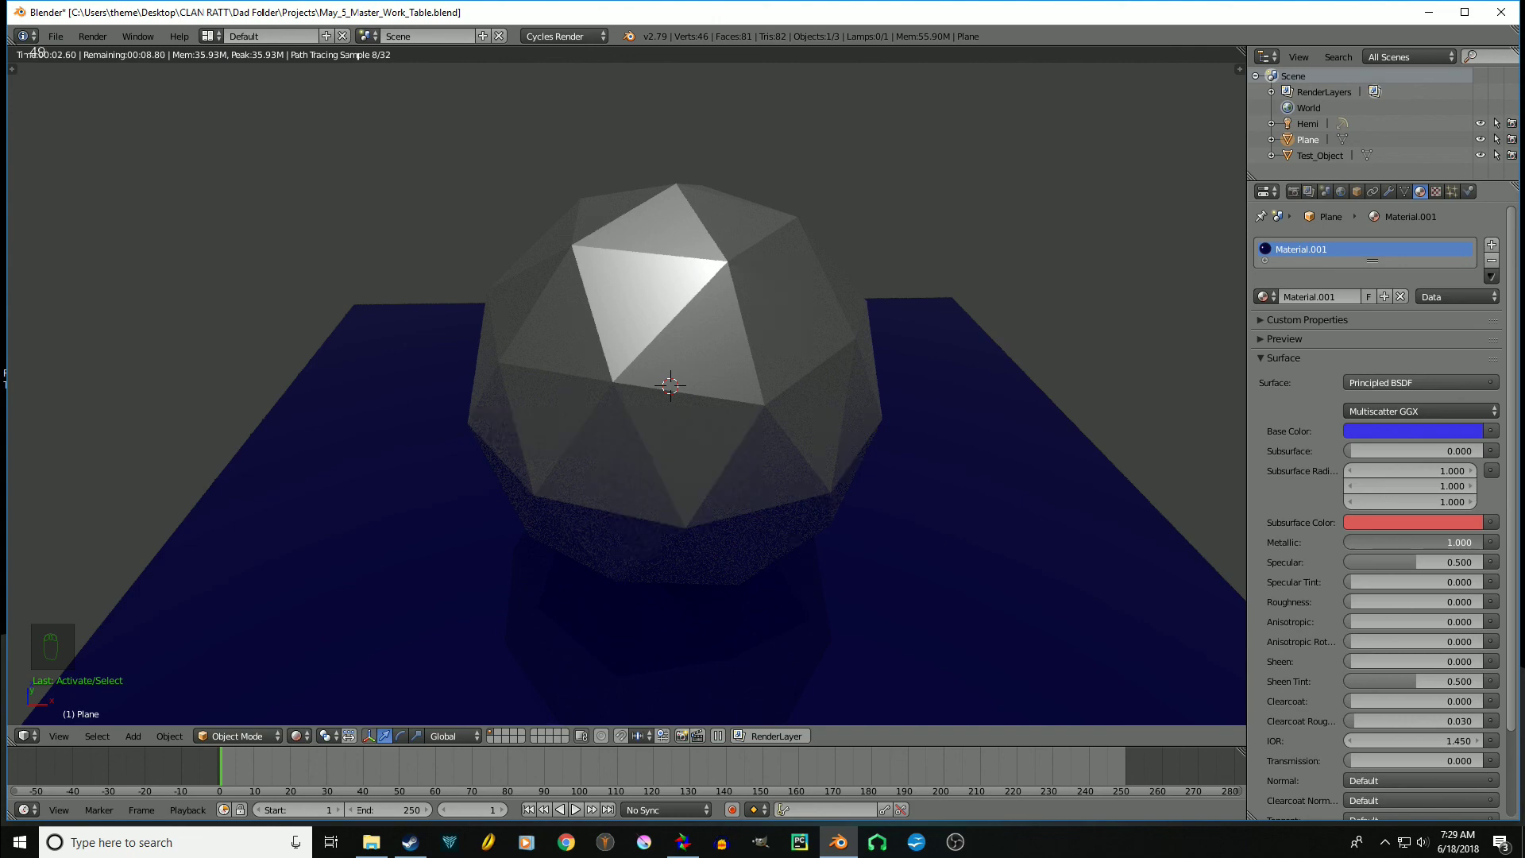
left_click_drag(1477, 542, 1350, 542)
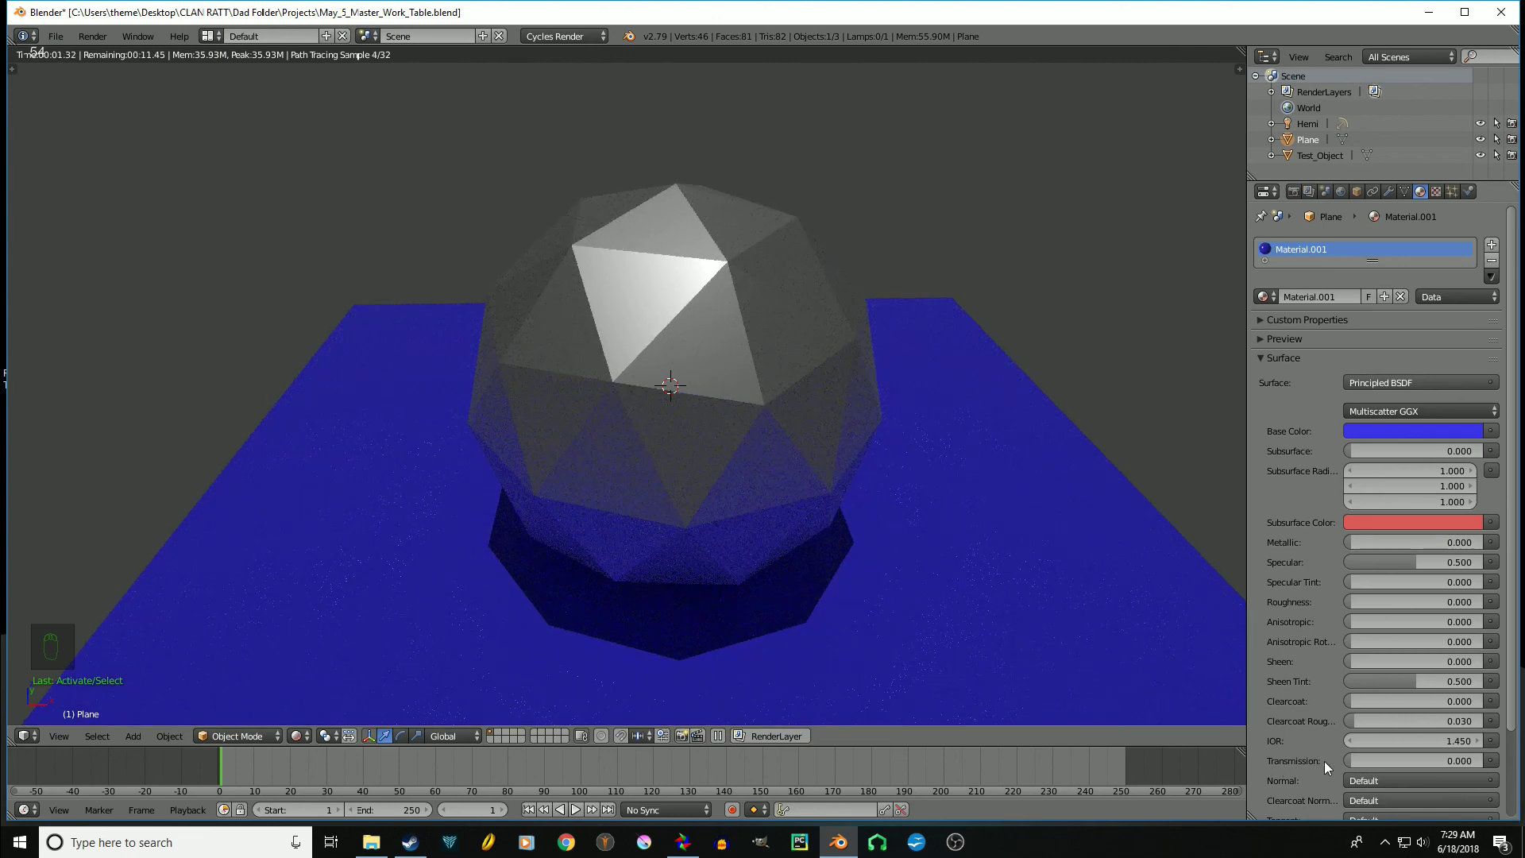
mouse_move(1347, 761)
left_mouse_down()
mouse_move(1413, 761)
mouse_move(1349, 761)
left_mouse_up()
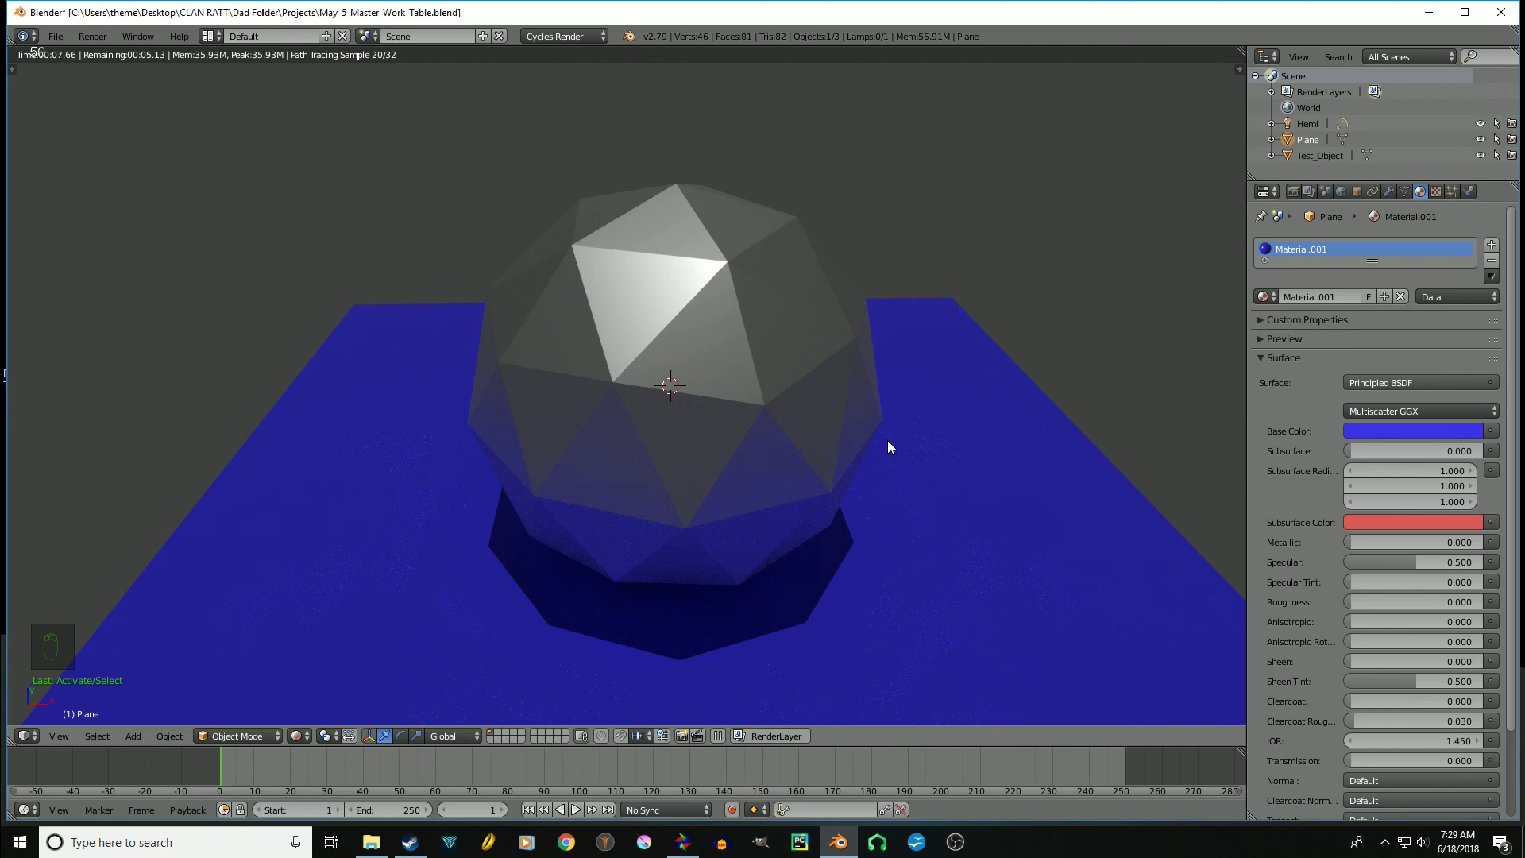
Switch the viewport back to solid shading and rename Test_Object's material as Metallic01
key("shift+z")
right_click(737, 294)
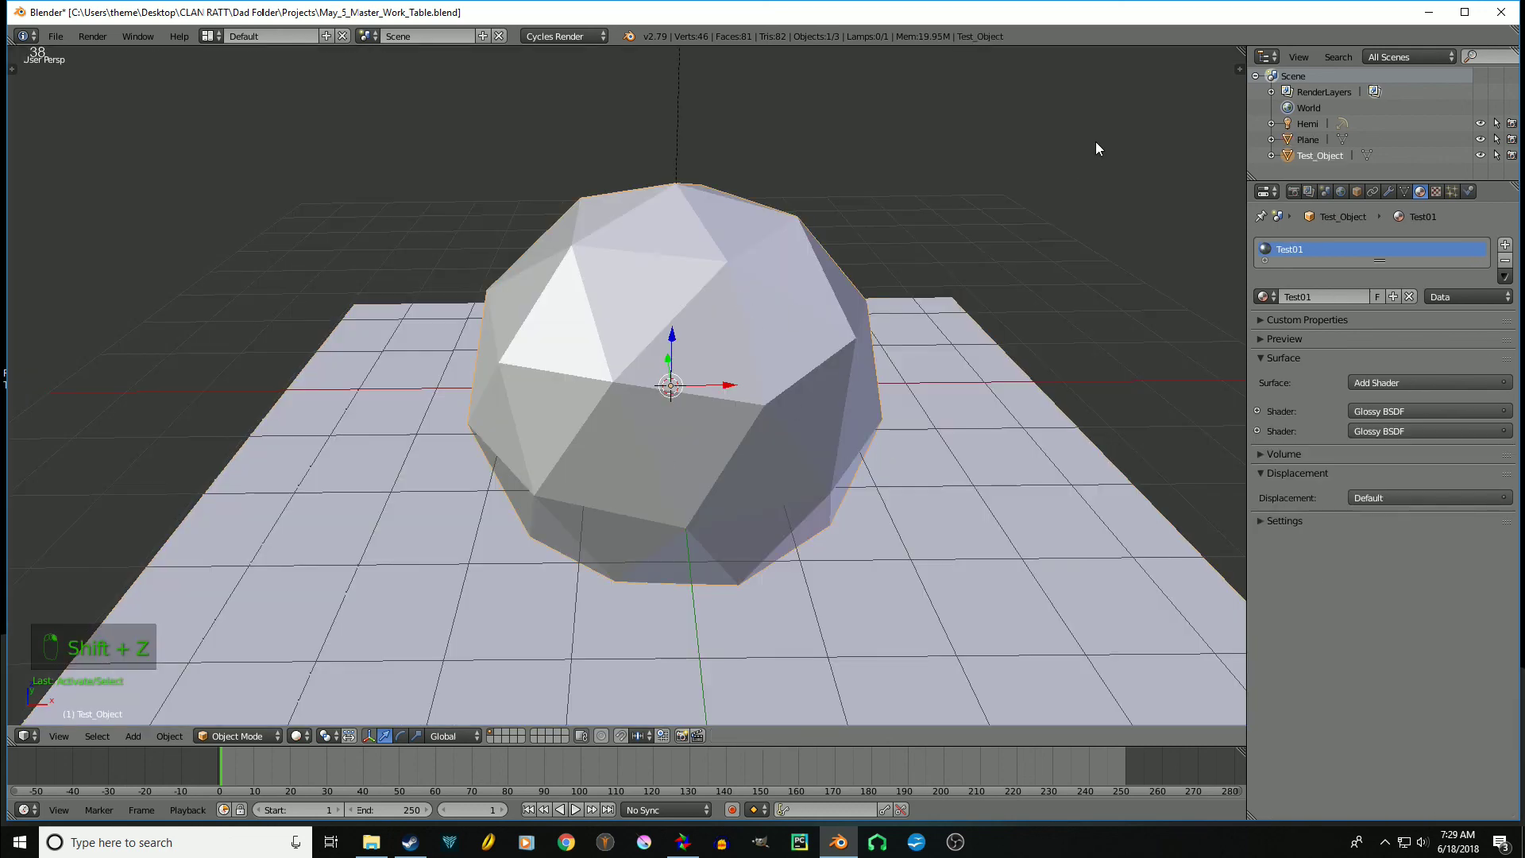
left_click(1358, 192)
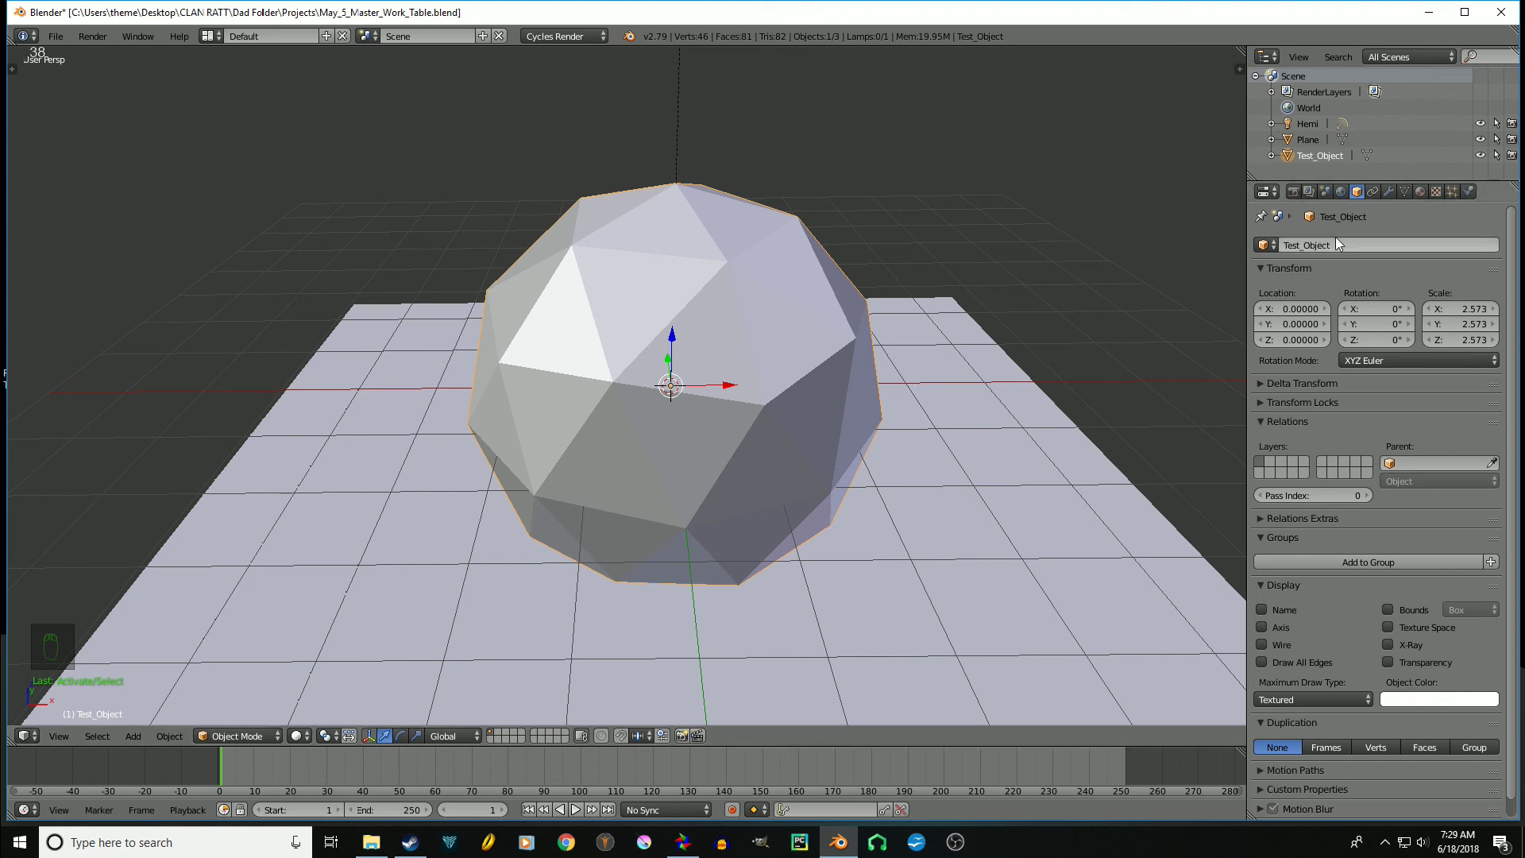
left_click(1422, 193)
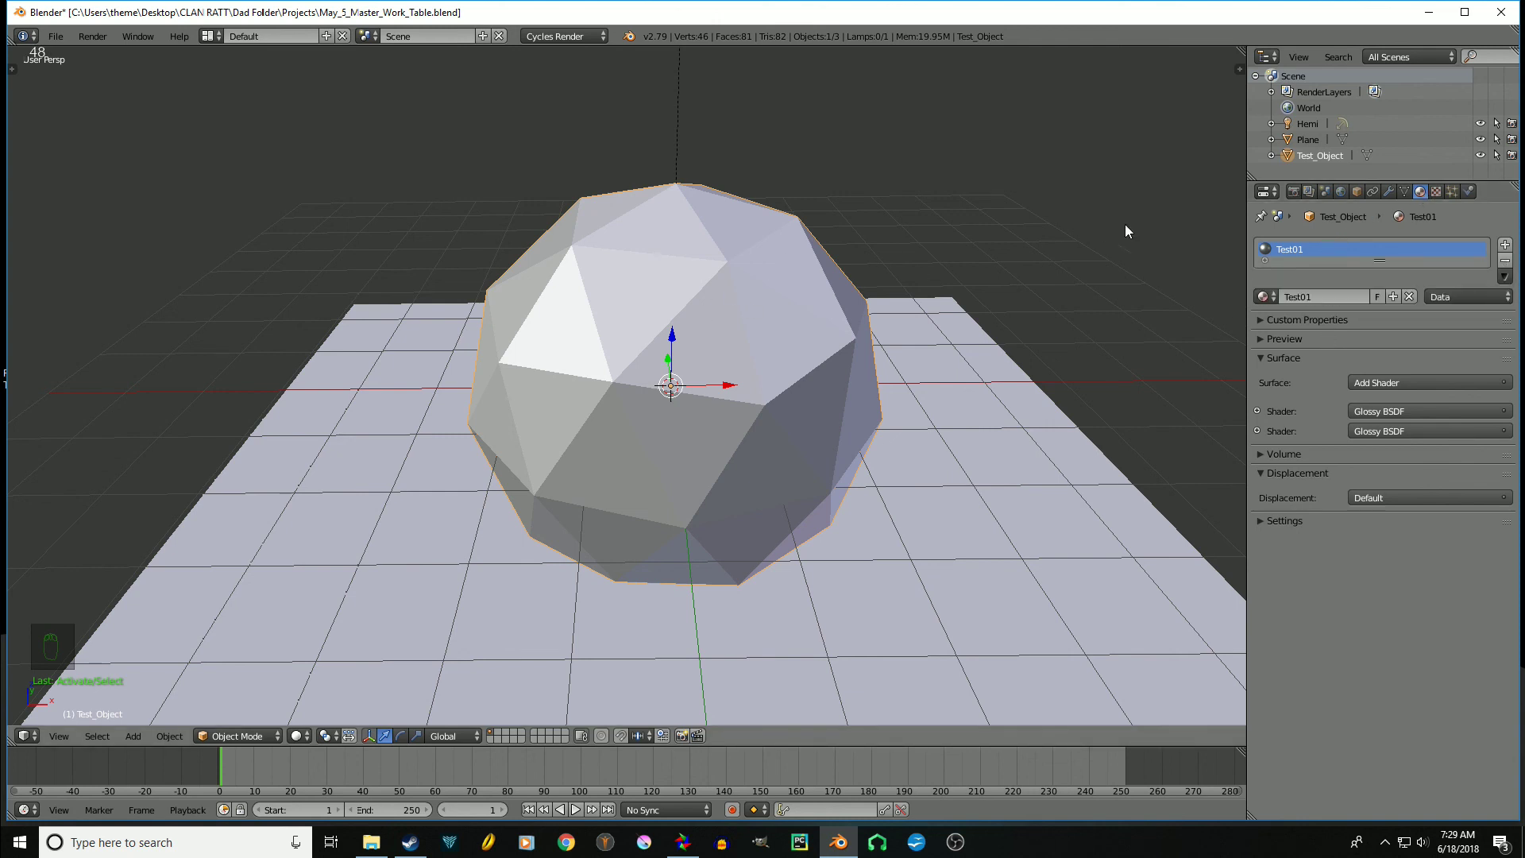
double_click(1301, 254)
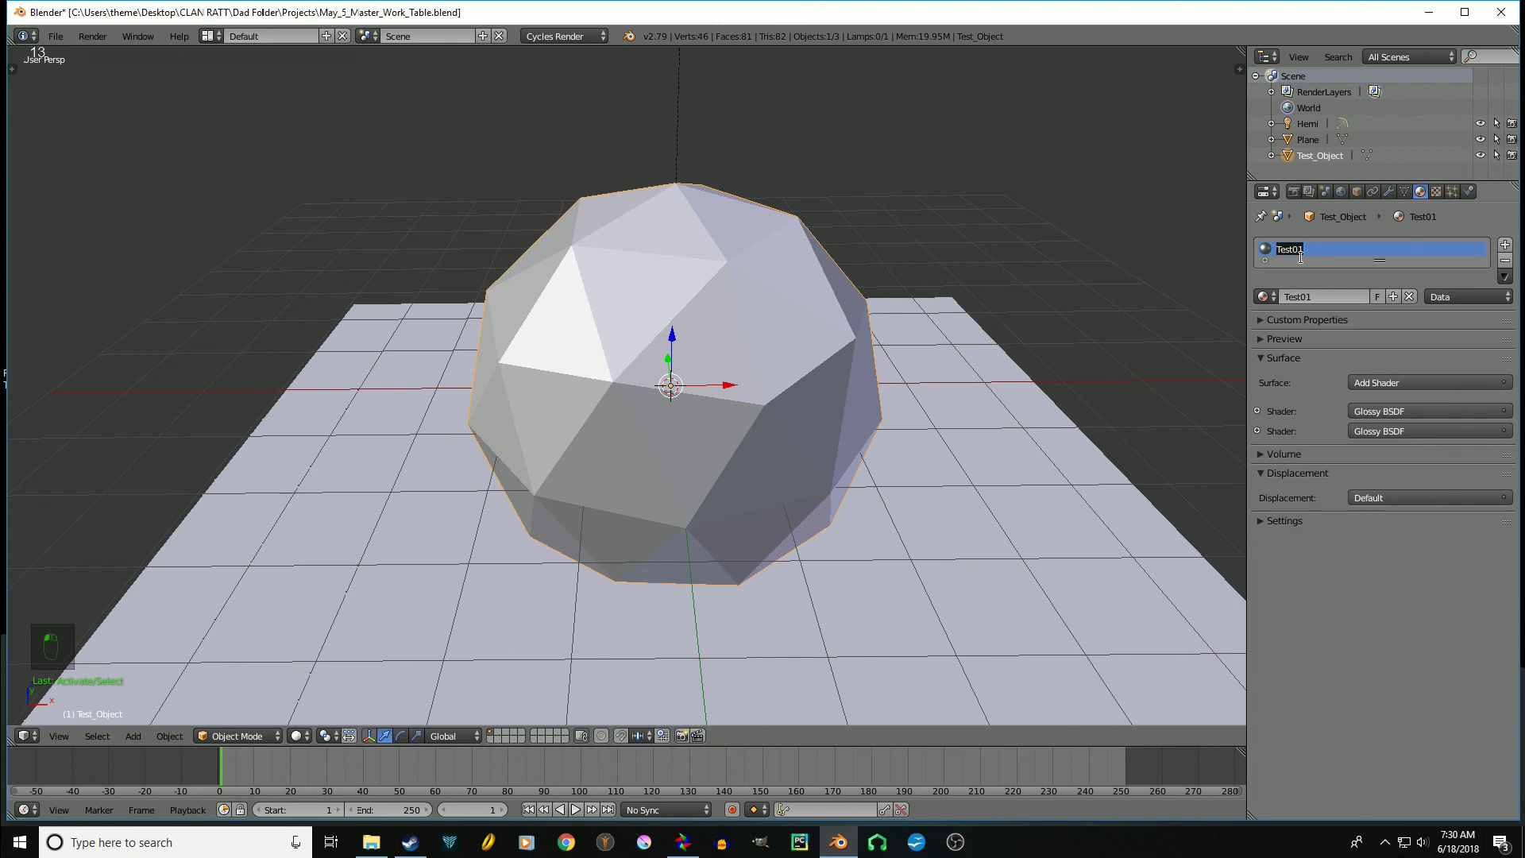
type("Metallic")
Add a cube outside the plane and move it along the X axis onto the plane next to the faceted ball
right_click(1022, 443)
scroll(833, 445, "down", 5)
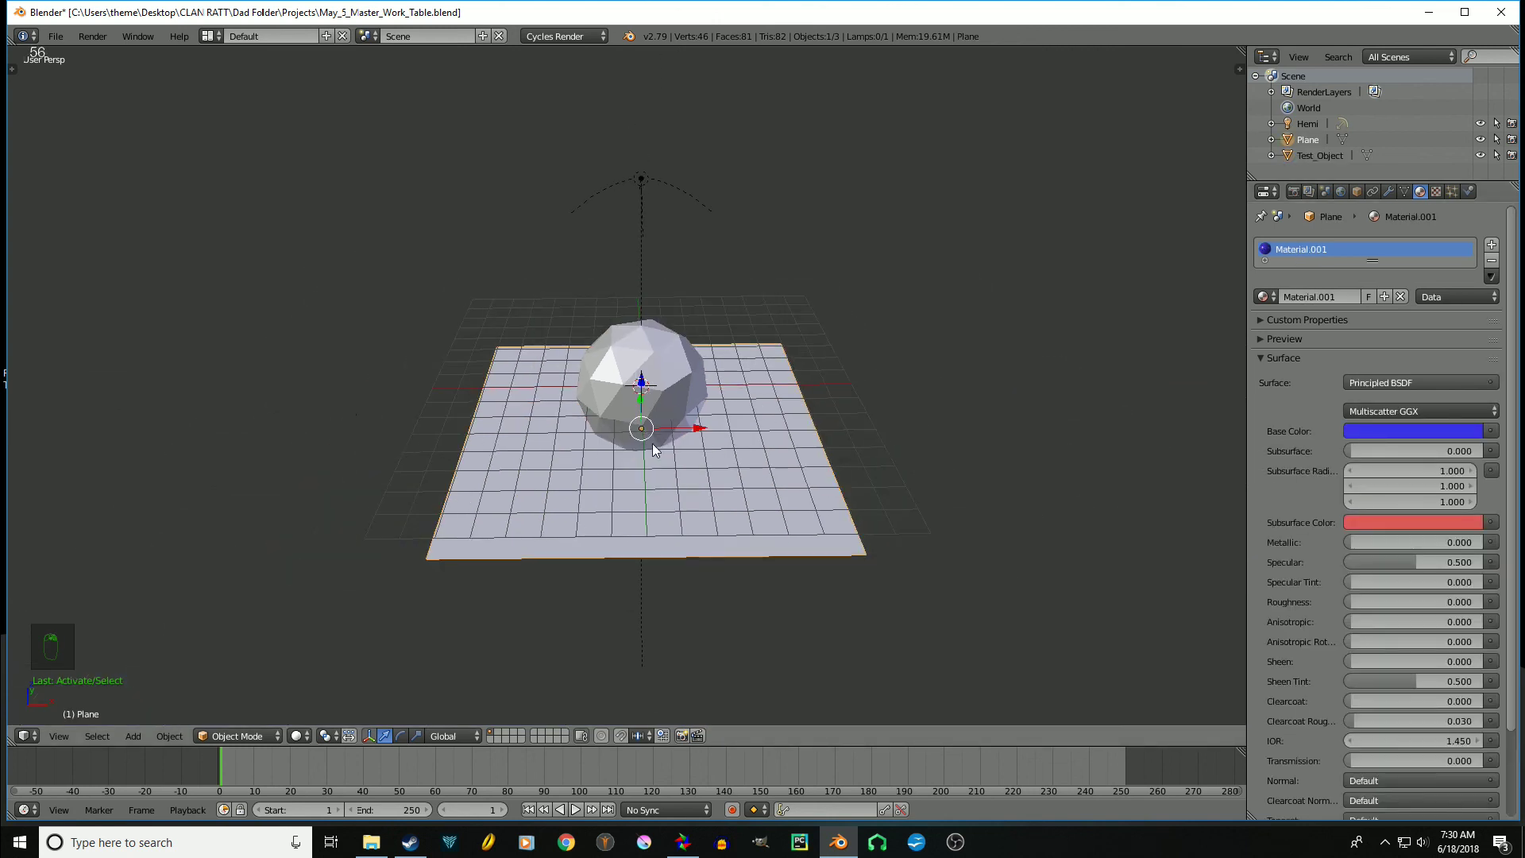
key("shift+a")
mouse_move(326, 400)
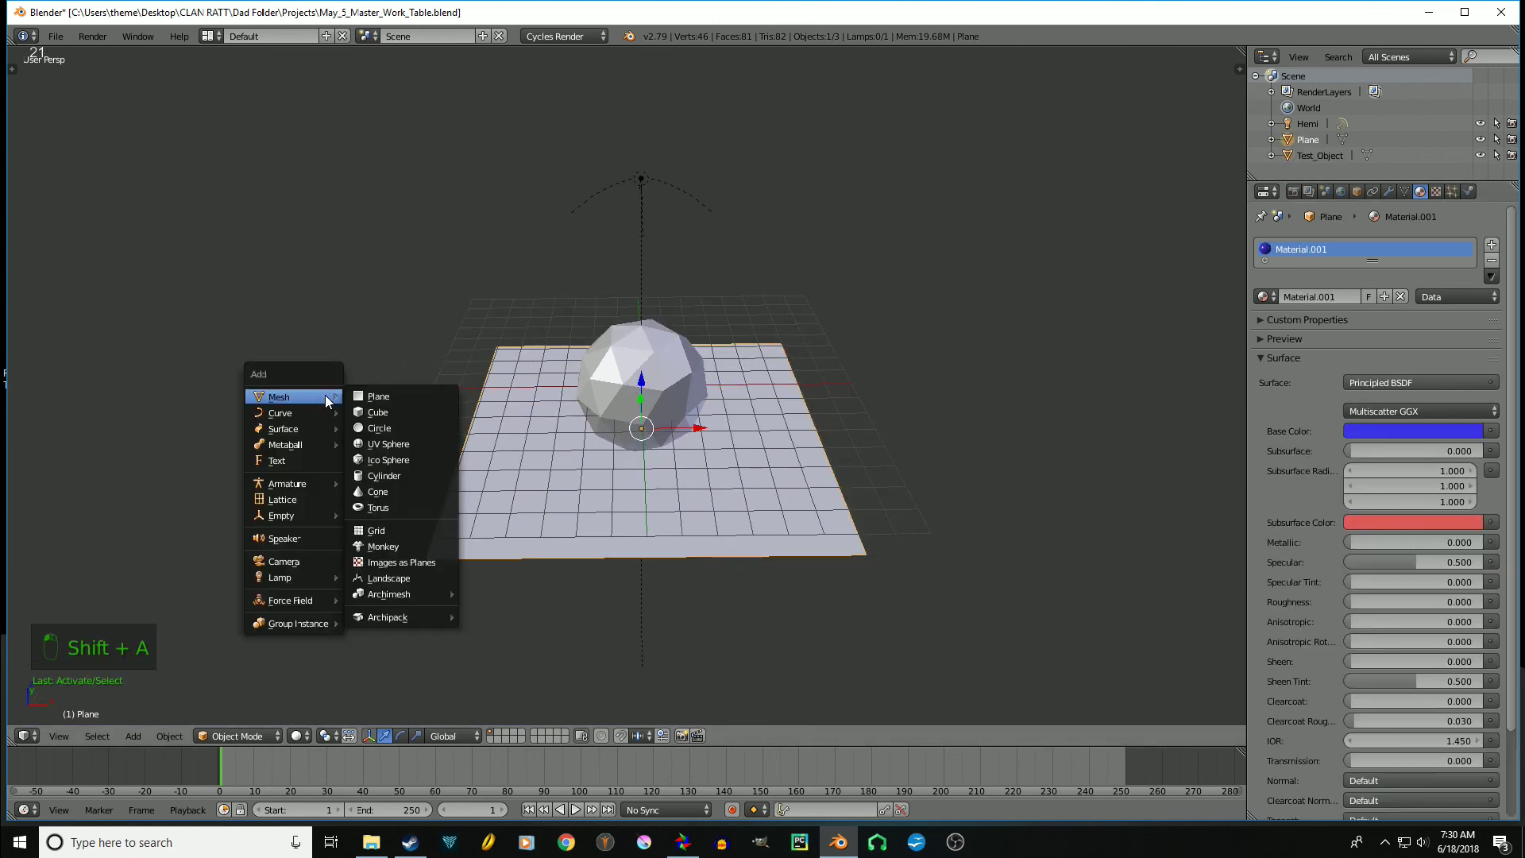
left_click(388, 411)
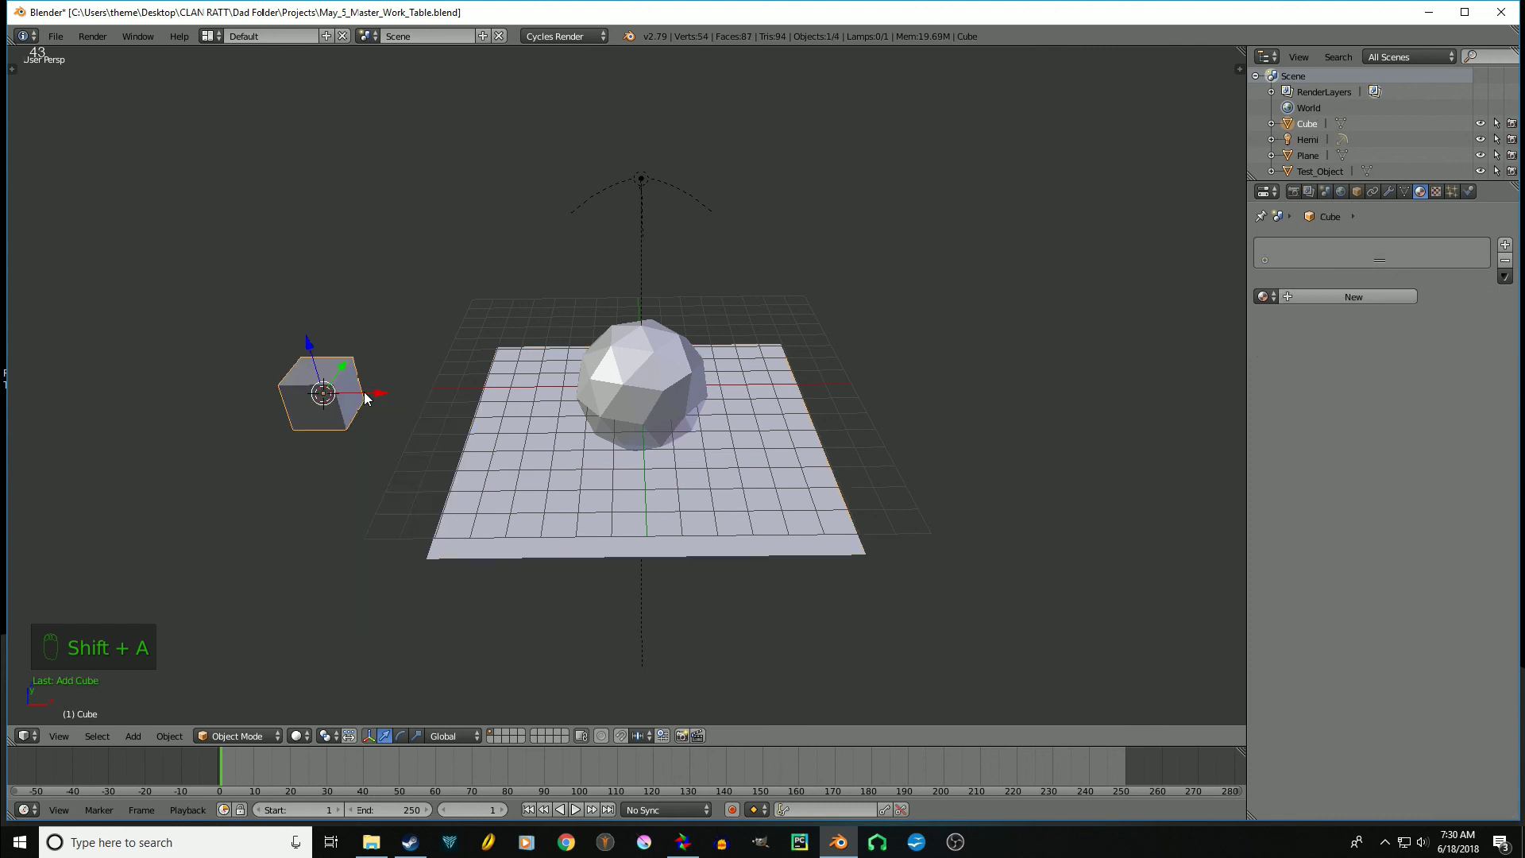
left_click_drag(365, 397, 592, 392)
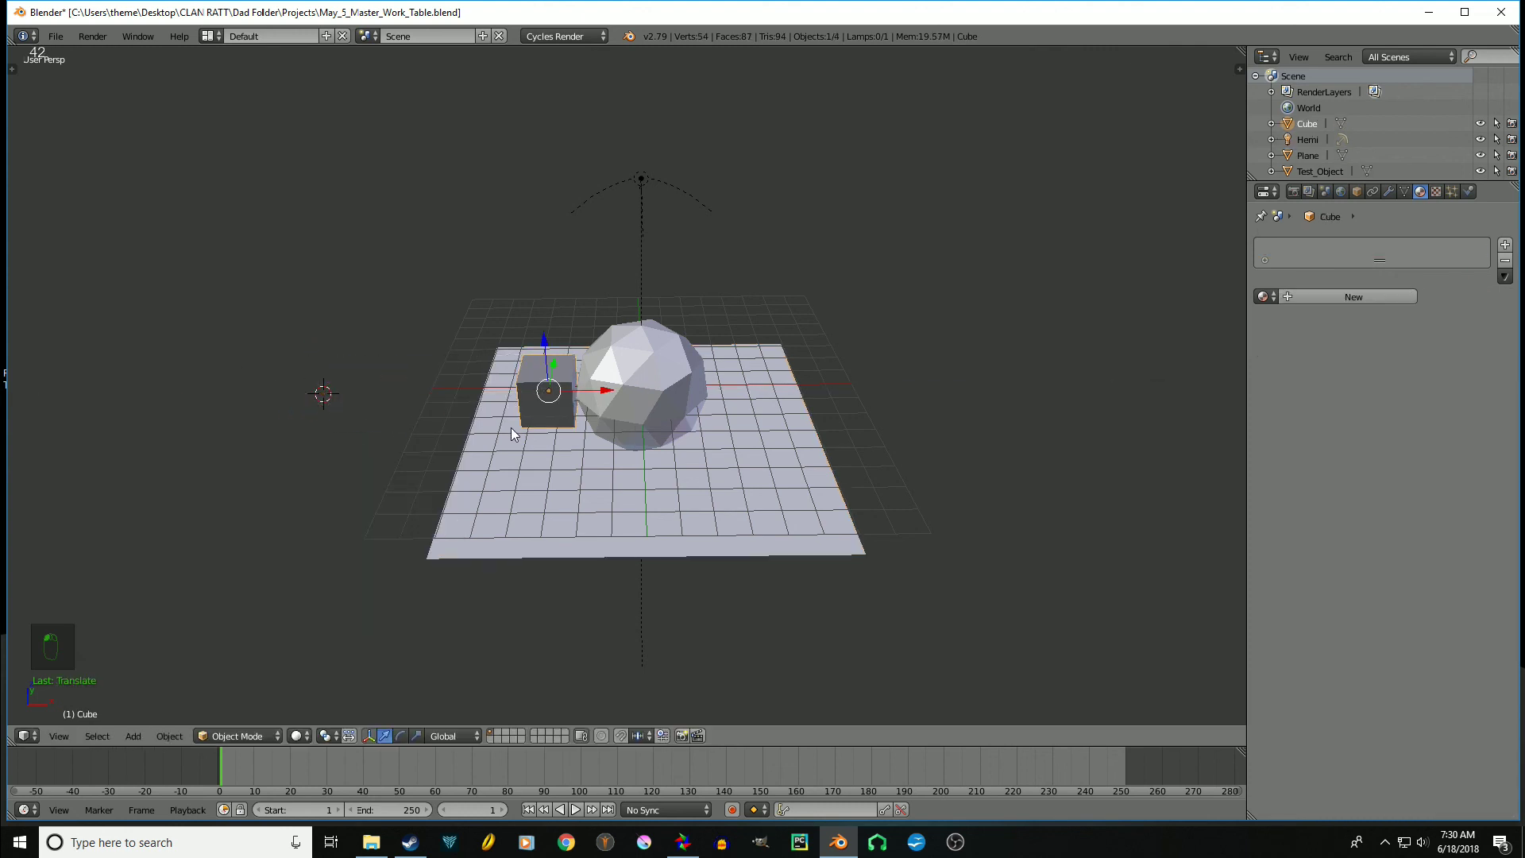
Assign the existing material Material.001 to the cube
scroll(512, 428, "up", 3)
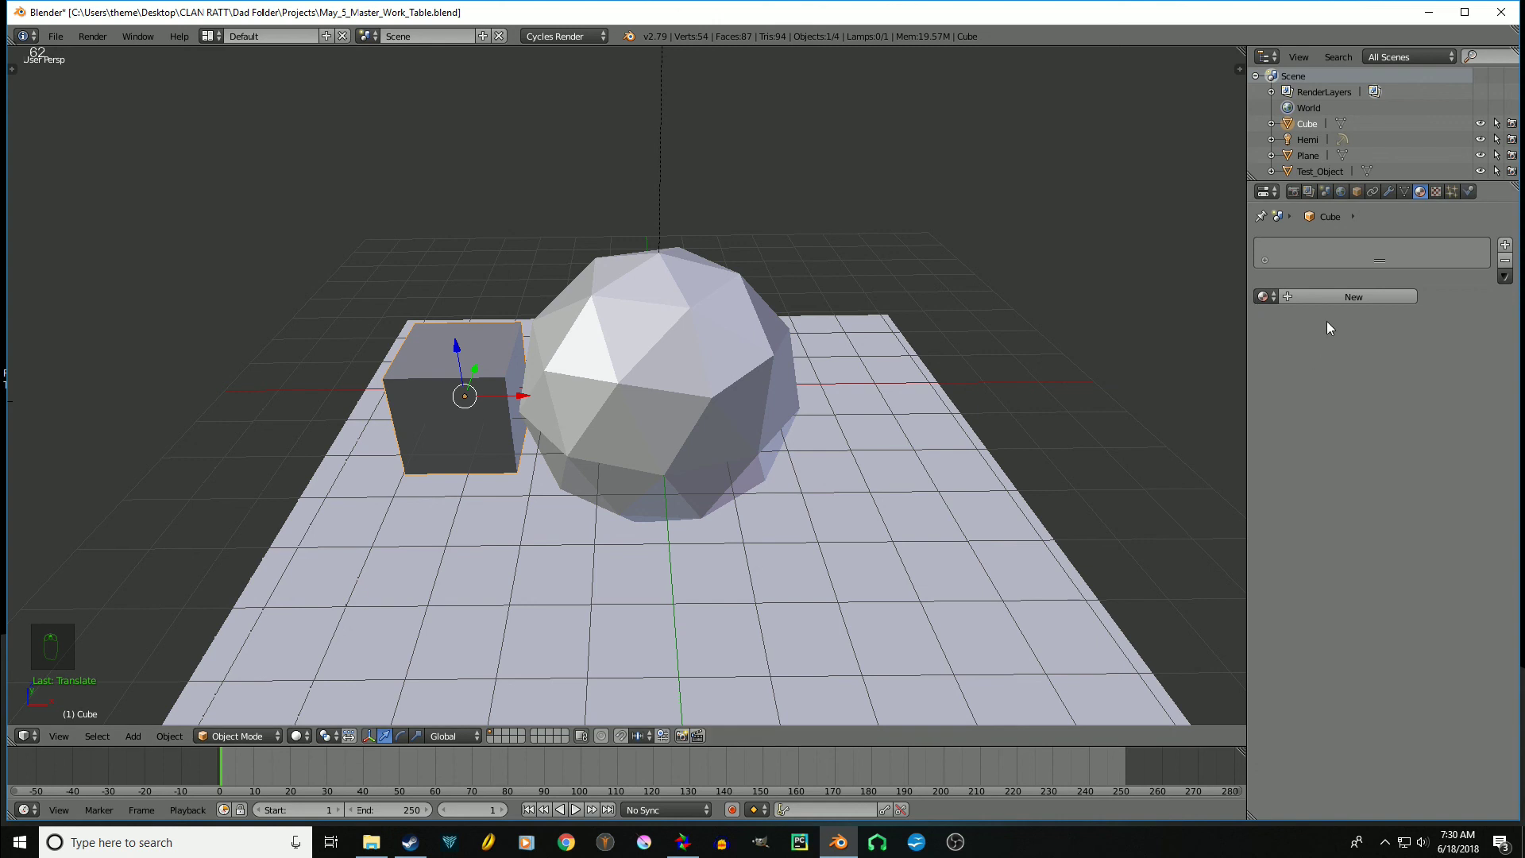
left_click(1263, 298)
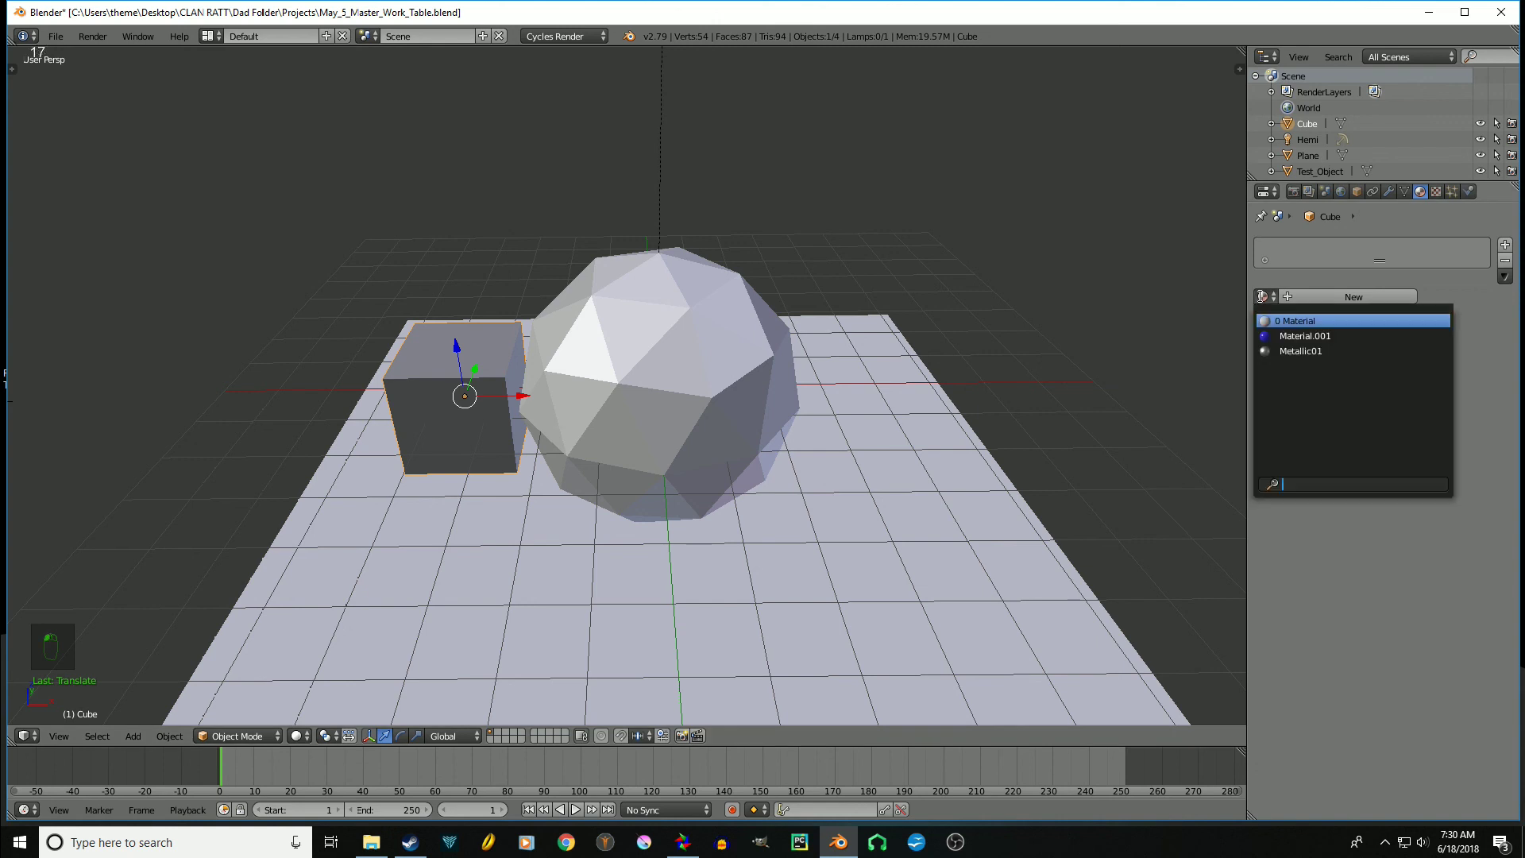
left_click(1319, 337)
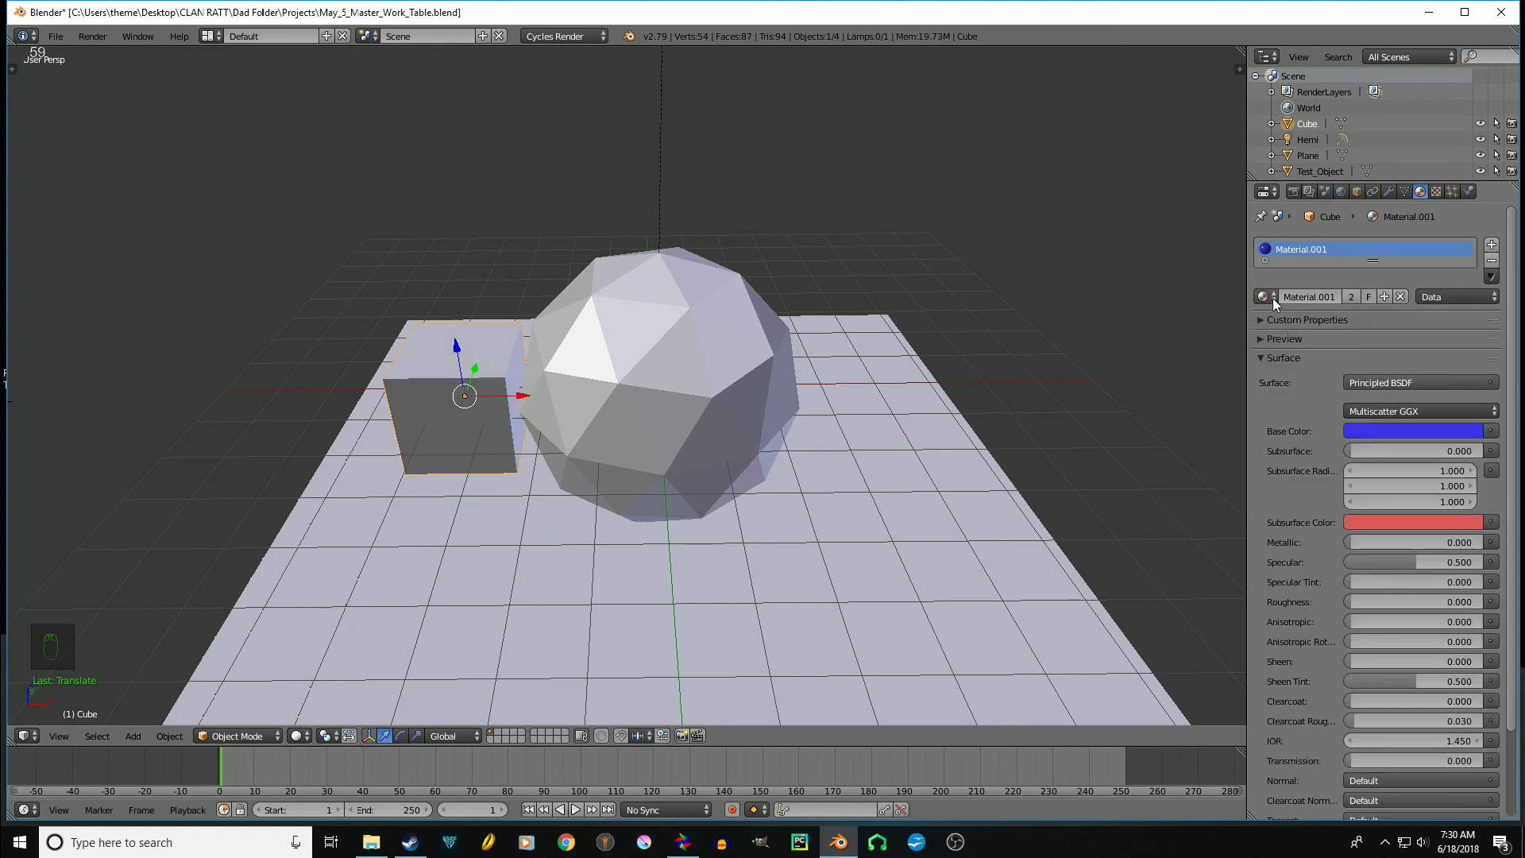
Switch the cube's material to the existing Metallic01, preview the scene in rendered shading and return to solid shading with the plane selected
left_click(1271, 298)
left_click(1293, 355)
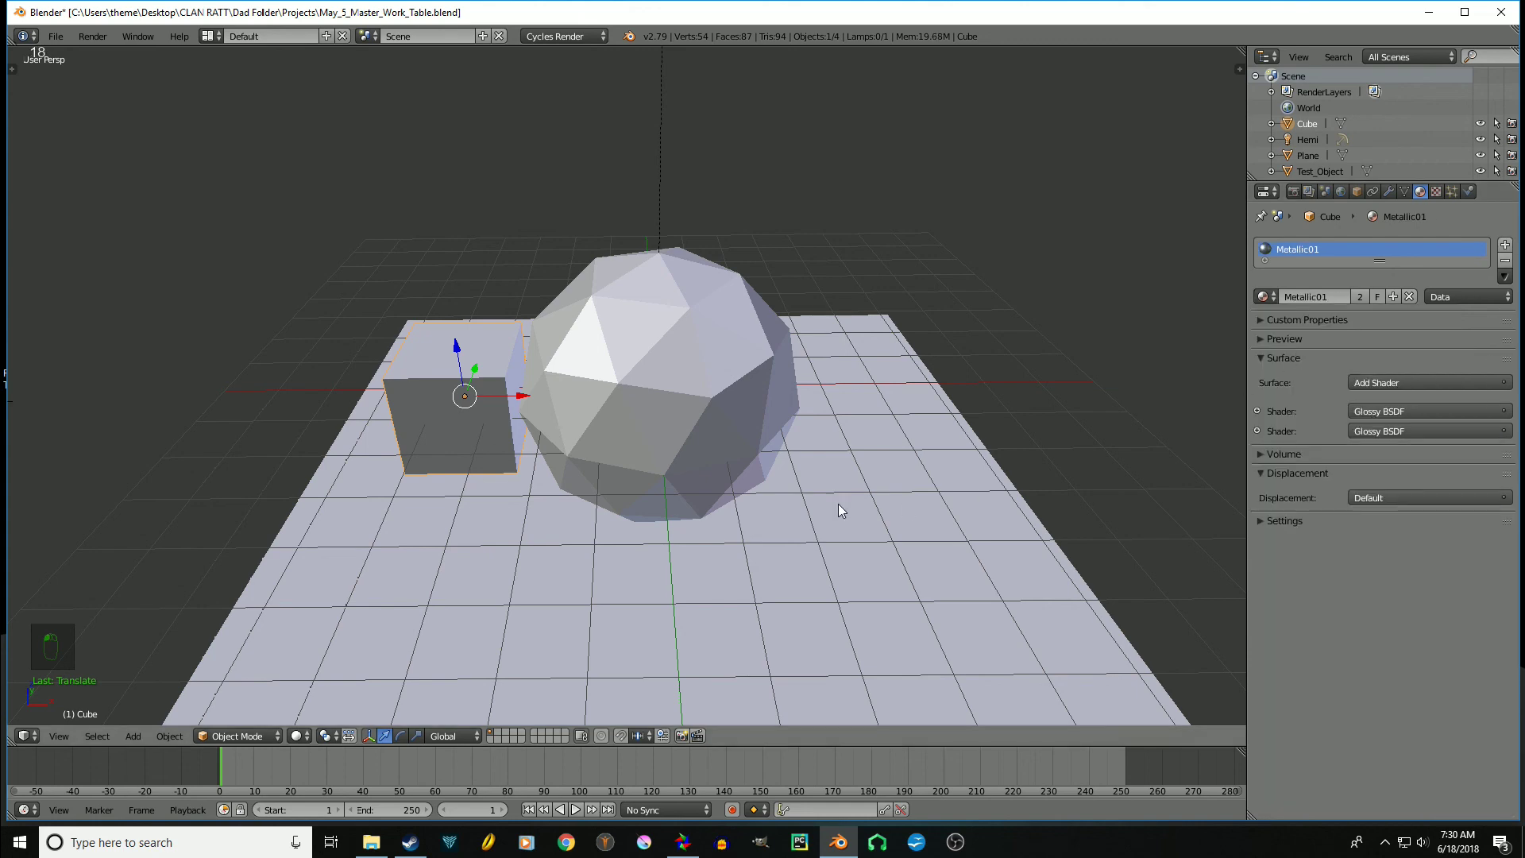
key("shift+z")
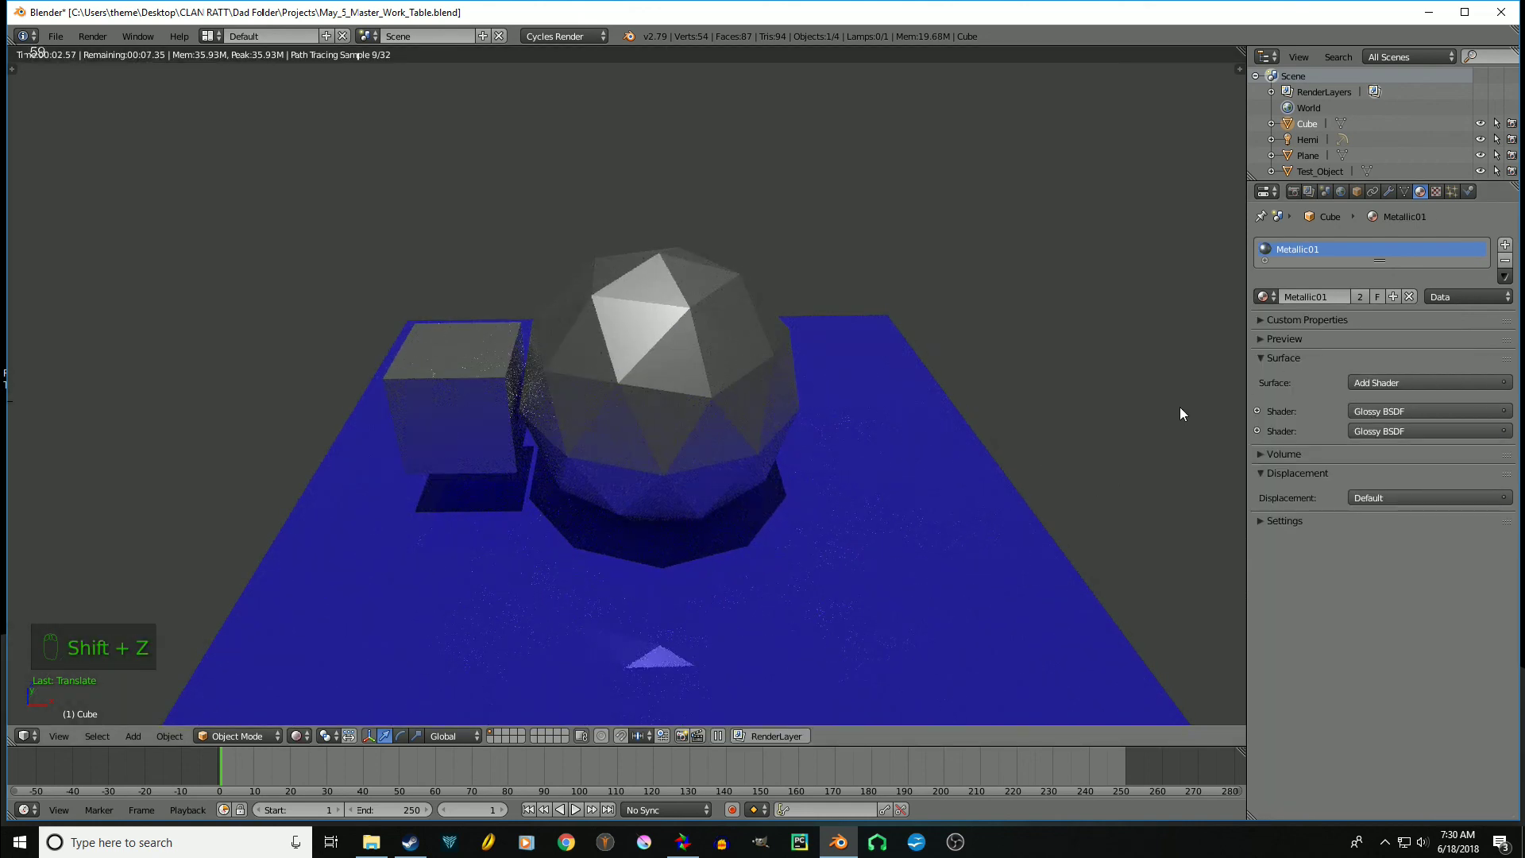
right_click(478, 403)
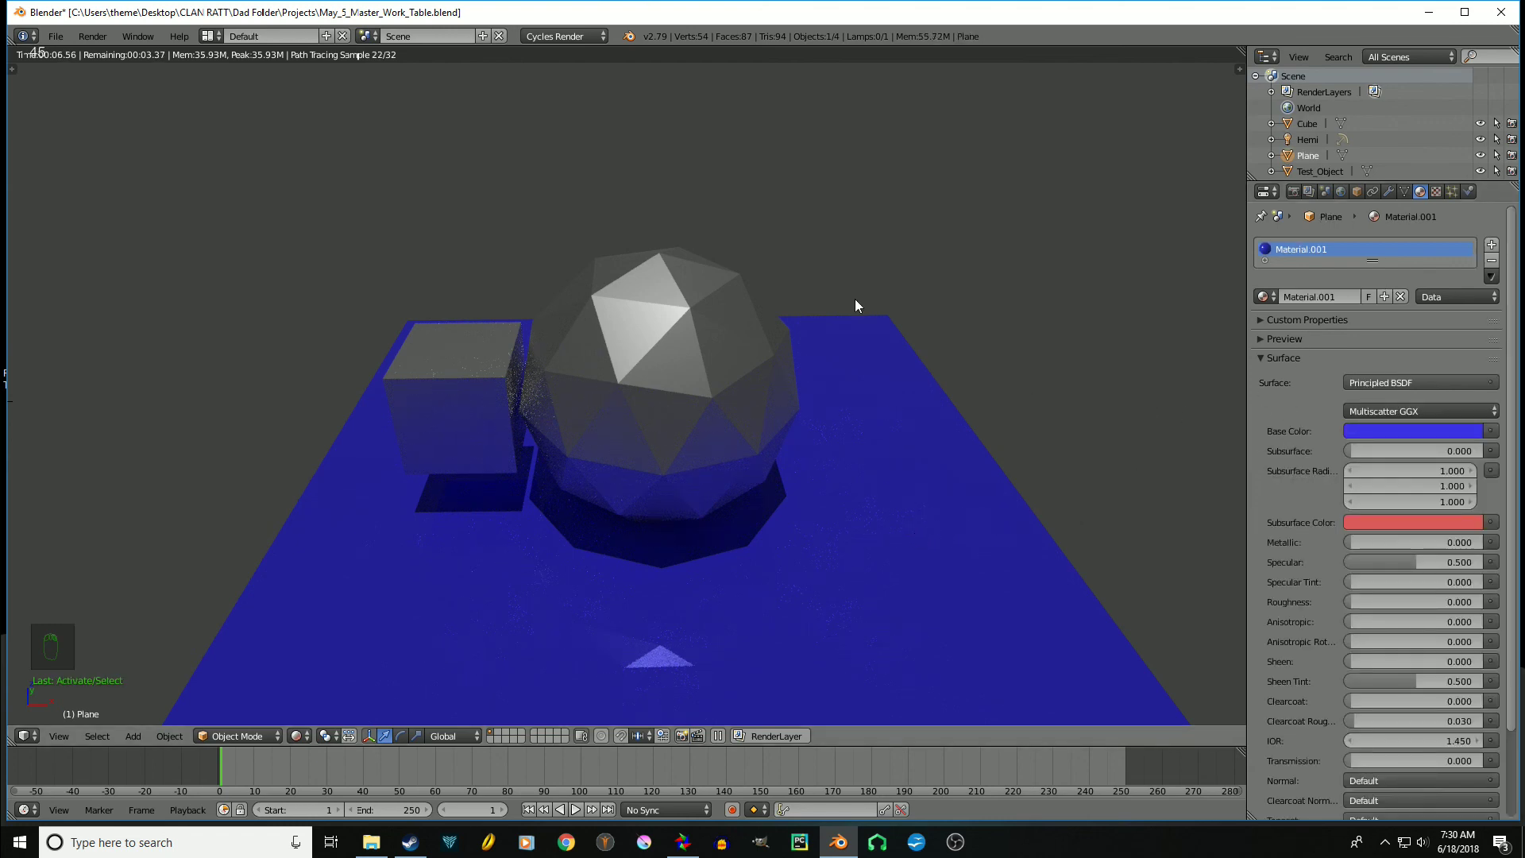
key("shift+z")
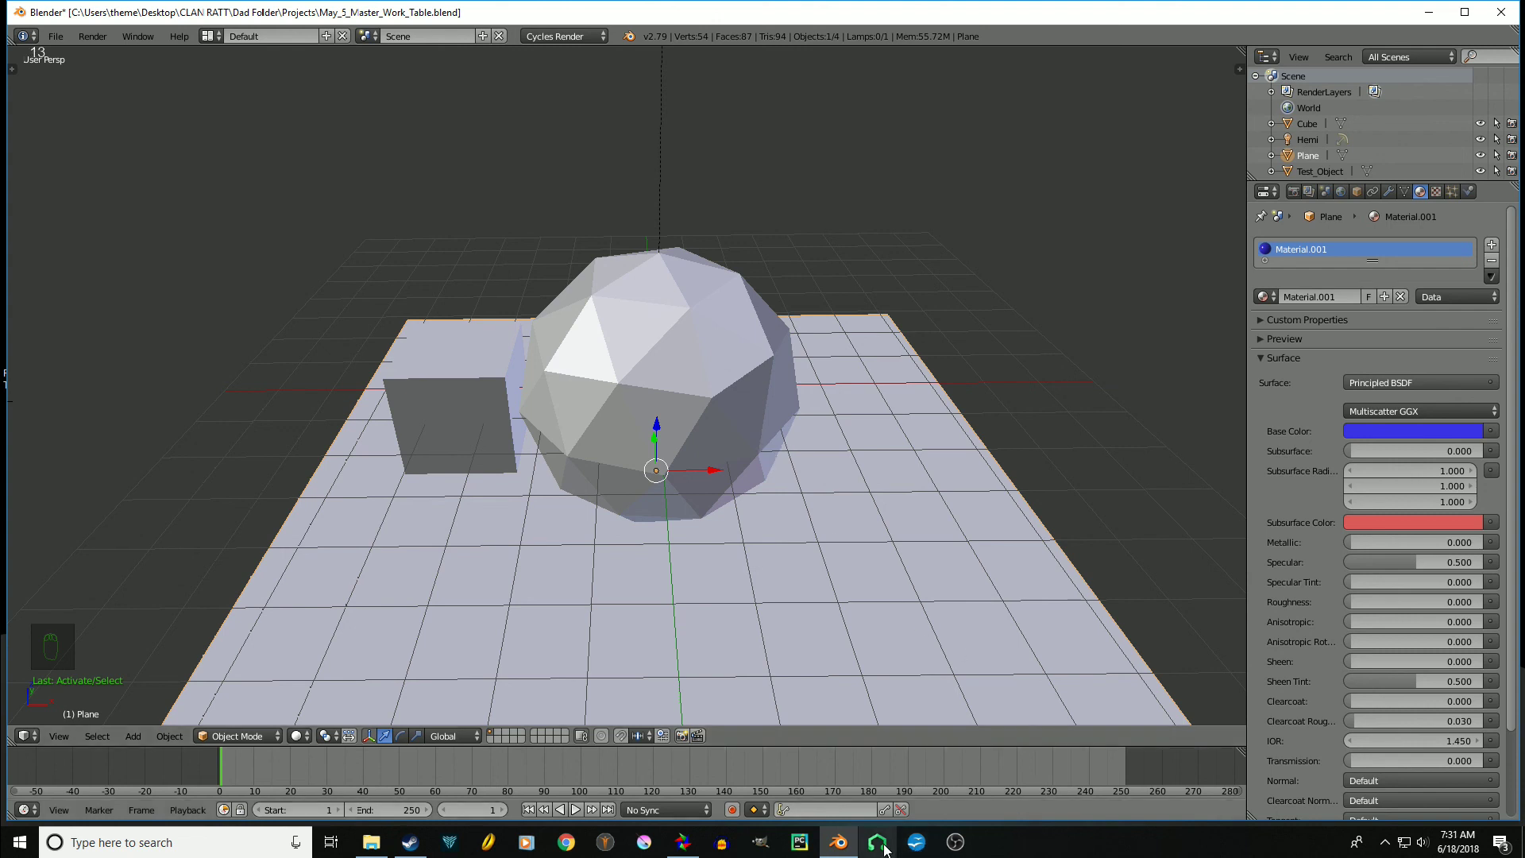
Rename the plane's material Material.001 as floor
mouse_move(839, 848)
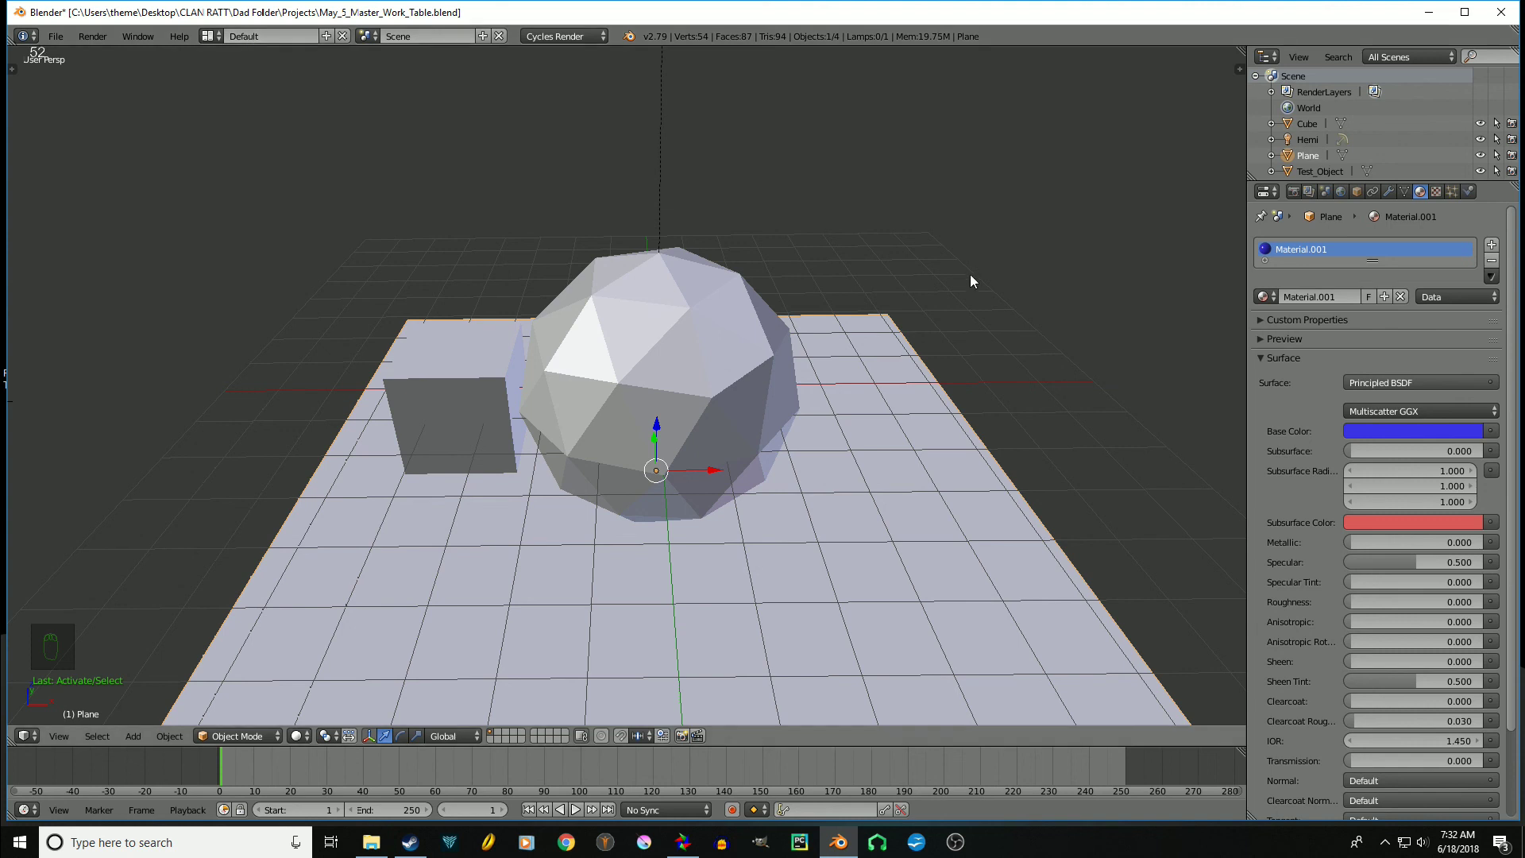
left_click(1356, 190)
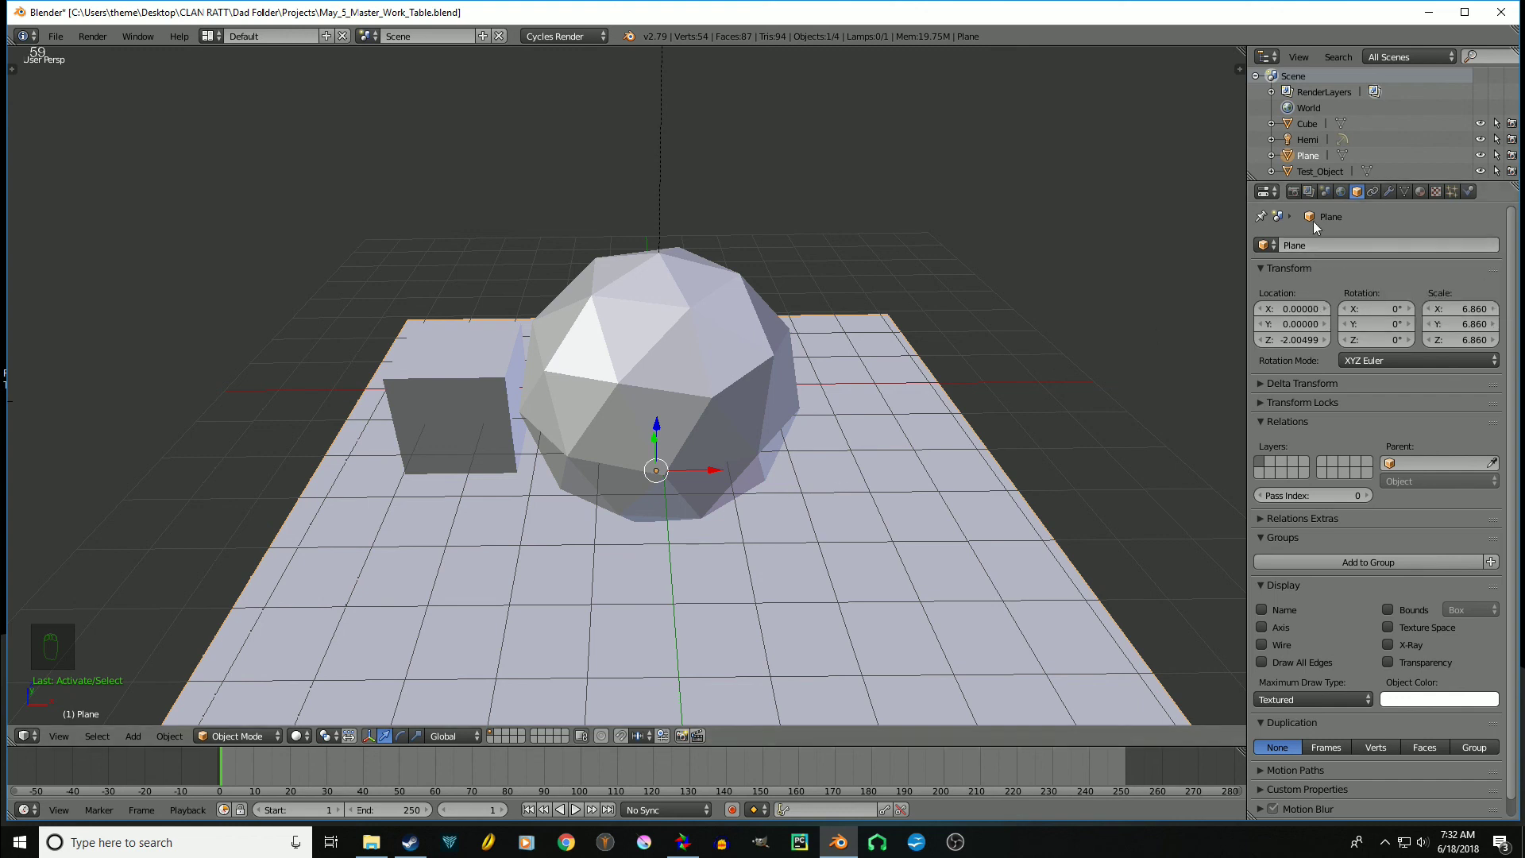
left_click(1421, 190)
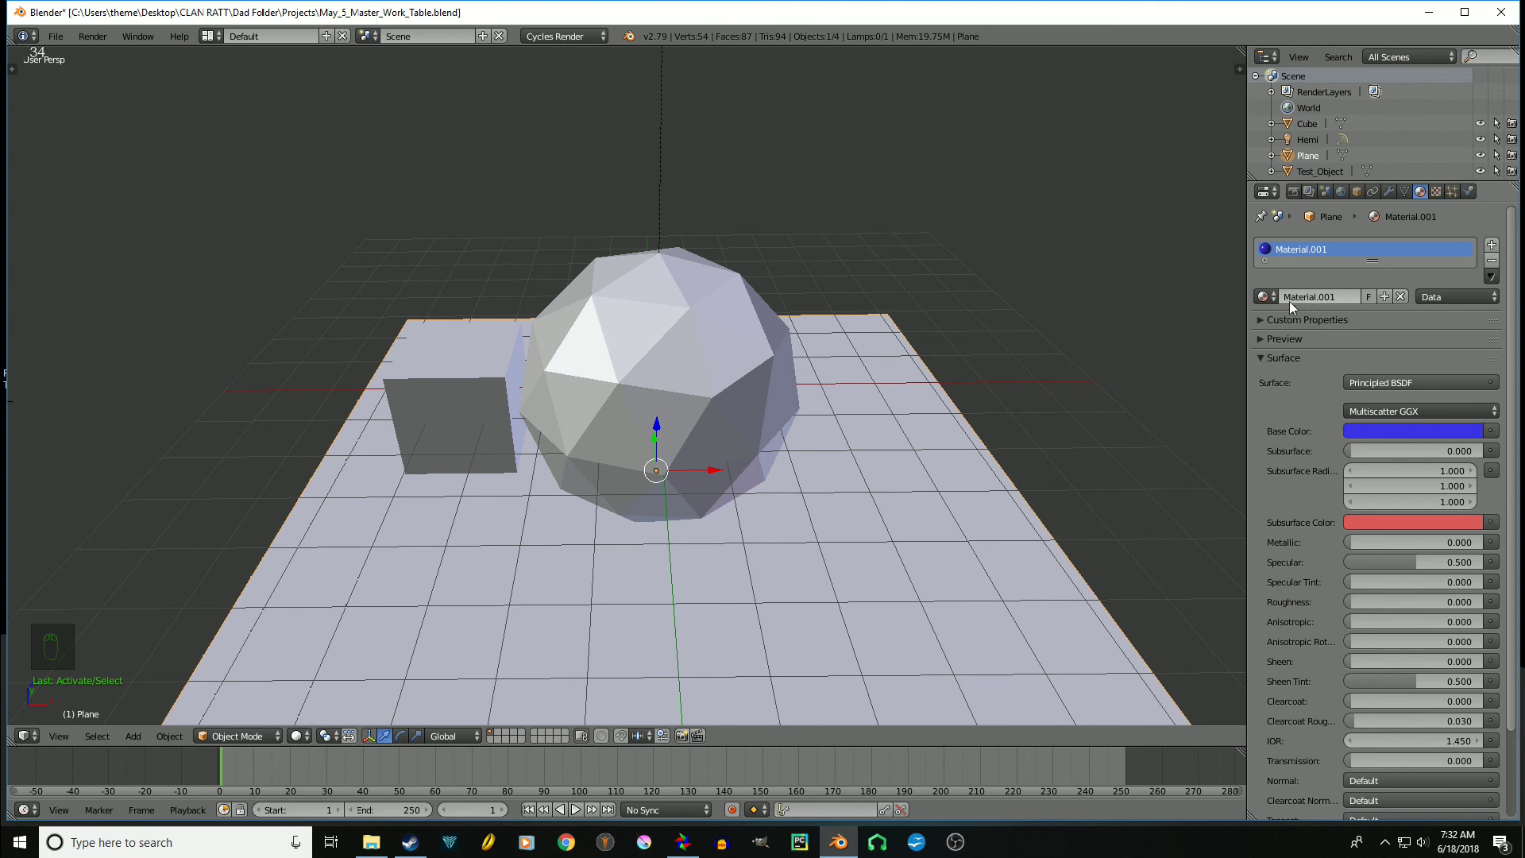
double_click(1334, 249)
type("floor")
key("Return")
left_click(1452, 192)
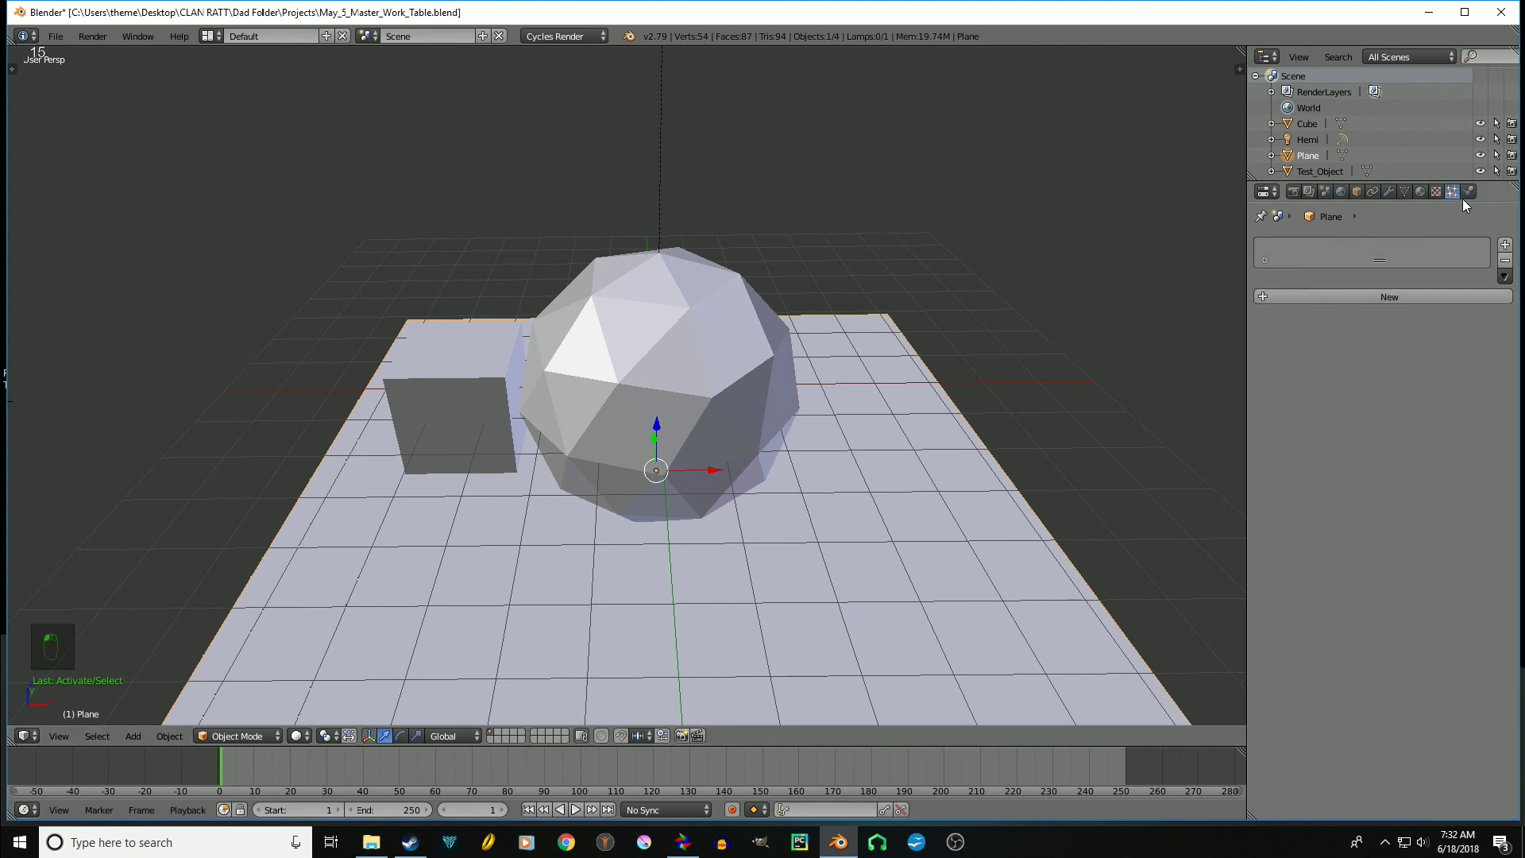
left_click(1468, 192)
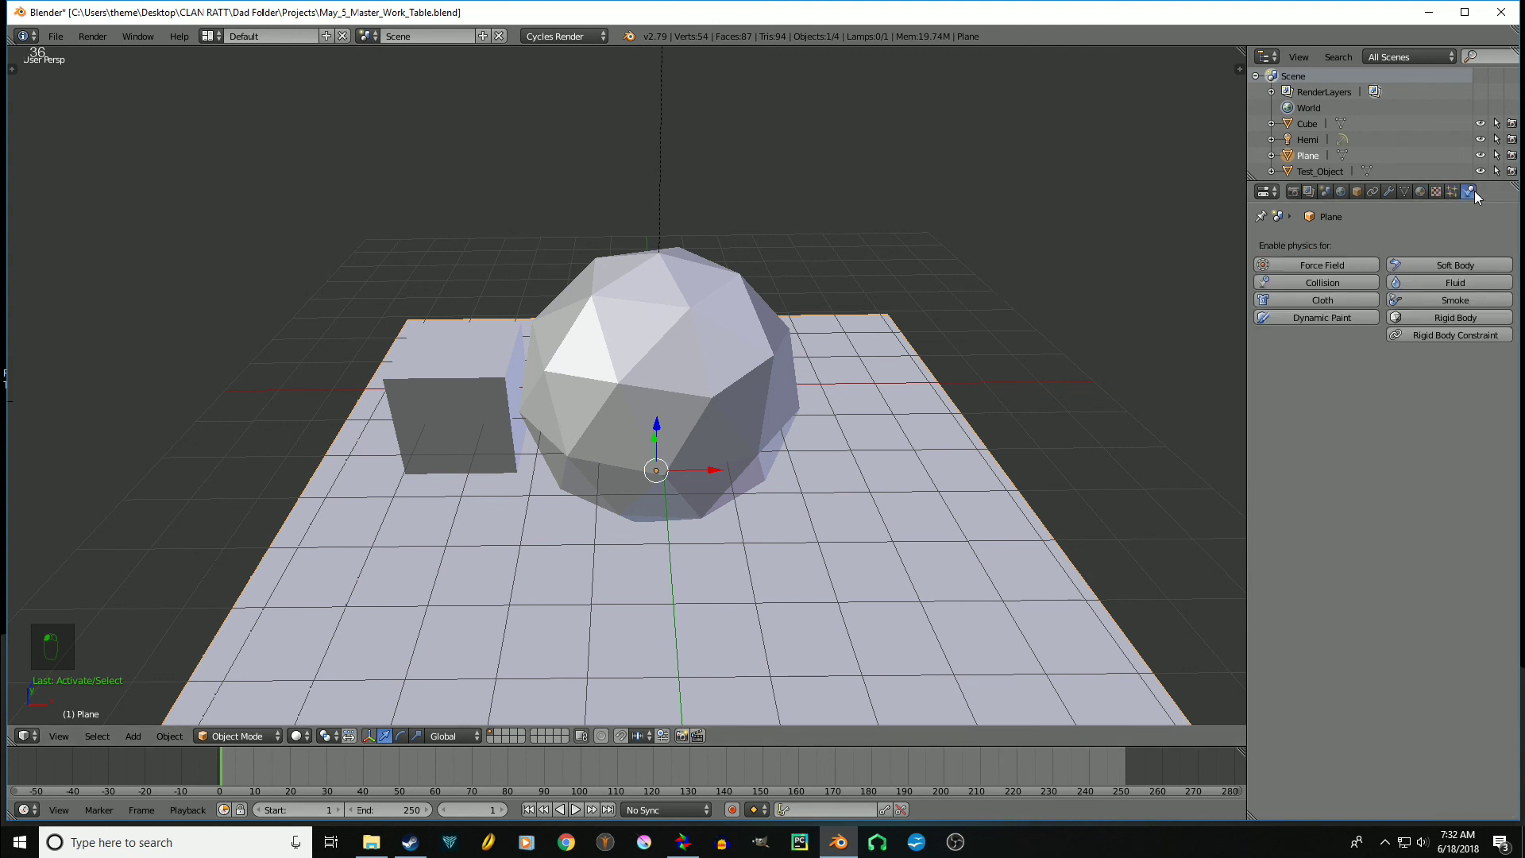
left_click(1404, 192)
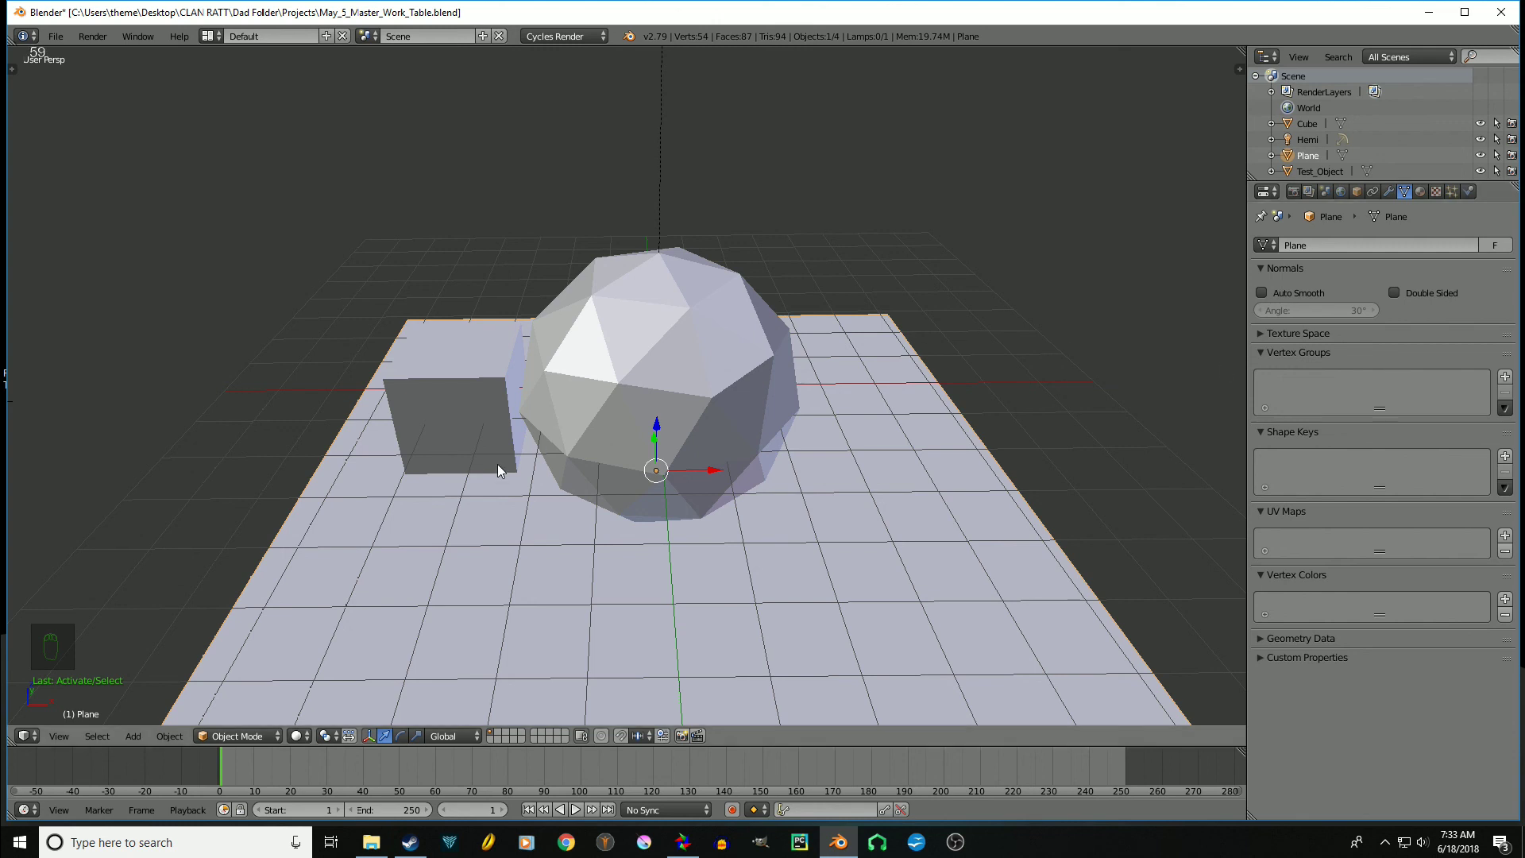
left_click(56, 39)
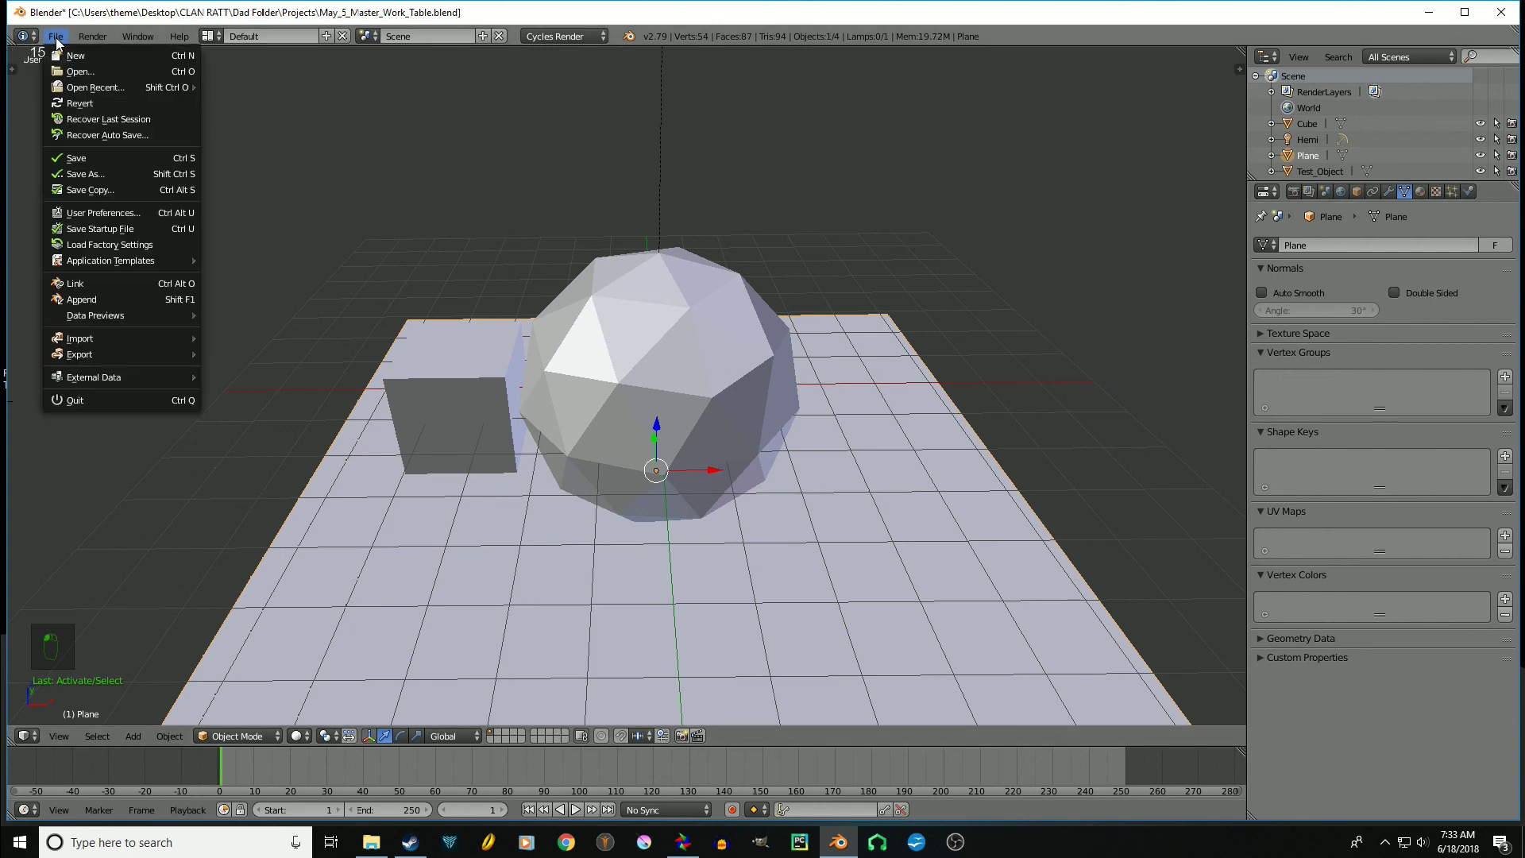
left_click(632, 144)
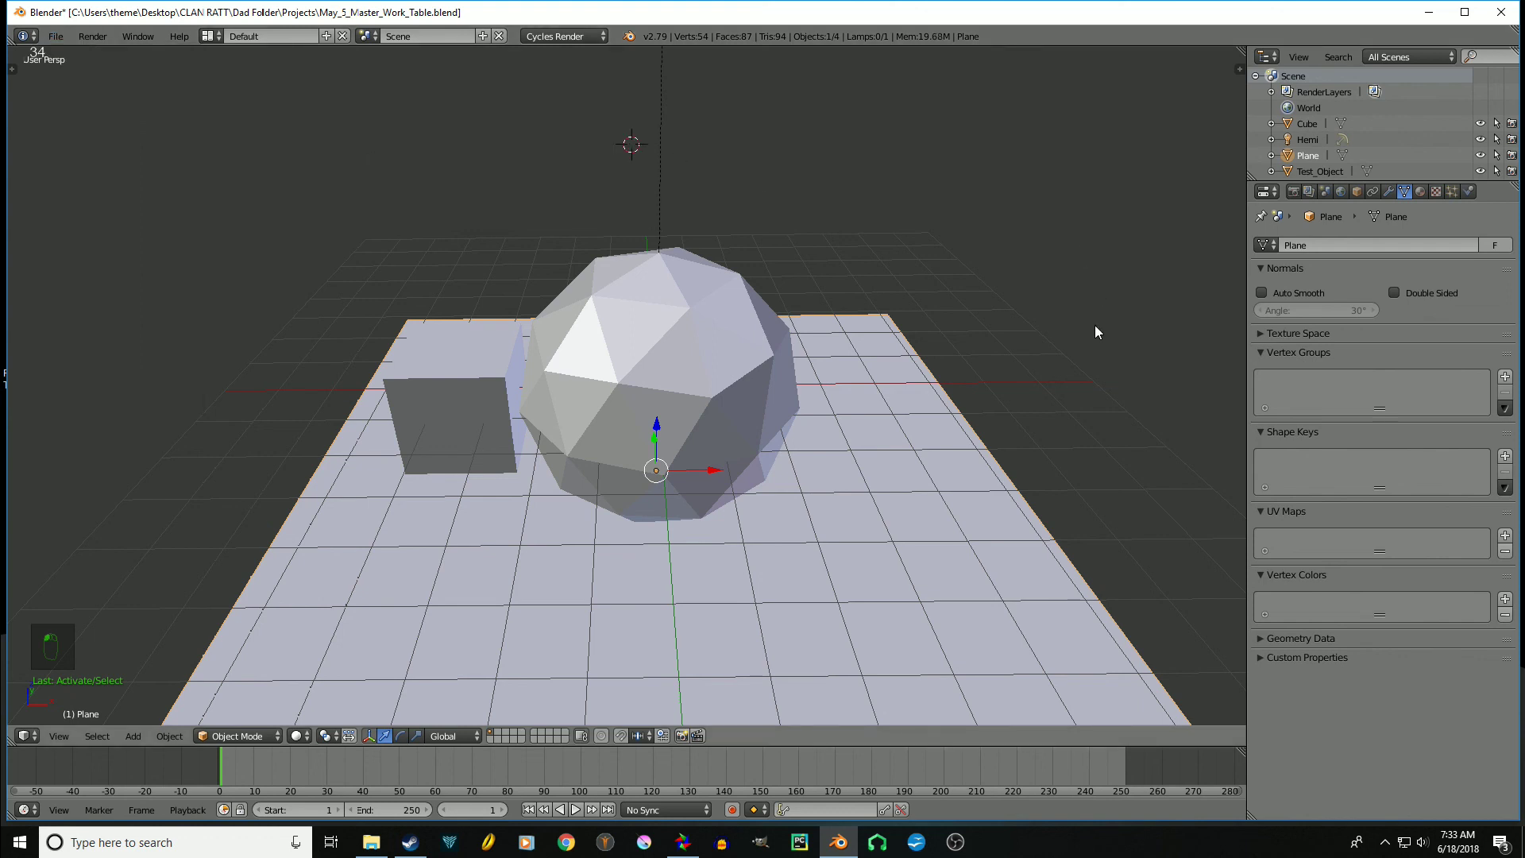